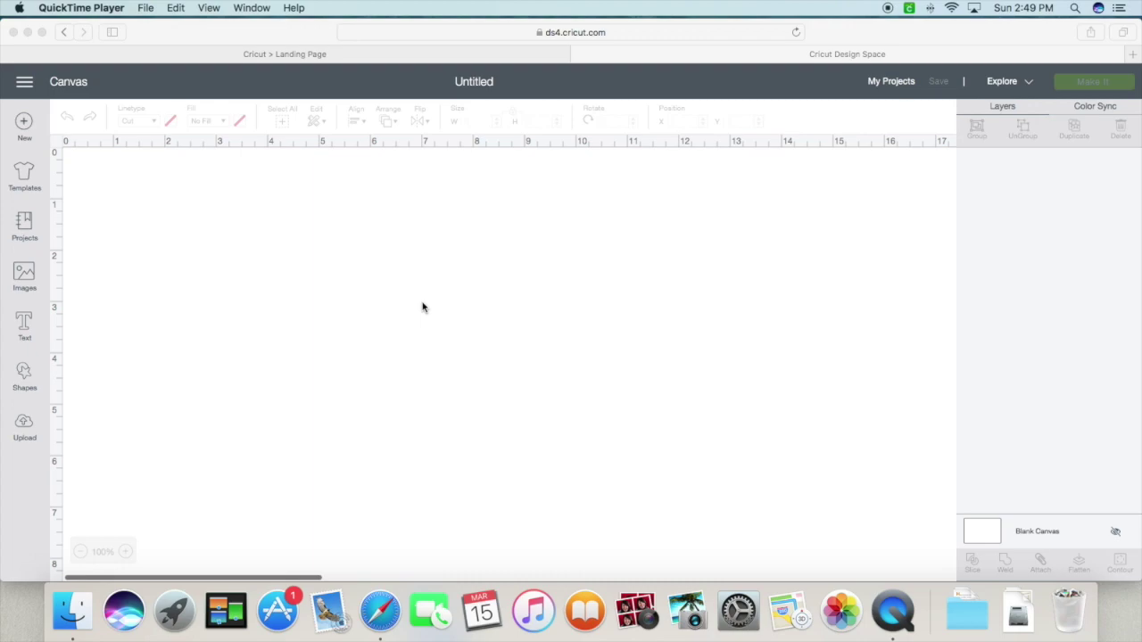
- Turn the canvas grid lines on and hide them again
left_click(56, 144)
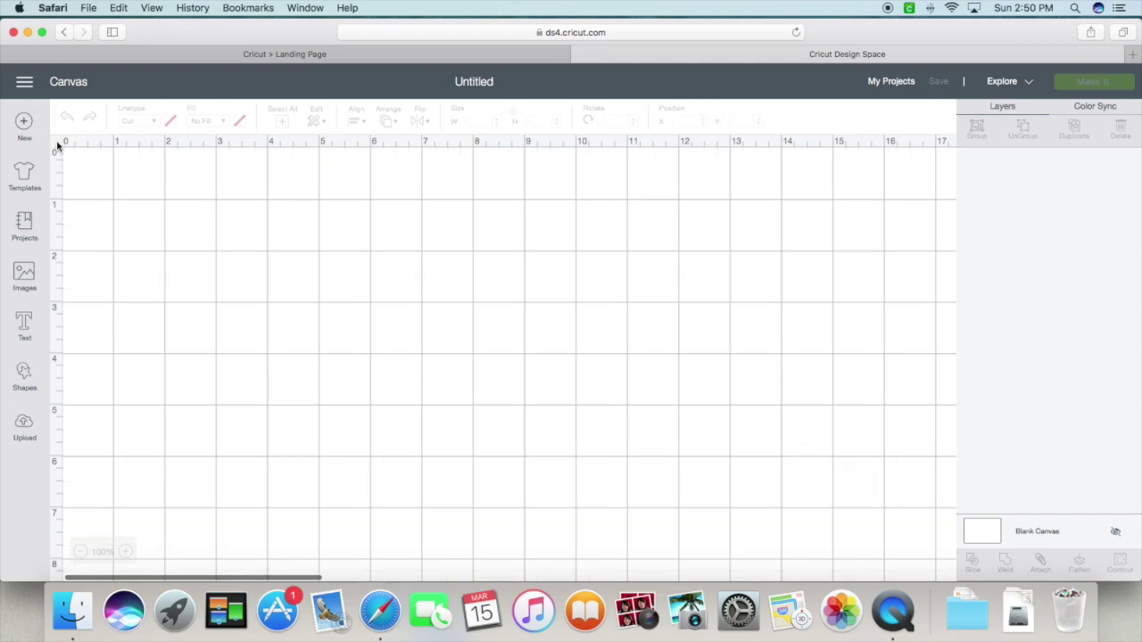
left_click(57, 140)
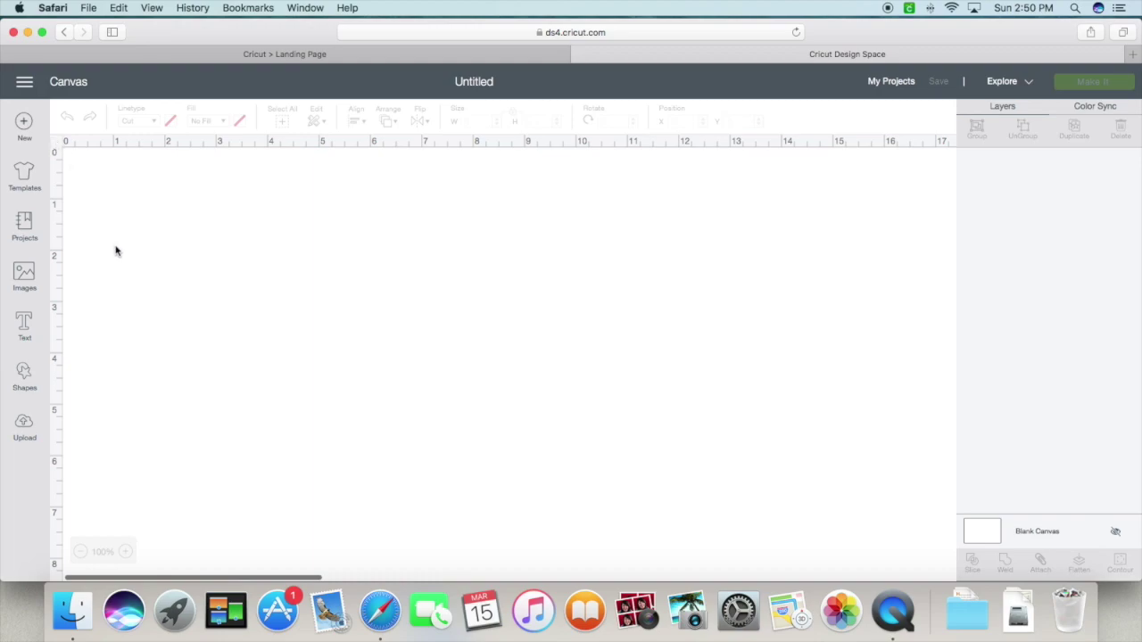
- Open the image library and search it for "pizza"
left_click(24, 277)
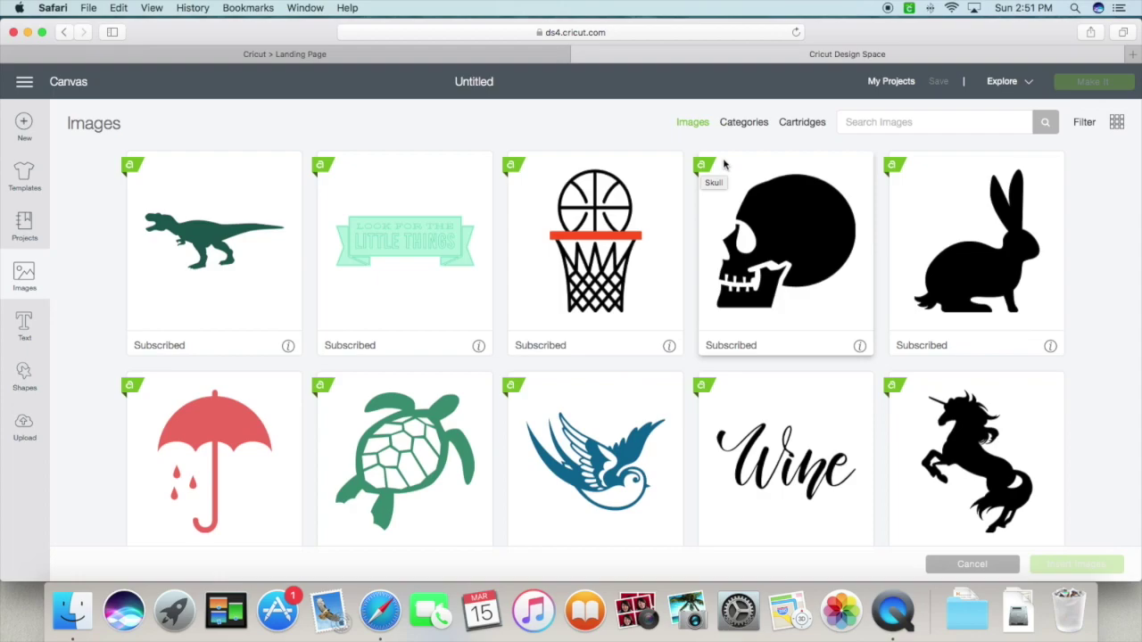
left_click(899, 123)
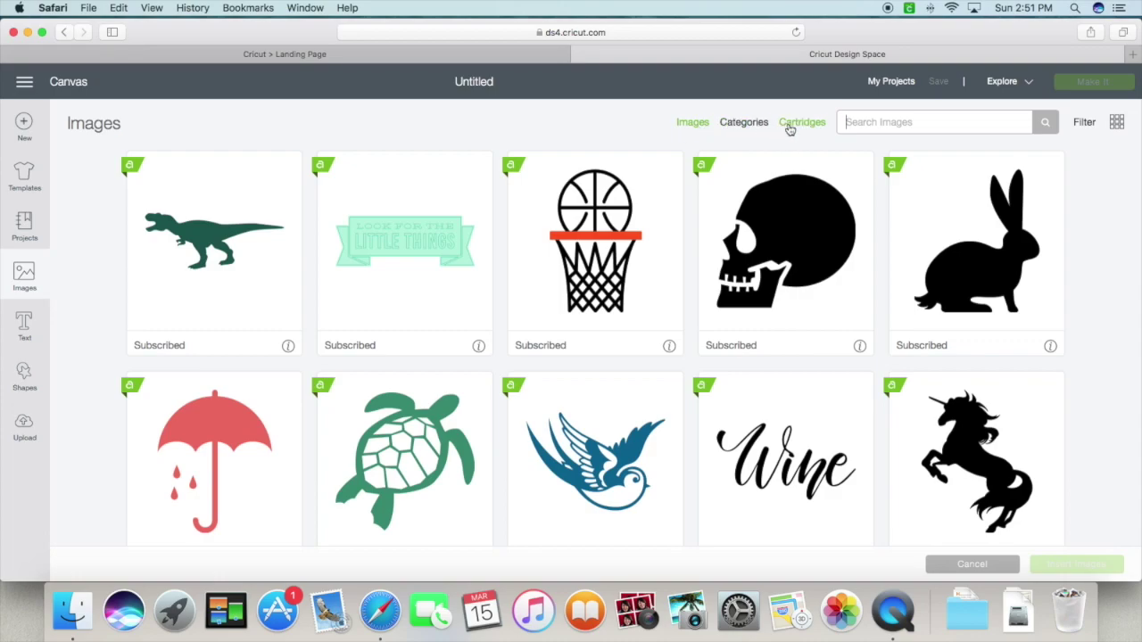
left_click(866, 124)
type("pizza")
key("Return")
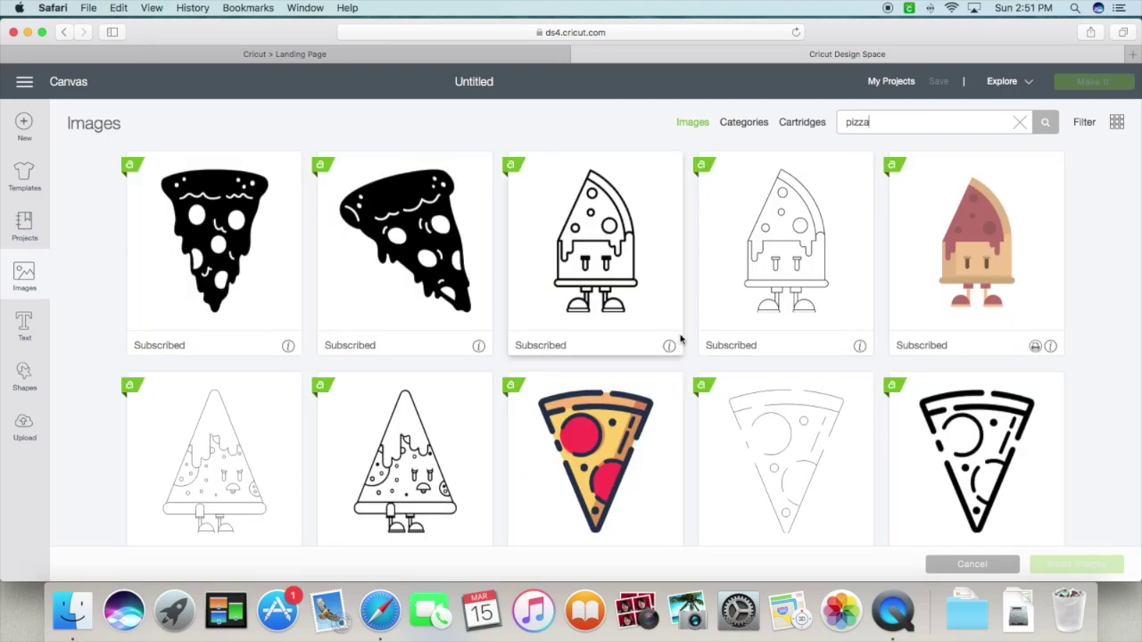
- View the details of the "Pizza, Print Fill" slice, highlight its image number, and close the details
scroll(678, 348, "down", 5)
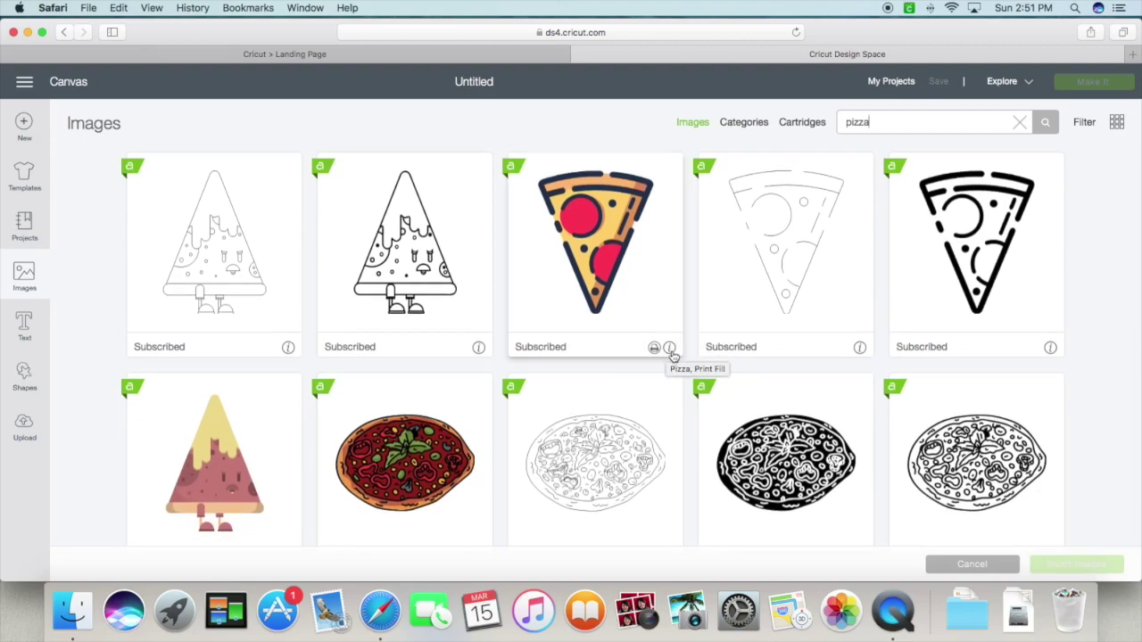
left_click(671, 349)
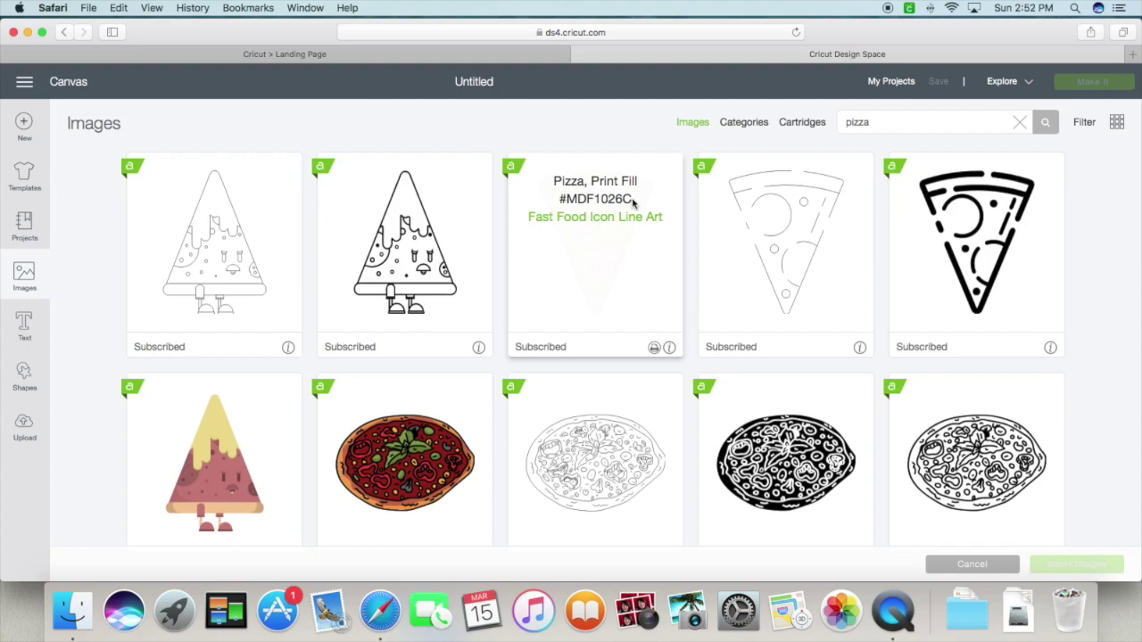
left_click_drag(635, 199, 560, 198)
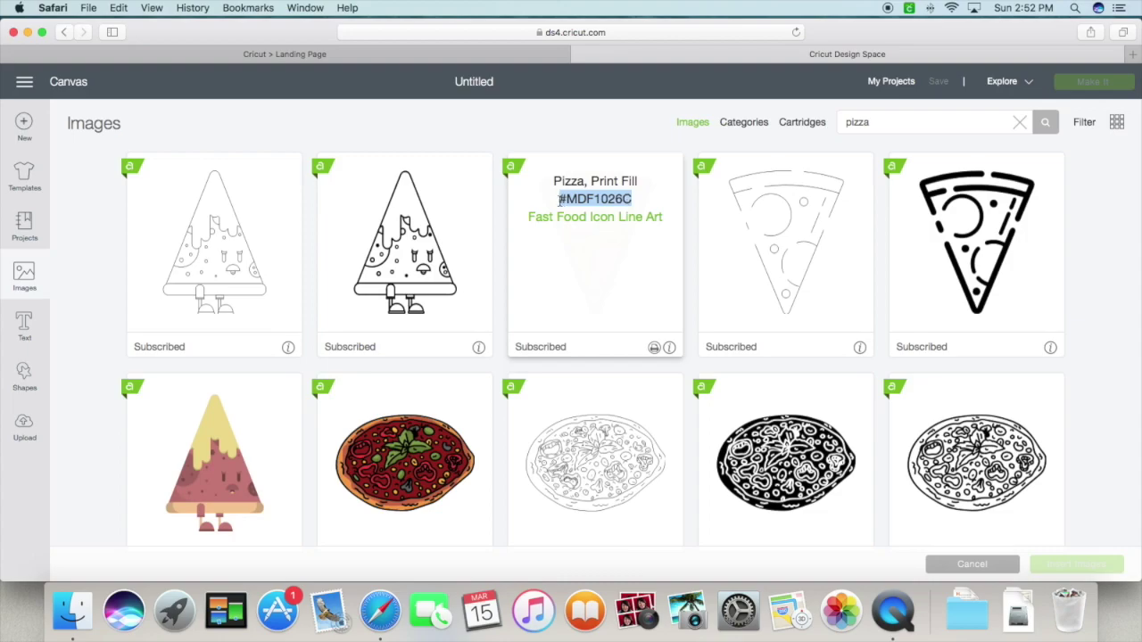
left_click(641, 203)
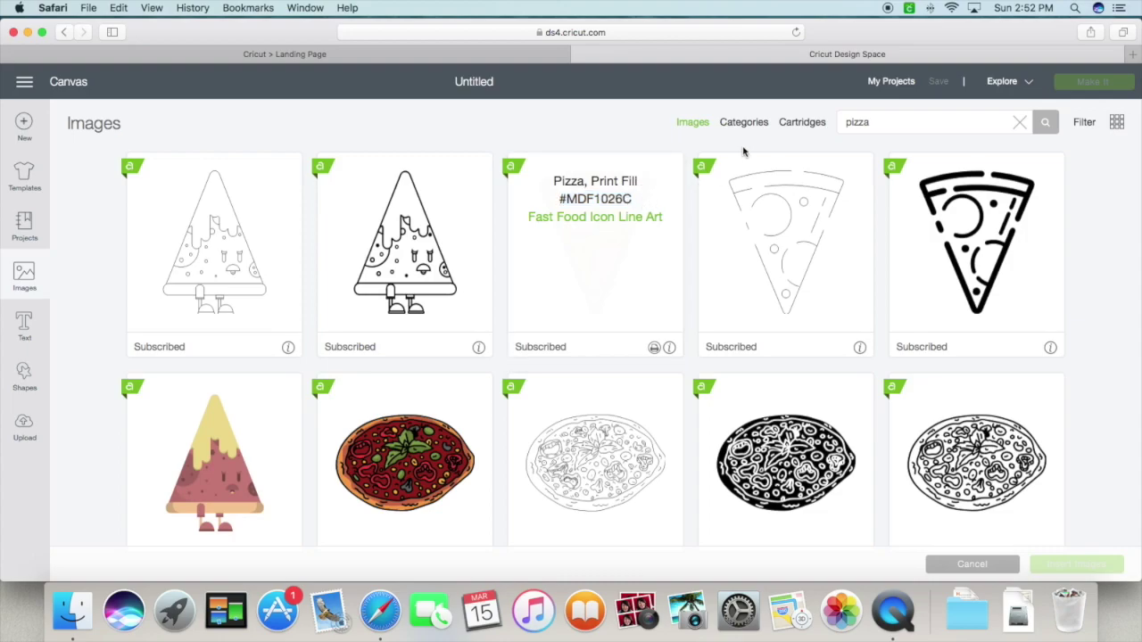
left_click(669, 347)
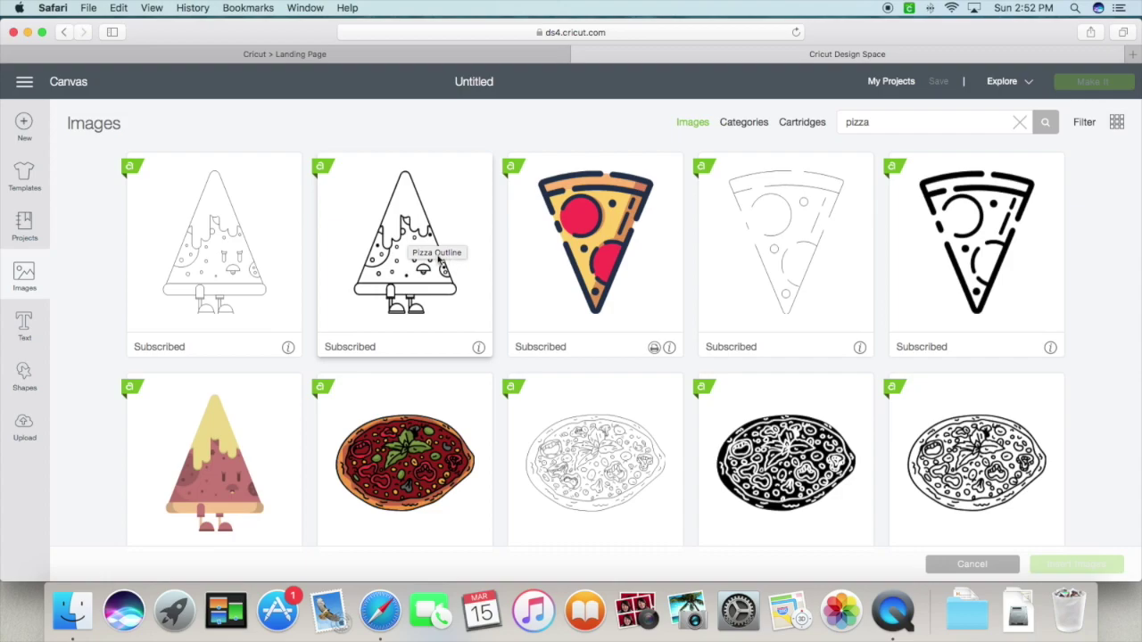
- Find the Colorful Whole Pizza image in the search results and select it for insertion
scroll(506, 314, "down", 5)
scroll(506, 314, "down", 12)
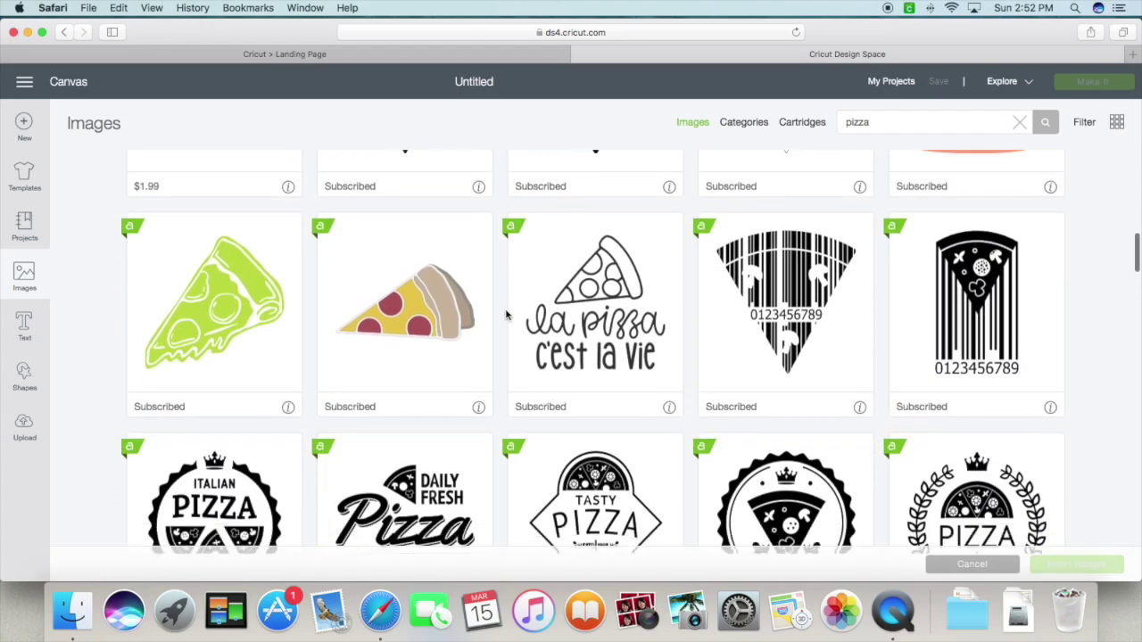
scroll(505, 314, "down", 7)
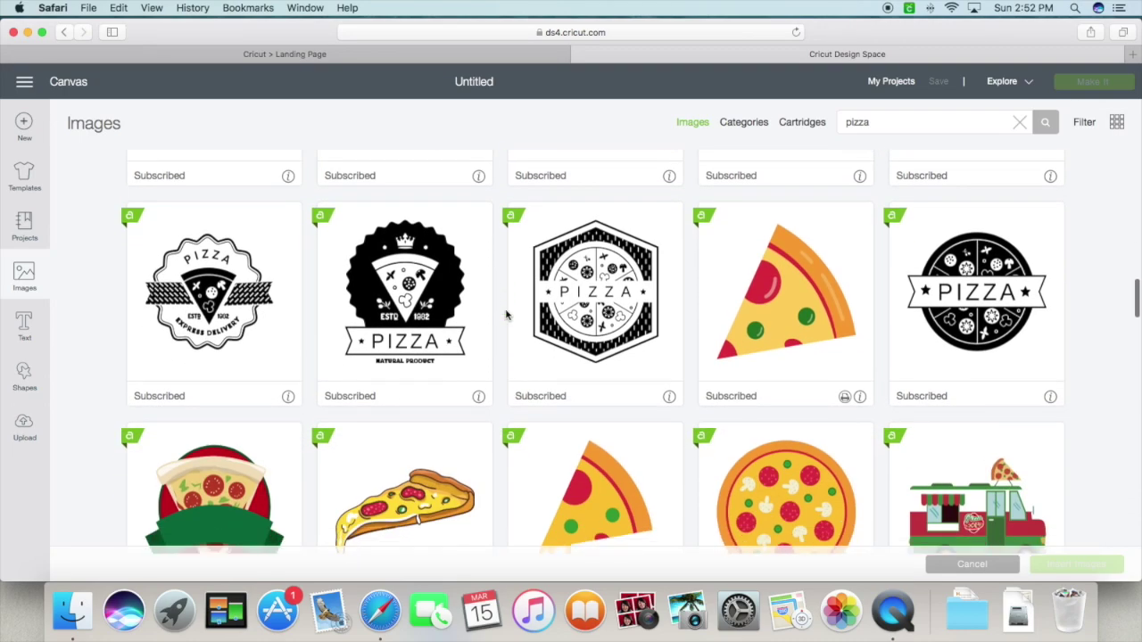
scroll(506, 313, "down", 1)
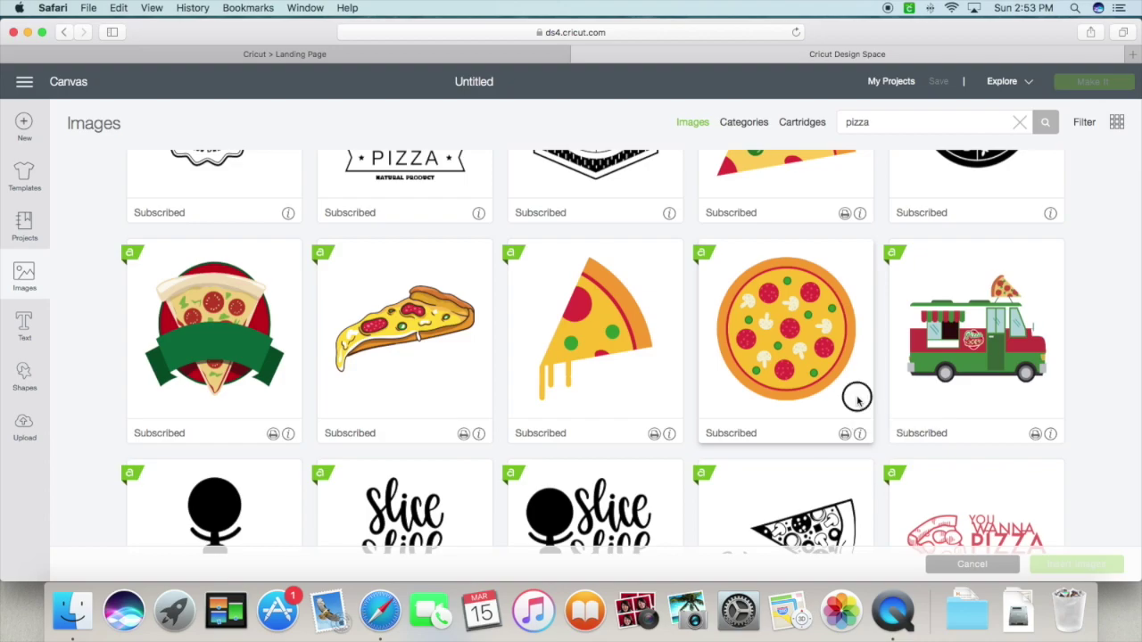
left_click(853, 396)
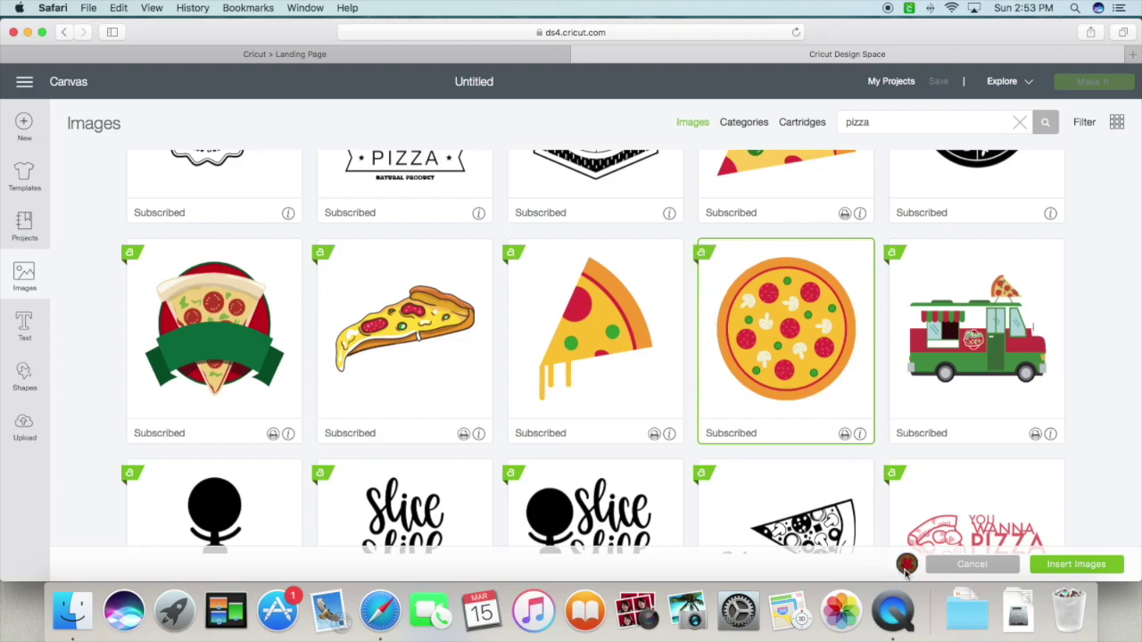
left_click(766, 410)
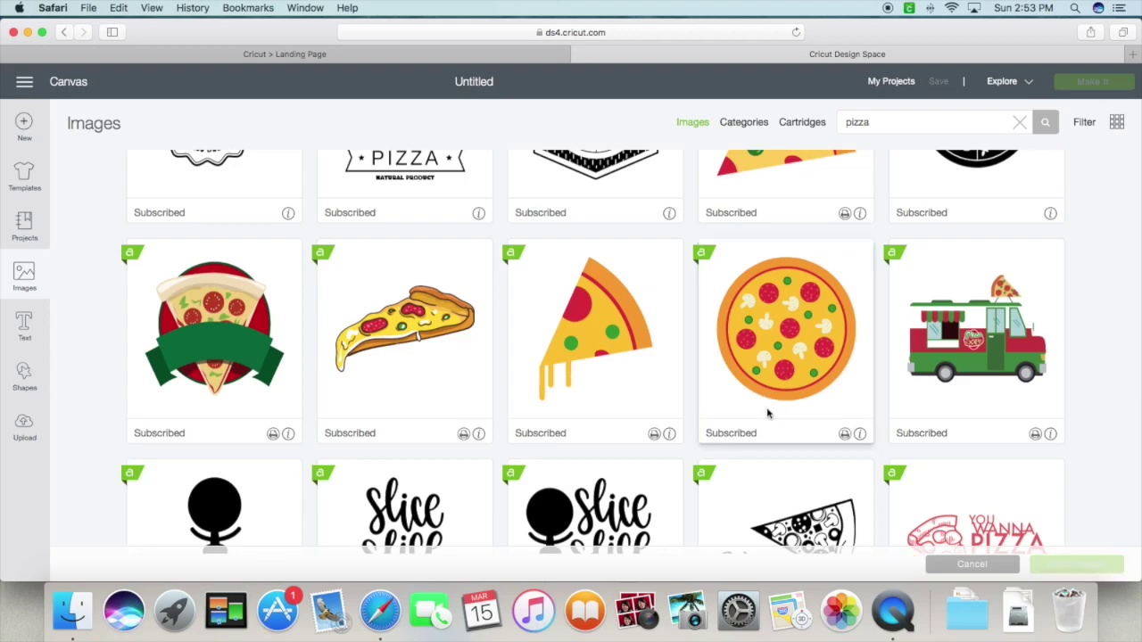
left_click(768, 412)
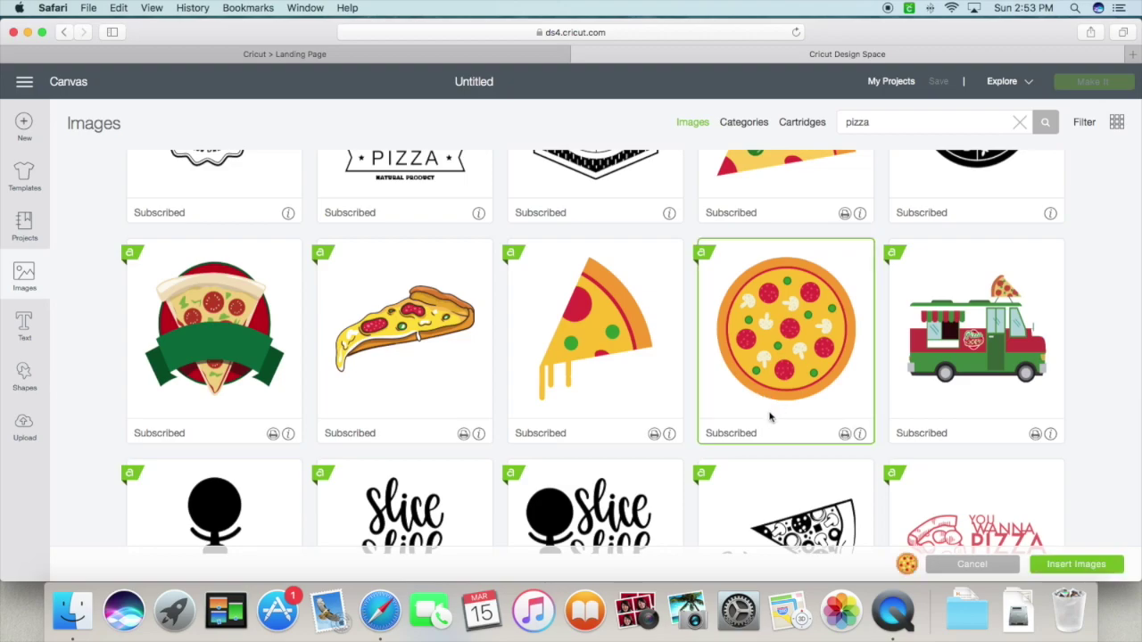
left_click(906, 564)
left_click(817, 407)
- Add the smiling pizza slice and the thick-crust pepperoni slice near the end of the results to the image selection
scroll(817, 408, "down", 3)
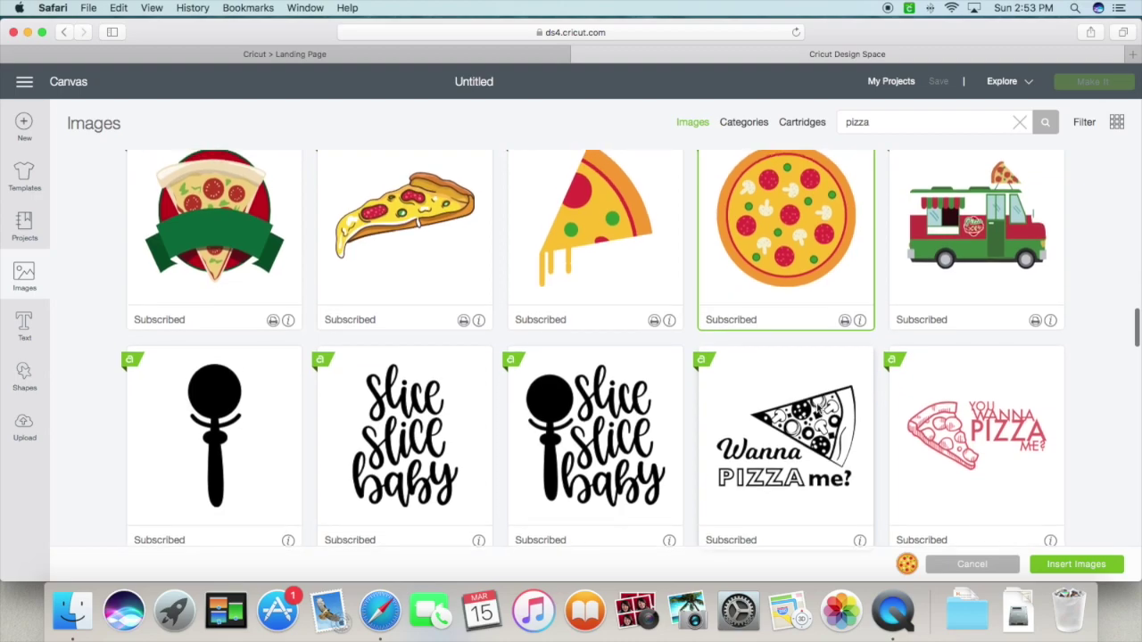
scroll(817, 407, "up", 1)
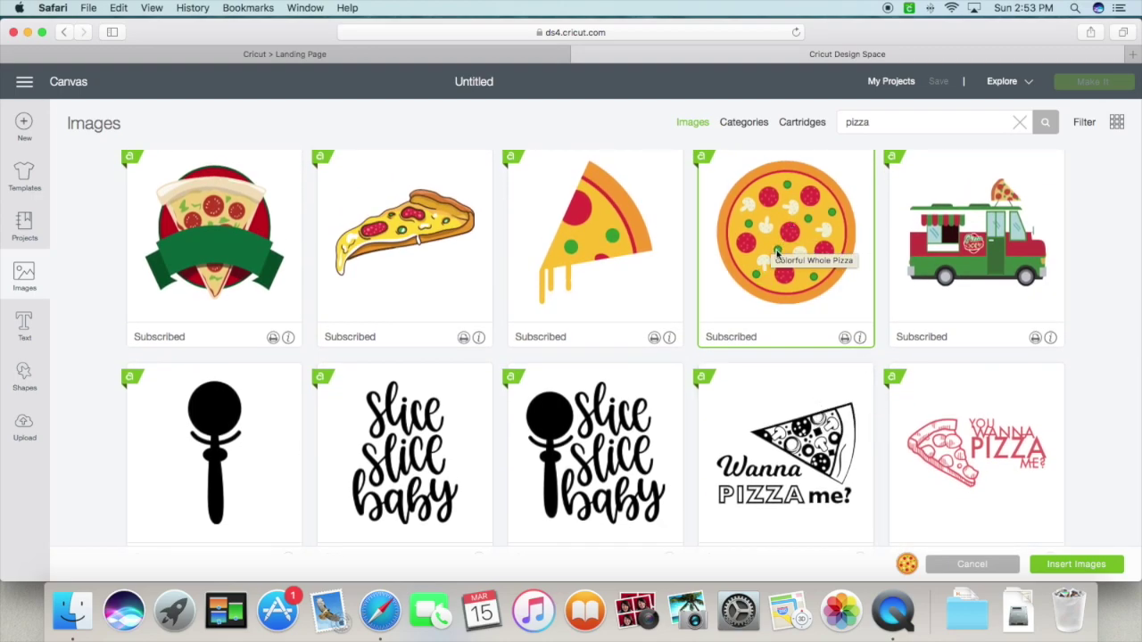
scroll(770, 310, "down", 2)
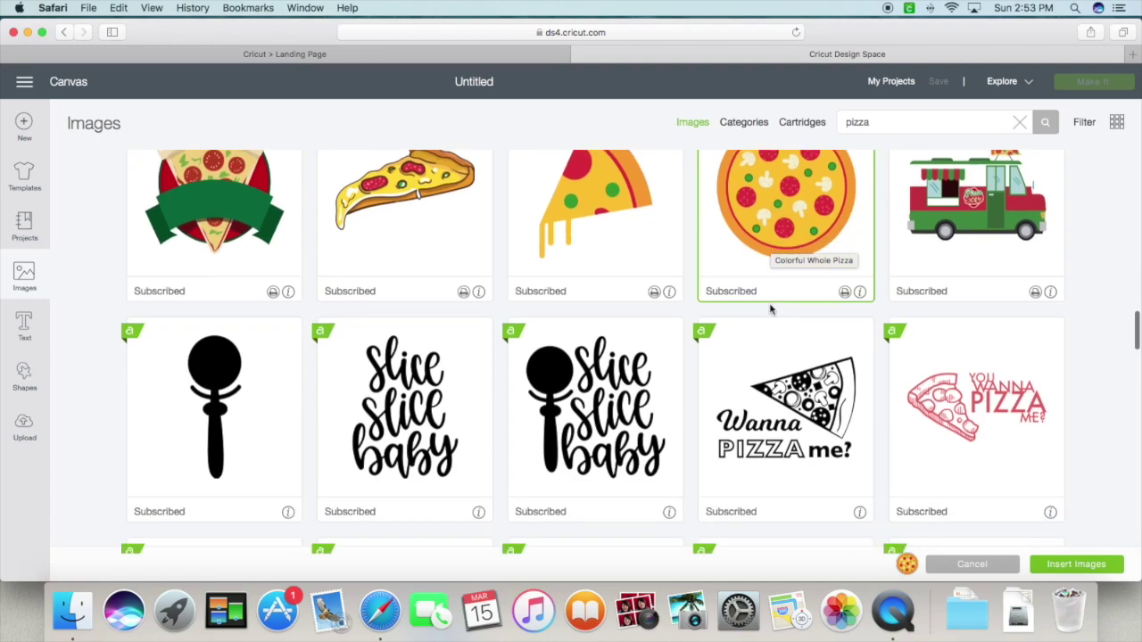
scroll(771, 310, "down", 10)
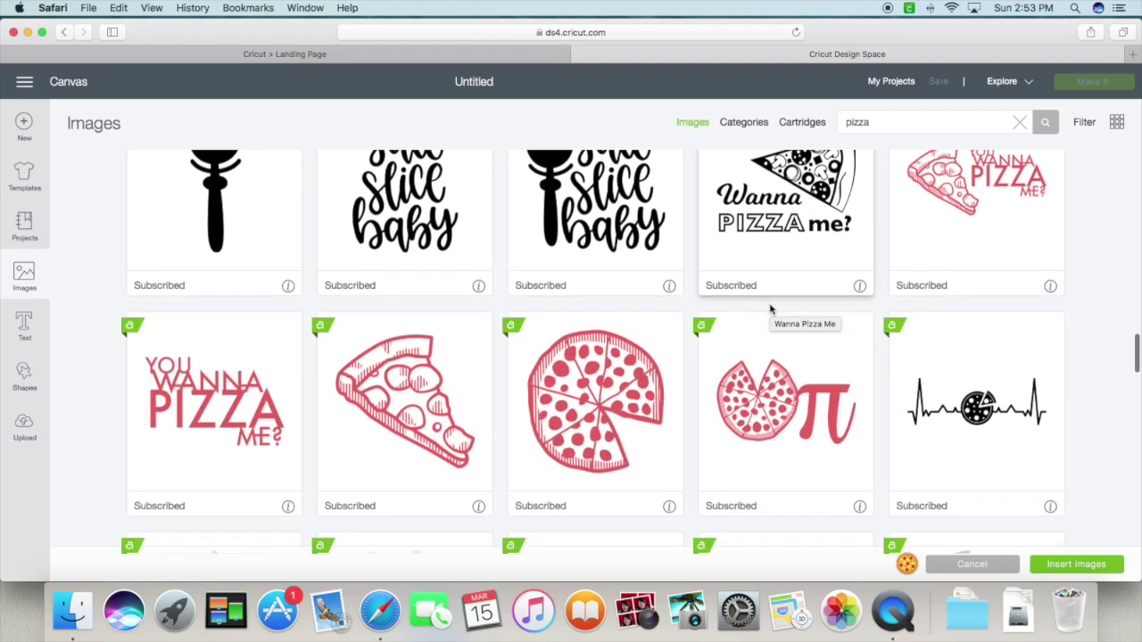
scroll(771, 310, "down", 10)
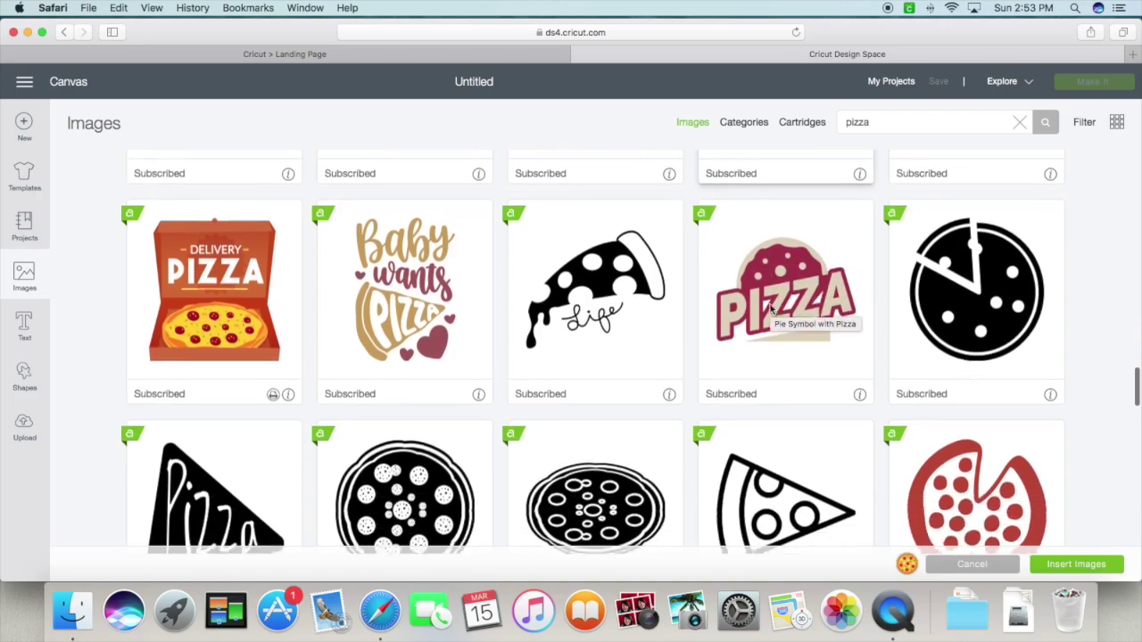
scroll(771, 309, "down", 10)
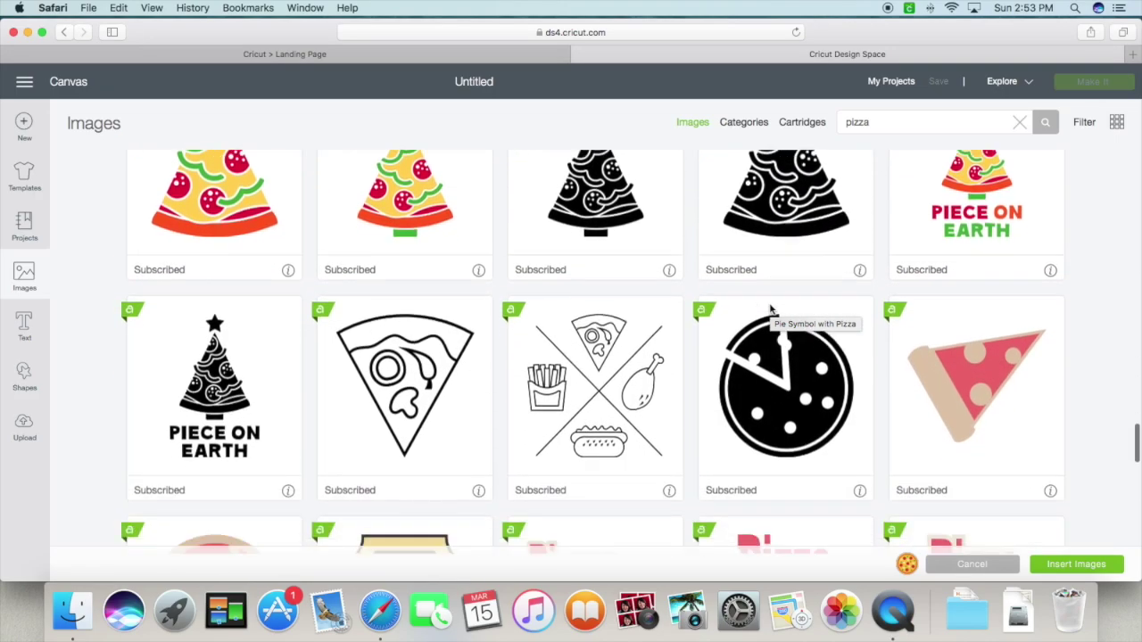
scroll(771, 309, "down", 15)
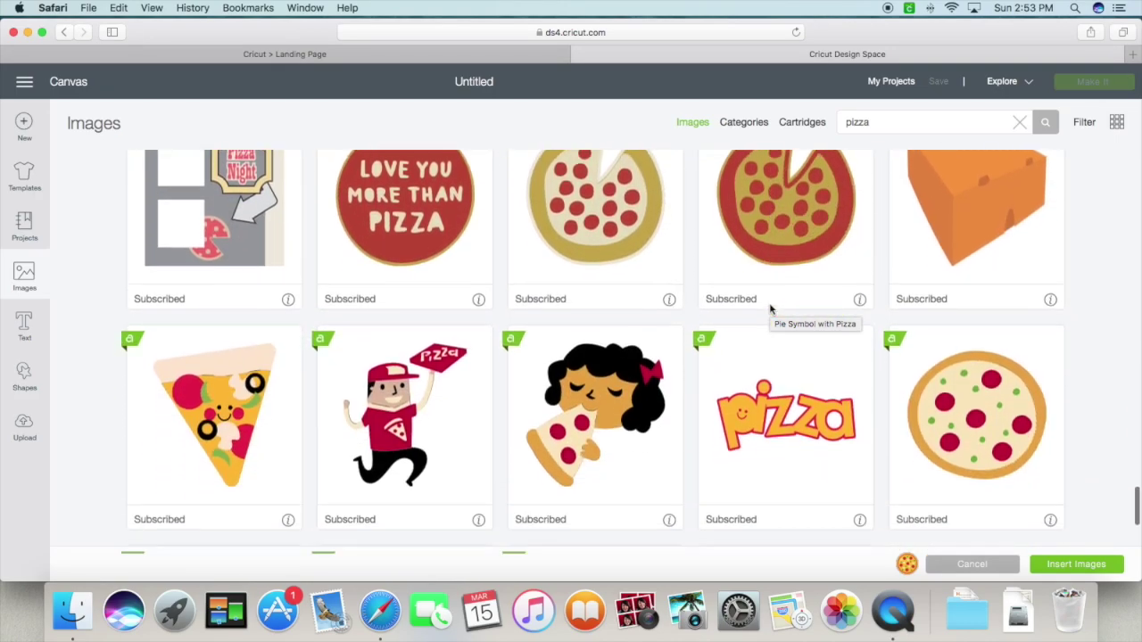
left_click(242, 359)
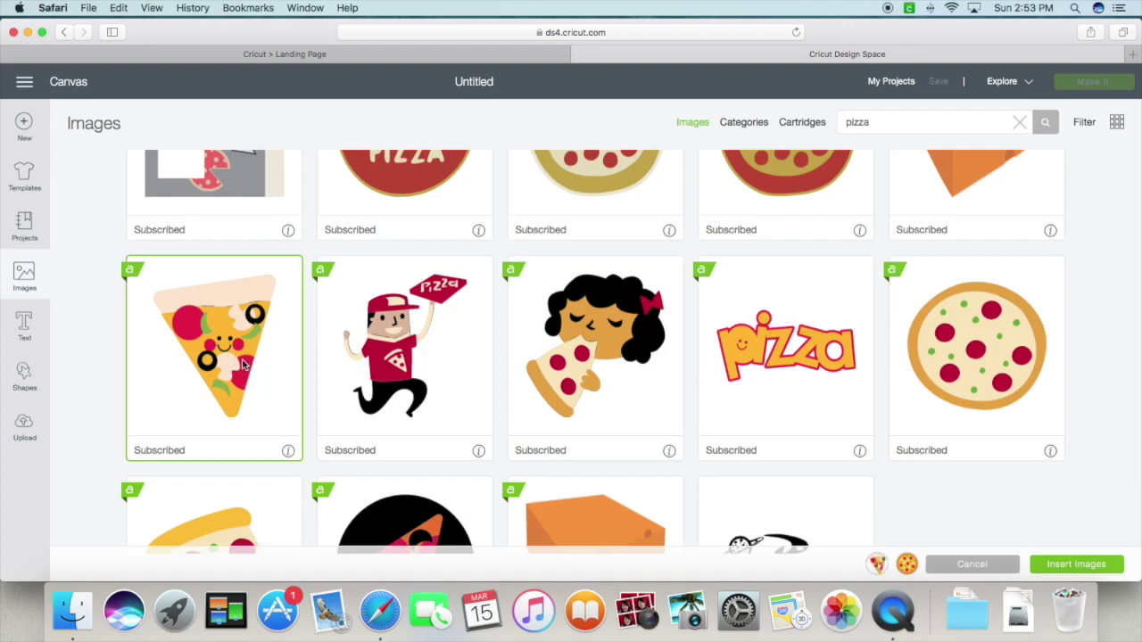
scroll(244, 357, "down", 3)
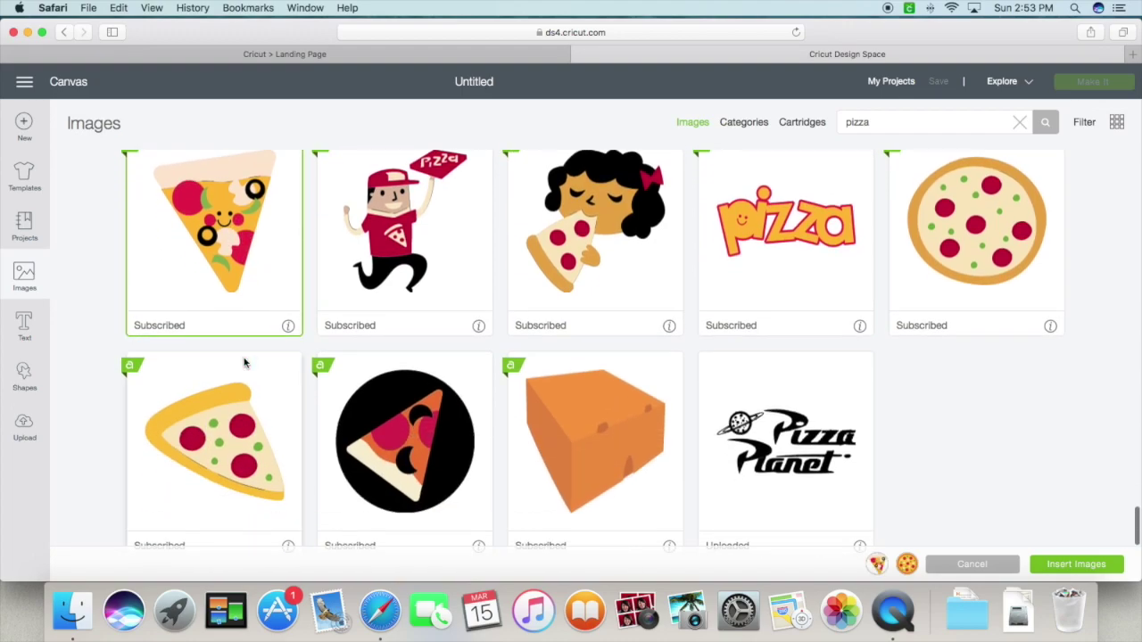
left_click(243, 427)
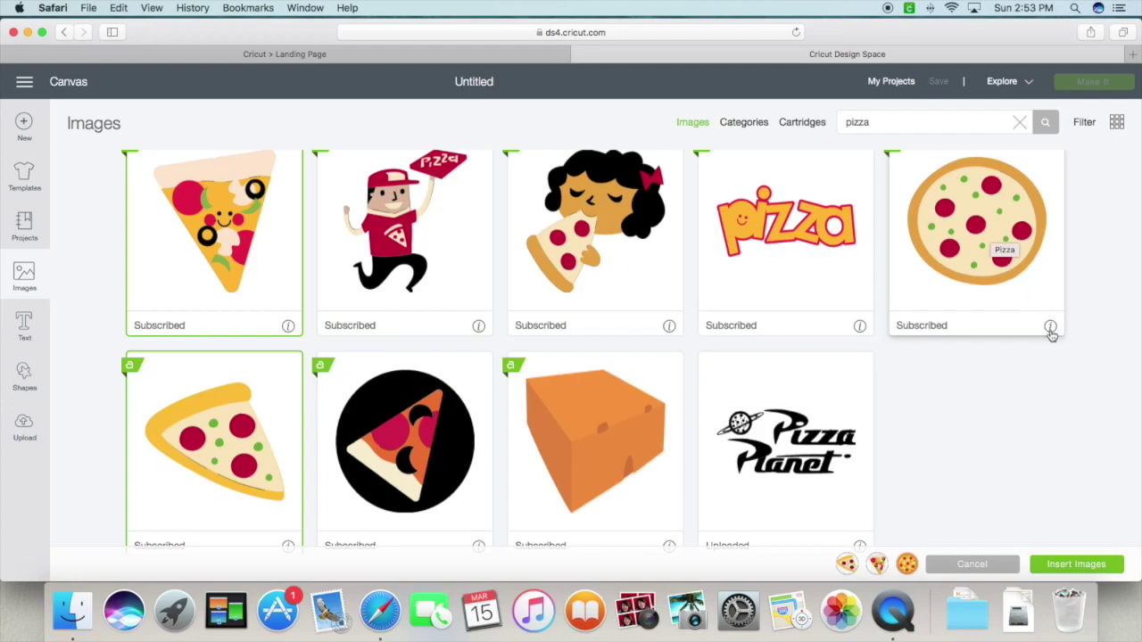
- Insert the three selected pizza images onto the canvas
mouse_move(1051, 328)
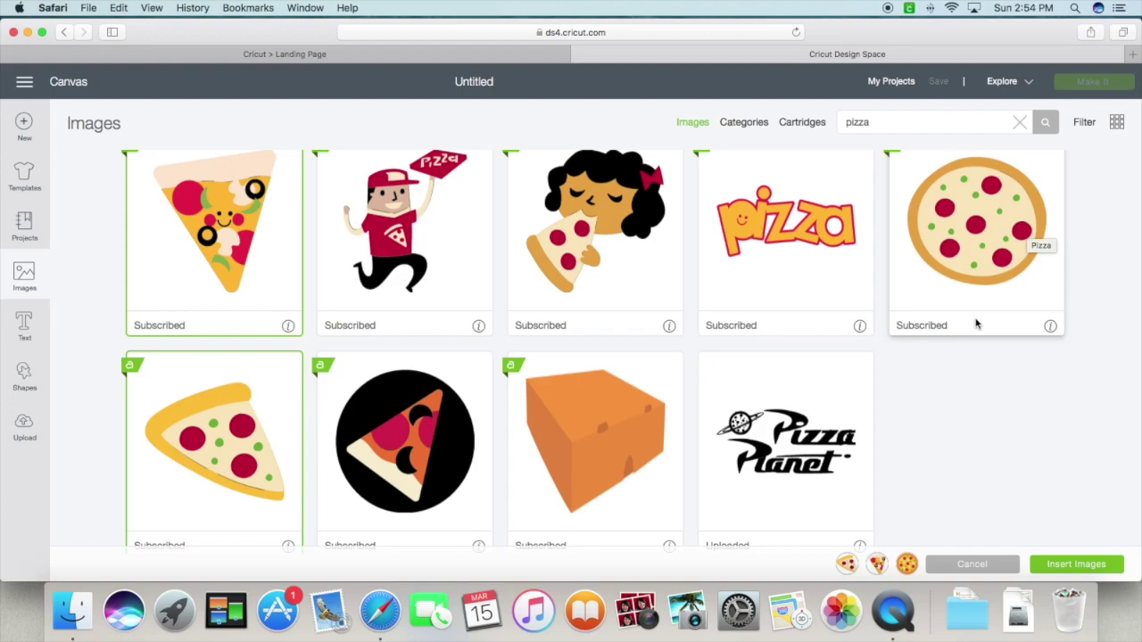
scroll(975, 324, "up", 1)
scroll(976, 324, "up", 1)
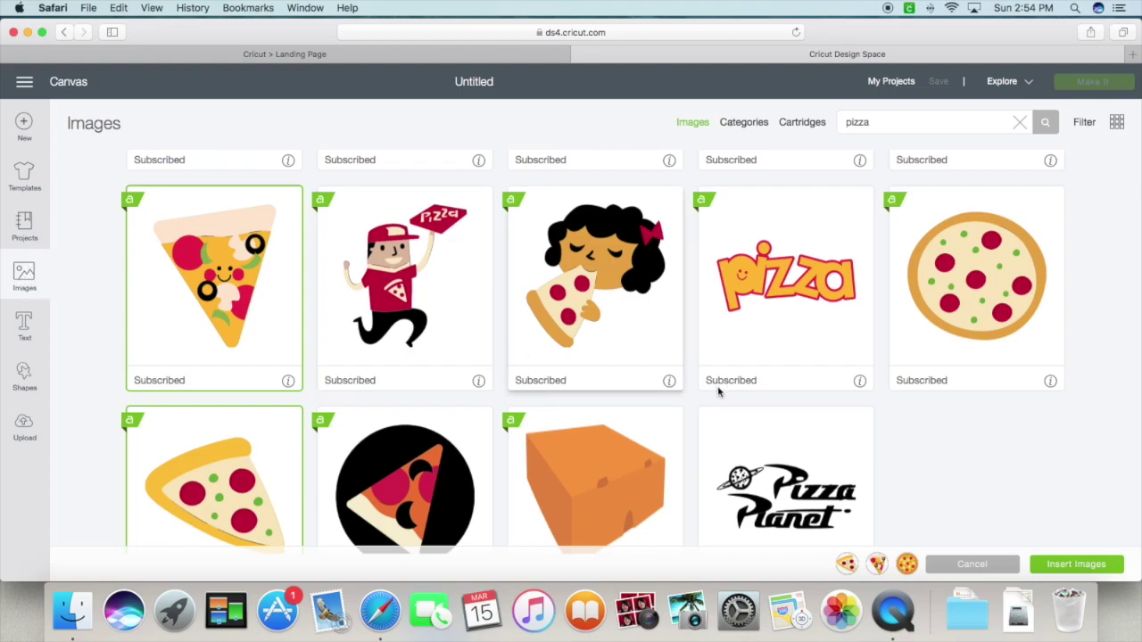
left_click(1063, 565)
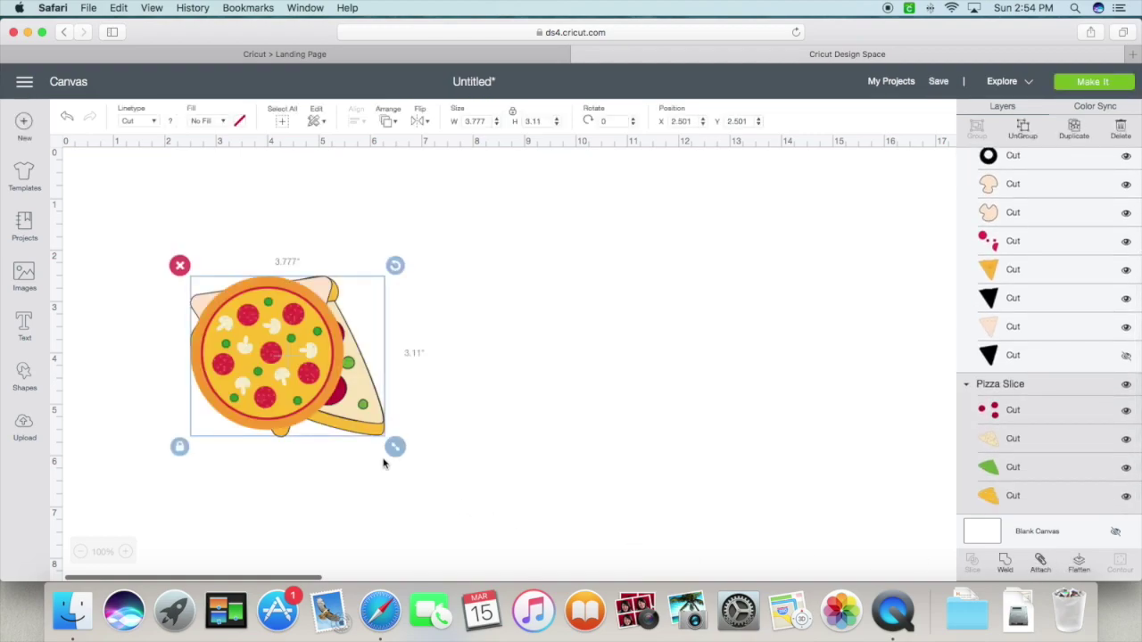
- Spread the overlapping pizza images apart, with the smiling slice and pepperoni slice side by side and the whole pizza far to their right
left_click_drag(310, 391, 459, 362)
left_click_drag(214, 325, 120, 222)
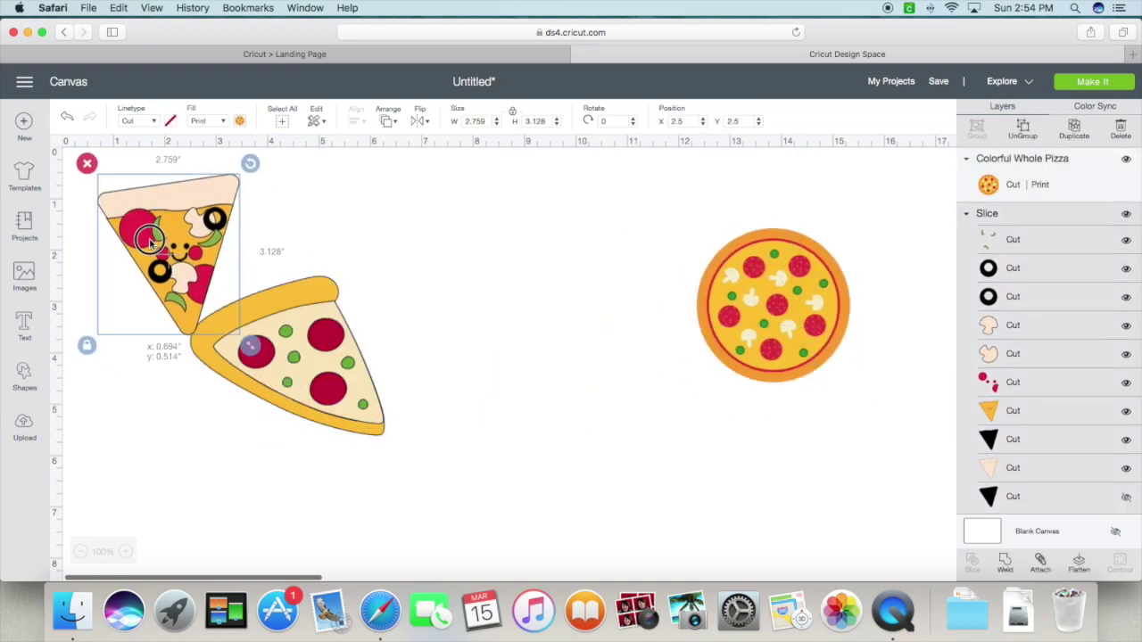
left_click_drag(339, 318, 393, 249)
left_click_drag(782, 346, 767, 299)
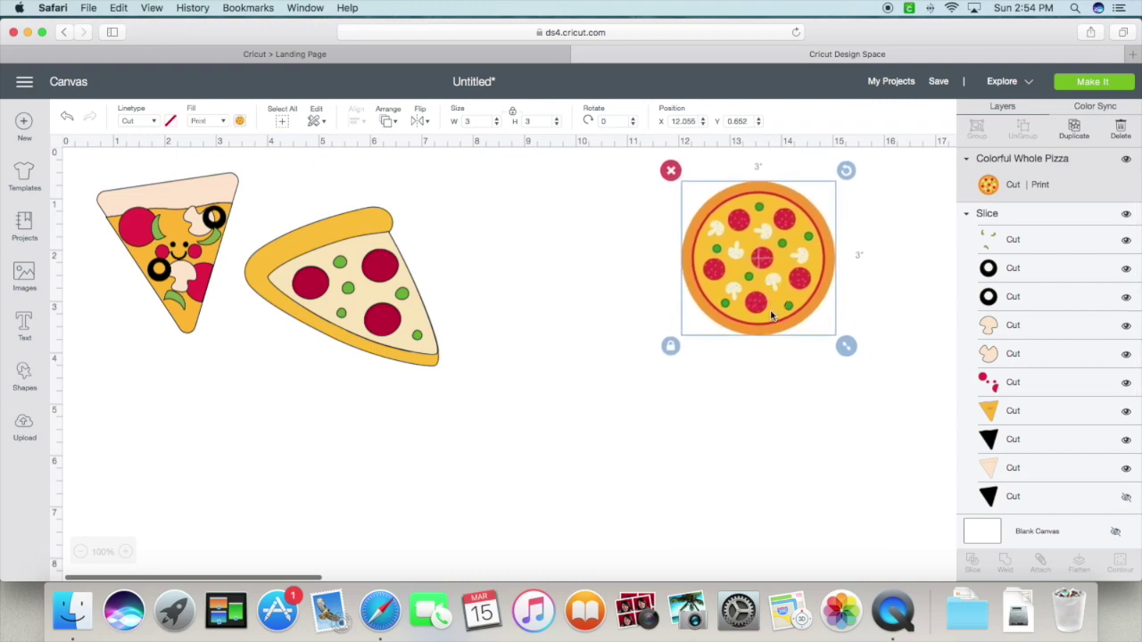
- Enlarge the whole pizza to about 3.82 inches square, and move it closer to the slices with its proportions unlocked
left_click_drag(845, 347, 907, 390)
left_click_drag(836, 342, 845, 350)
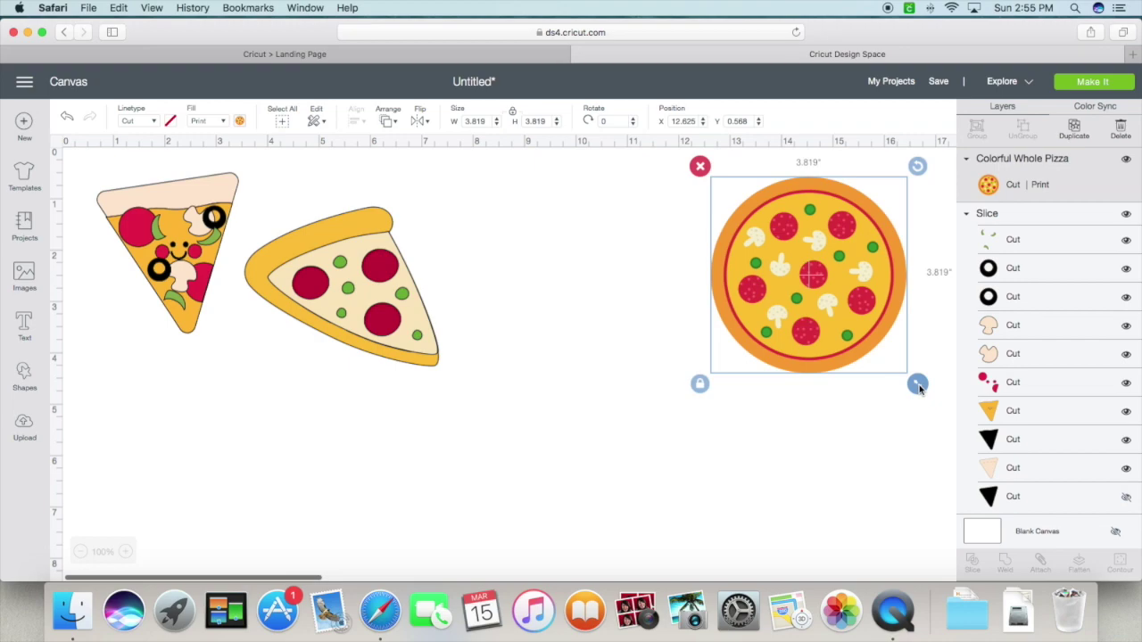
left_click(700, 385)
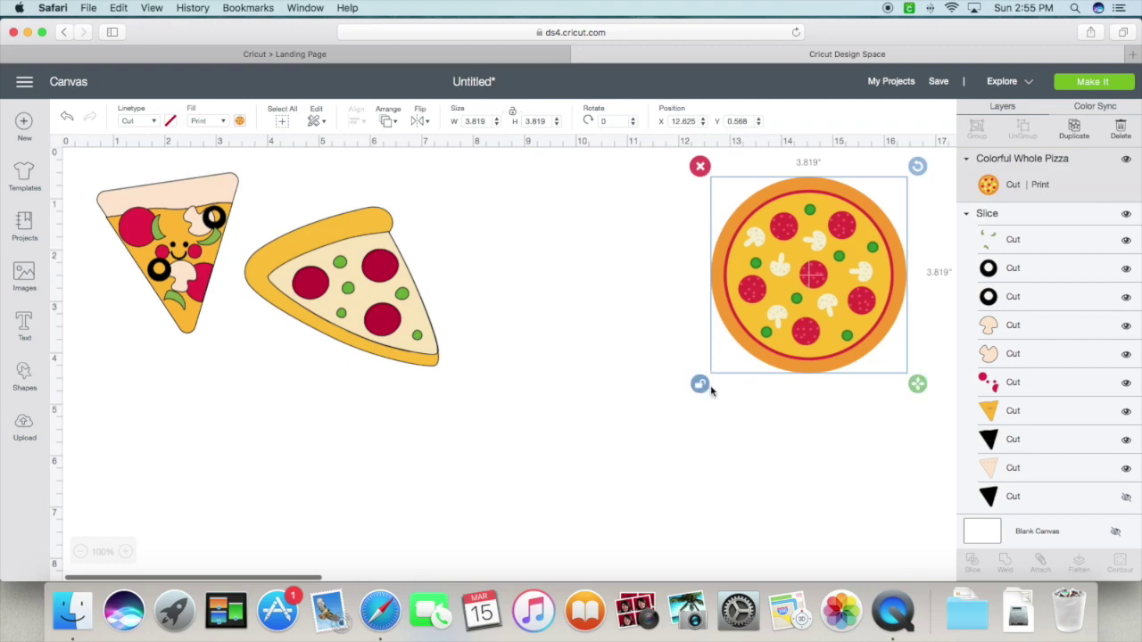
left_click_drag(850, 278, 719, 281)
- Stretch the whole pizza horizontally to about 6.39 inches wide and undo the stretch
left_click_drag(785, 385, 918, 386)
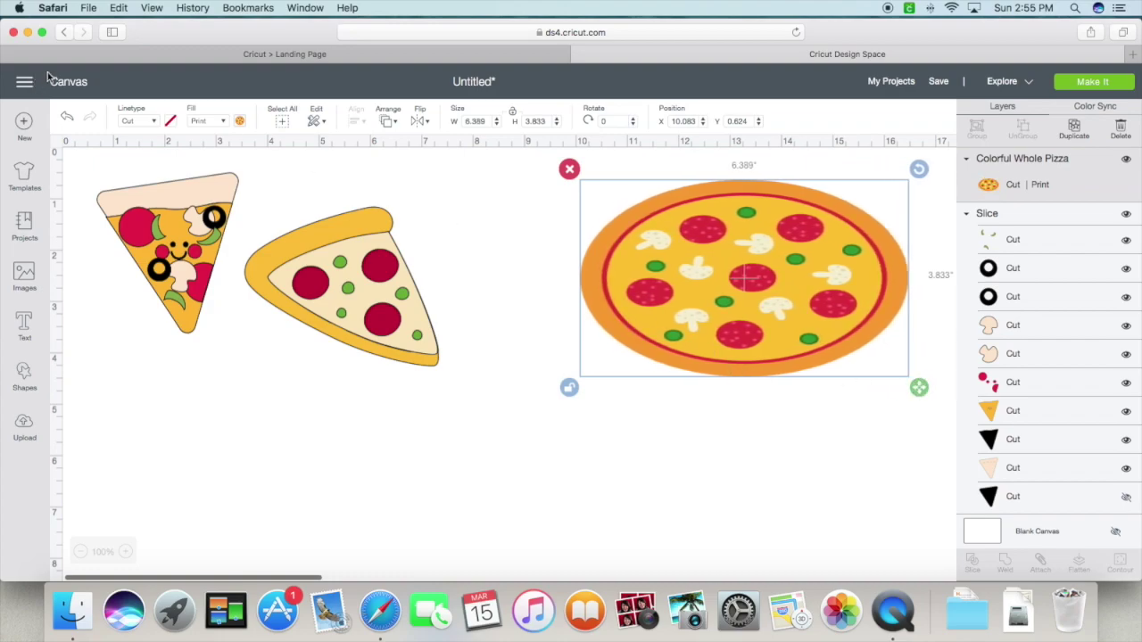
left_click(67, 118)
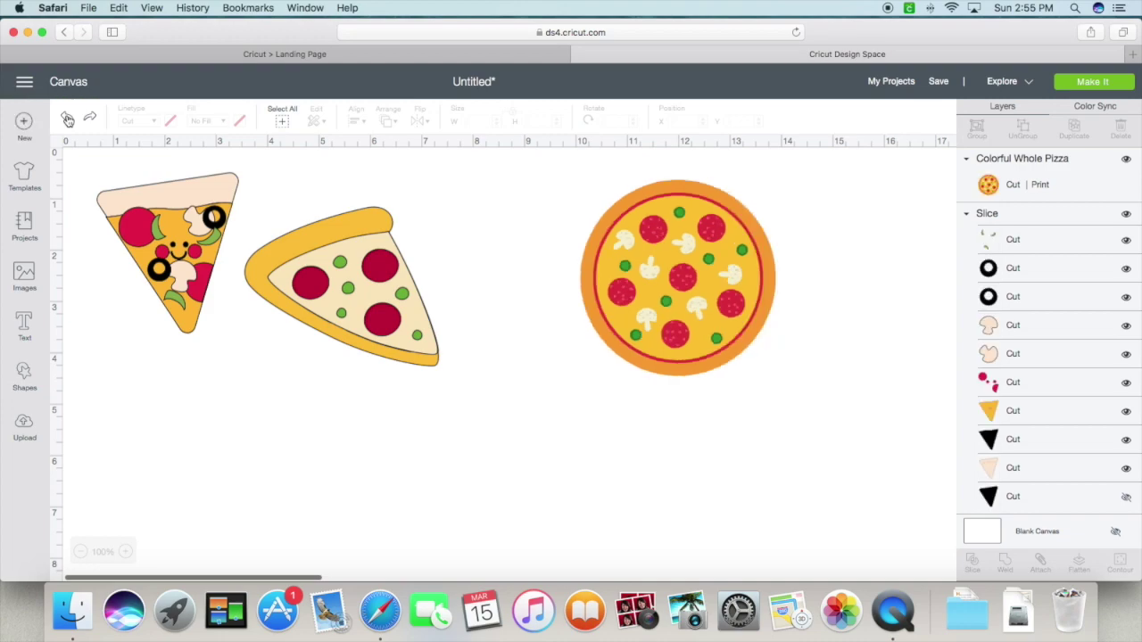
- Move the whole pizza right to about X 12.64 and shift both slices to leave clear gaps between the three images
left_click(606, 313)
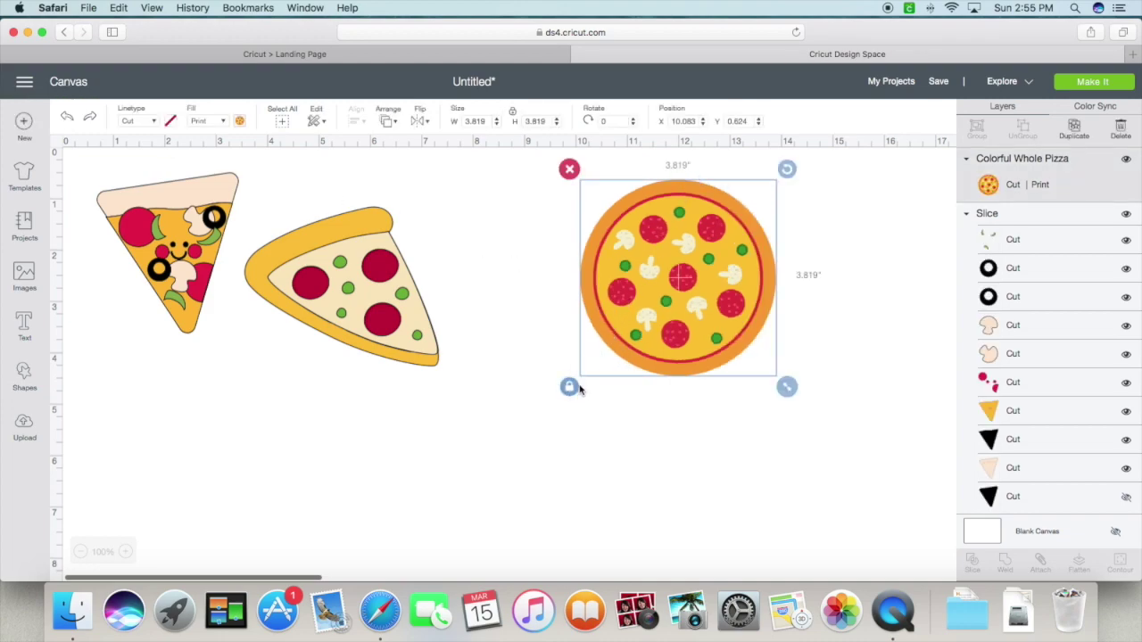
left_click_drag(647, 263, 749, 259)
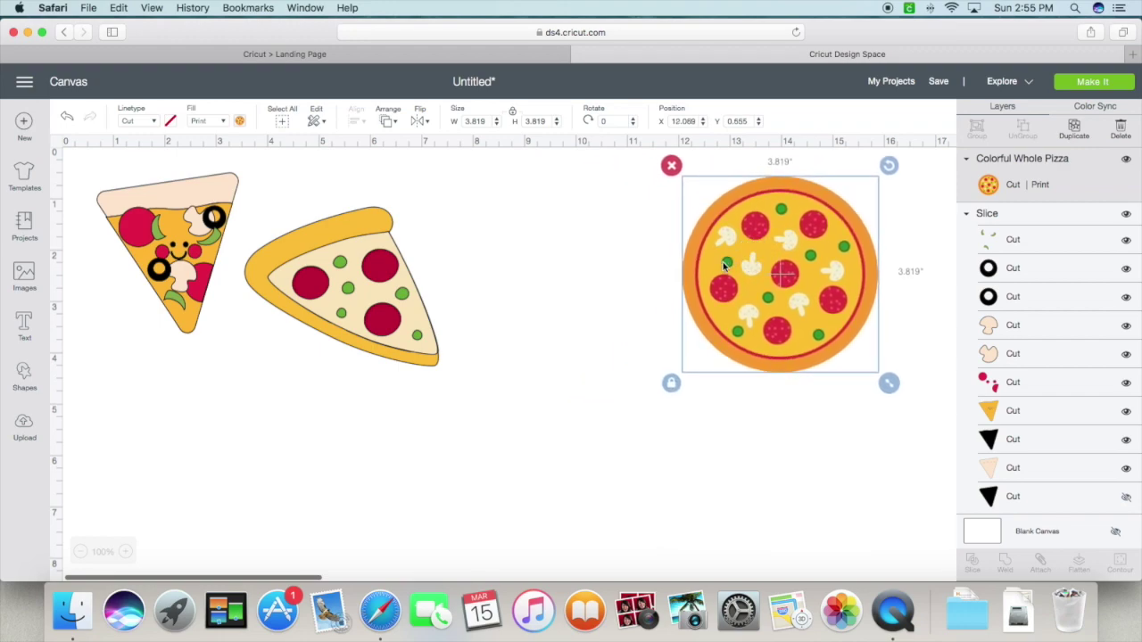
left_click(672, 385)
left_click(670, 383)
left_click_drag(833, 299, 860, 306)
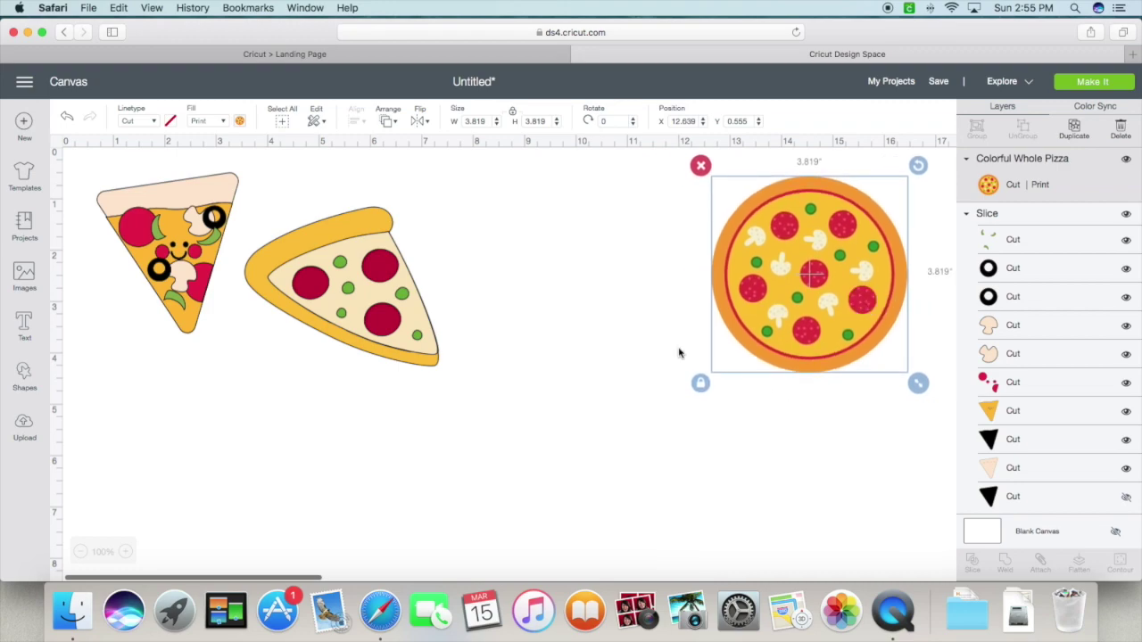
mouse_move(200, 263)
left_mouse_down()
mouse_move(286, 263)
mouse_move(218, 264)
left_mouse_up()
left_click_drag(434, 277, 533, 262)
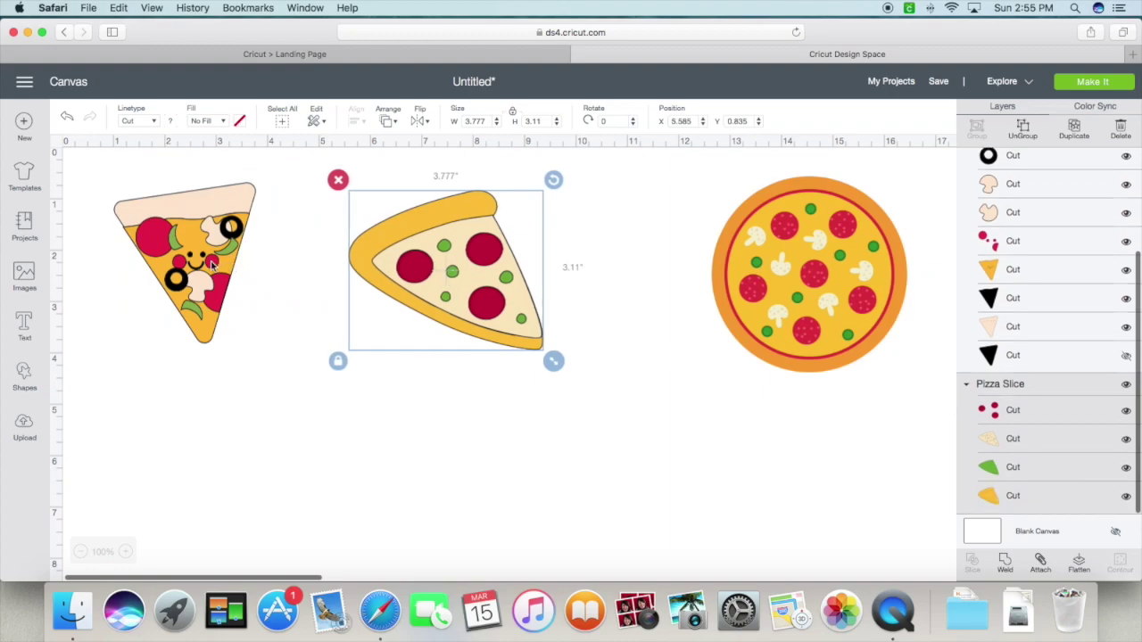
- Ungroup the smiling slice, move its two black olives off it, and delete its green pepper pieces
left_click(214, 267)
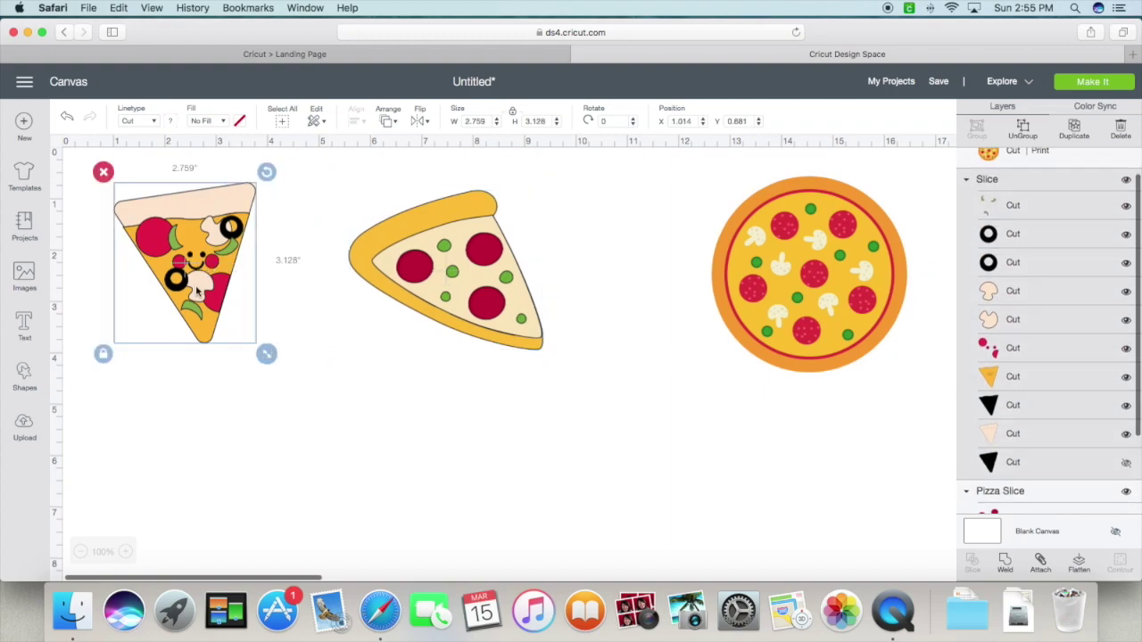
left_click(1023, 130)
left_click_drag(234, 225, 312, 236)
left_click_drag(176, 279, 332, 203)
left_click_drag(229, 230, 300, 198)
left_click(320, 254)
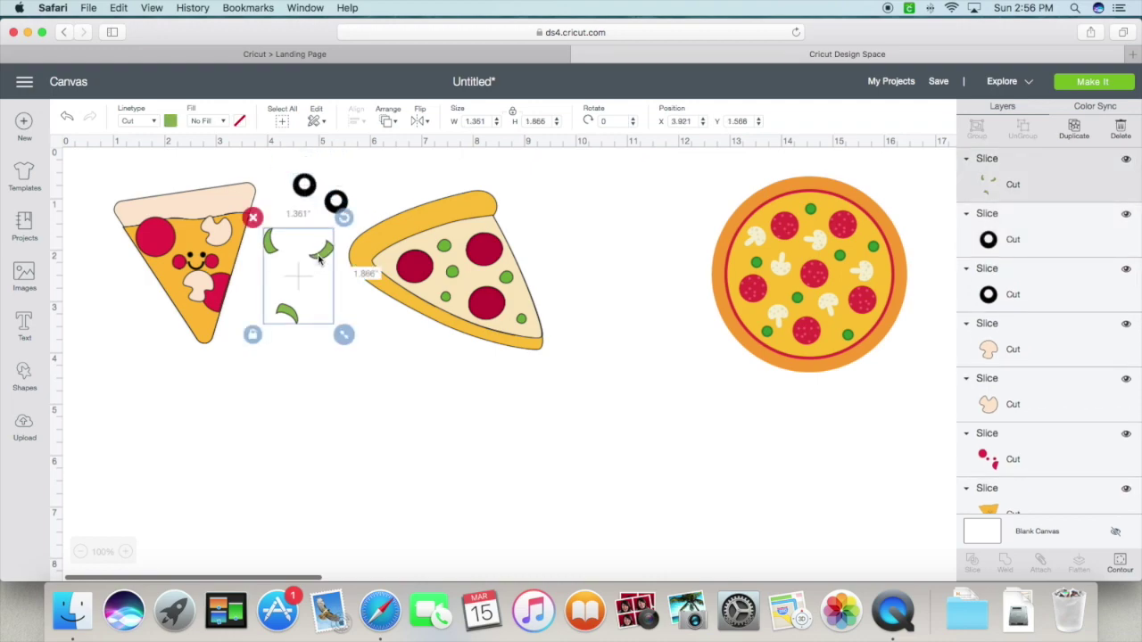
left_click(257, 220)
- Move the two mushrooms and the red pepperoni pieces off the smiling slice, placing them below the olives
left_click_drag(217, 230, 310, 223)
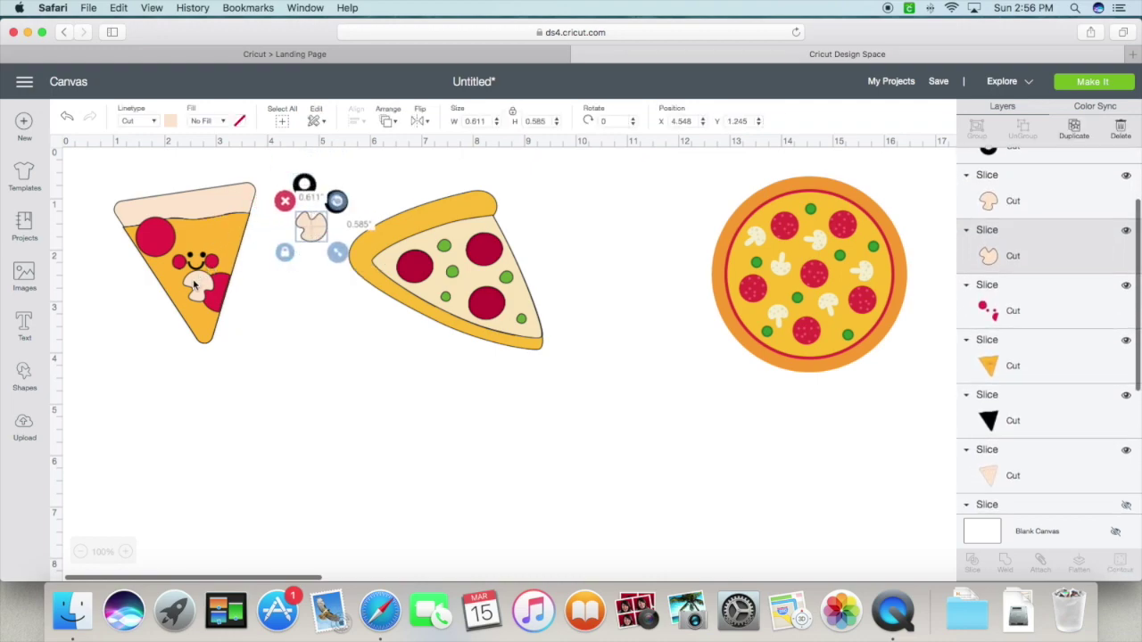
left_click_drag(200, 284, 299, 263)
left_click_drag(214, 290, 357, 364)
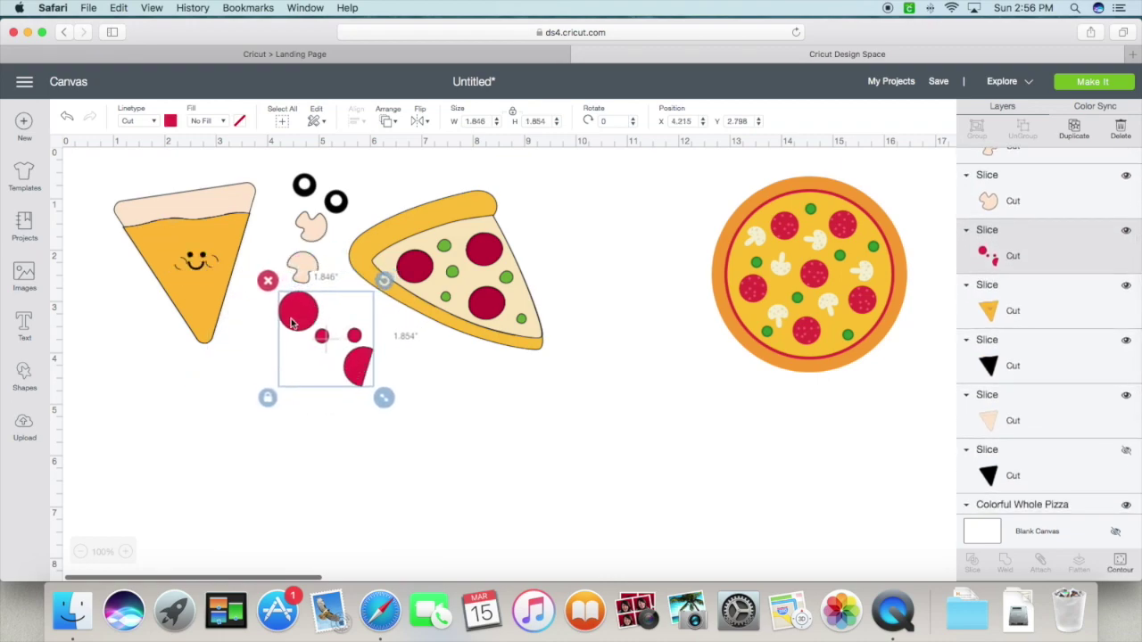
- Delete the smiling slice's orange cheese, black and crust layers, and move the red pepperoni pieces to the left of the mushrooms
left_click_drag(204, 294, 185, 392)
left_click(92, 309)
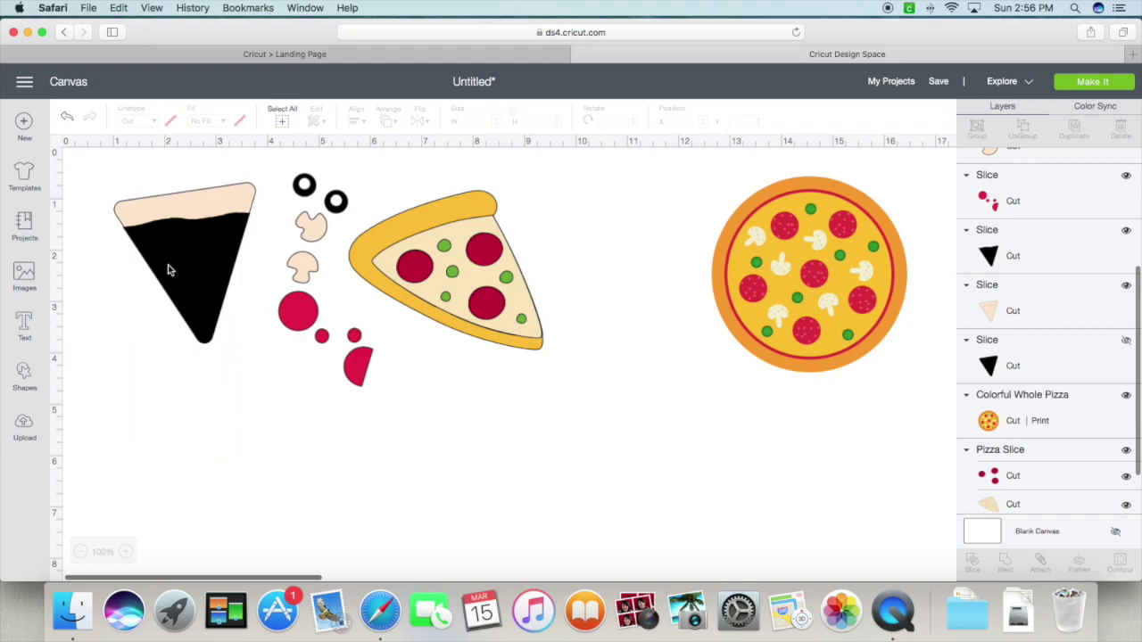
left_click(160, 237)
left_click(112, 202)
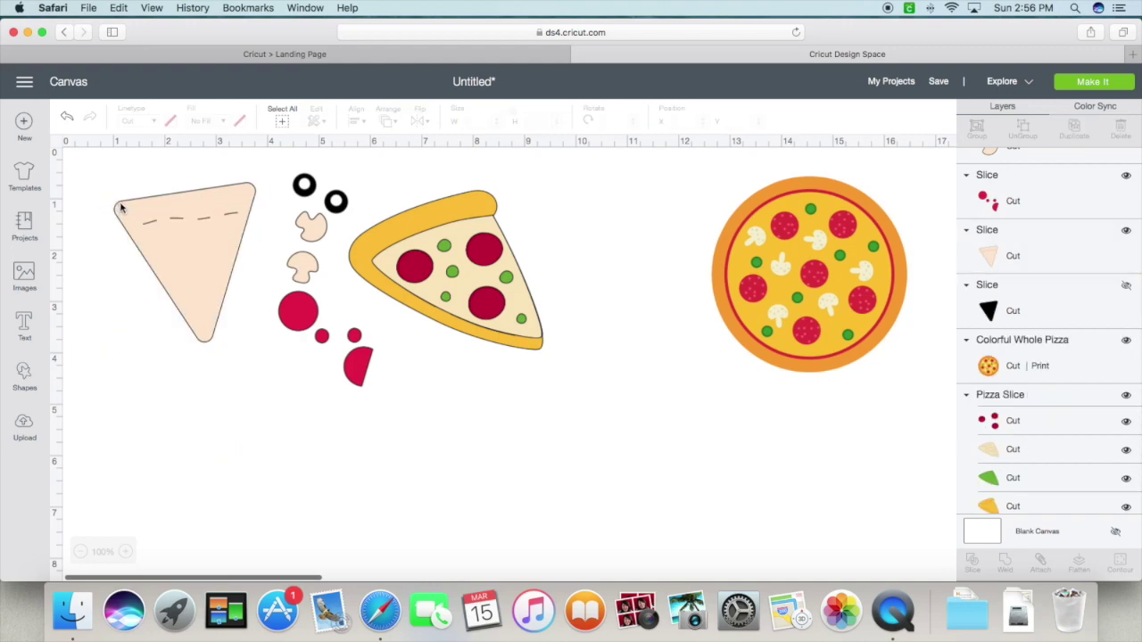
left_click(128, 218)
left_click(100, 171)
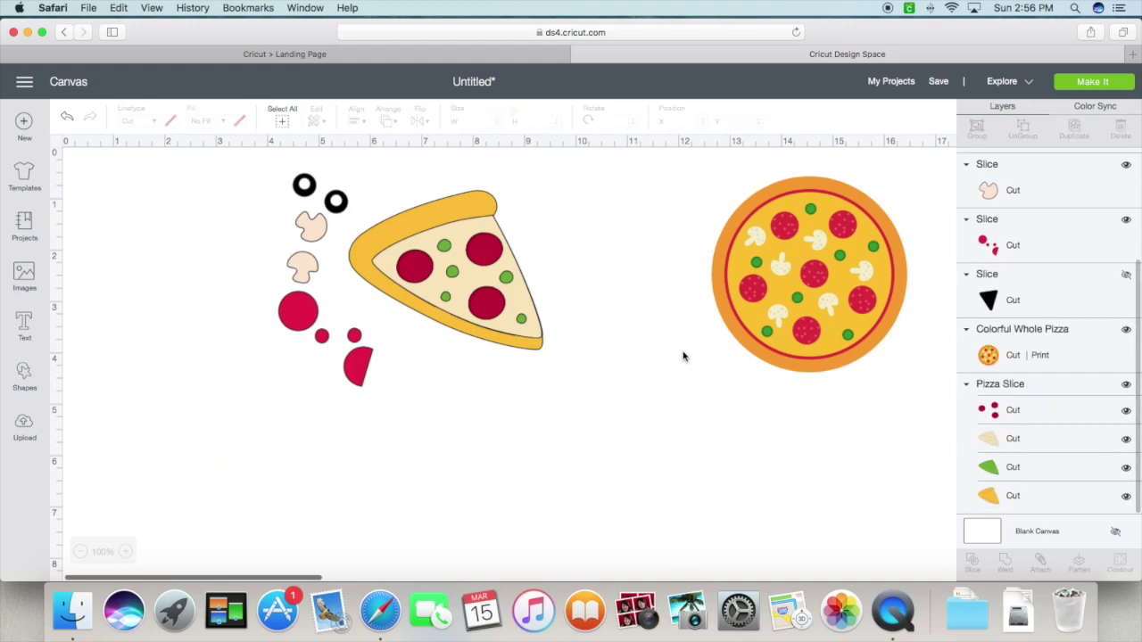
left_click_drag(349, 363, 257, 261)
- Ungroup the pepperoni pizza slice and move its three pepperoni into the gap before the whole pizza
left_click(500, 257)
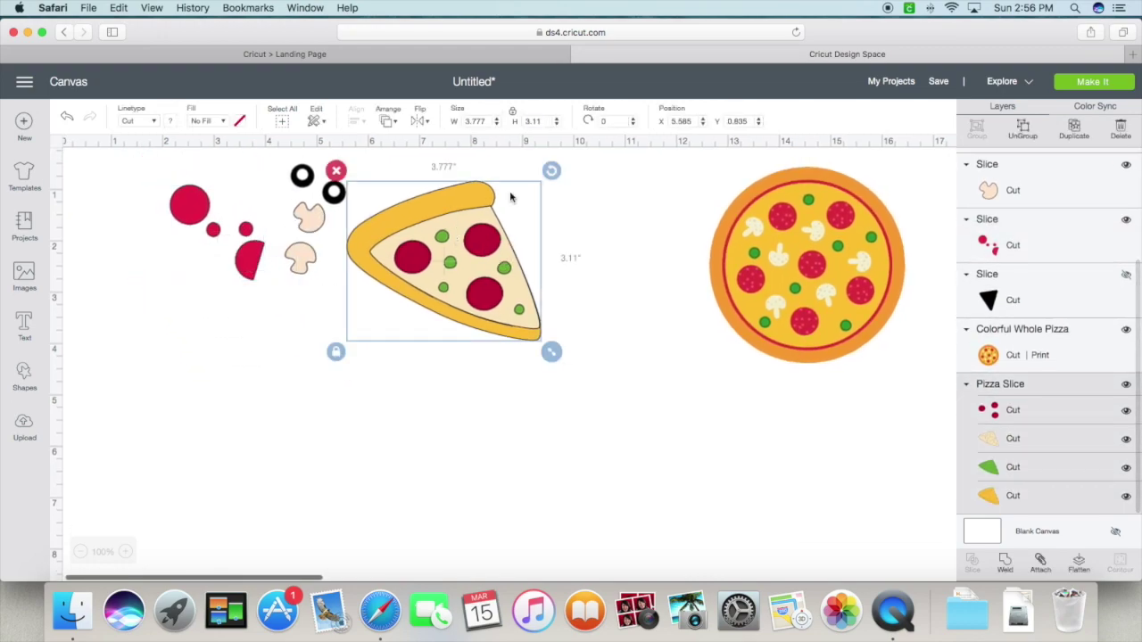
left_click(1022, 130)
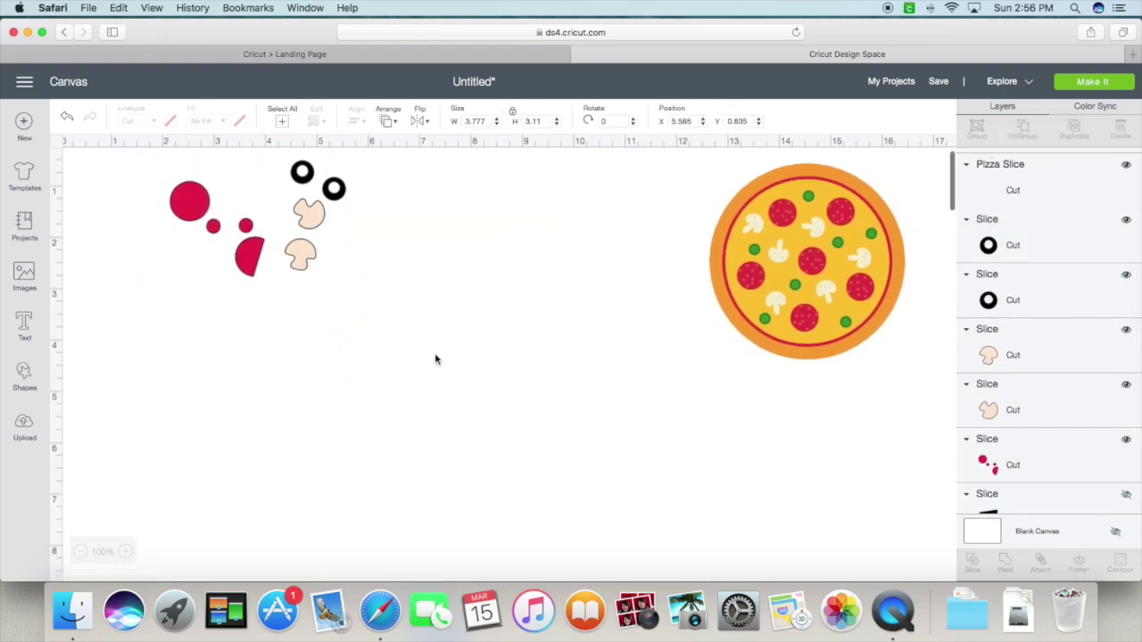
left_click_drag(476, 300, 627, 256)
scroll(629, 257, "up", 1)
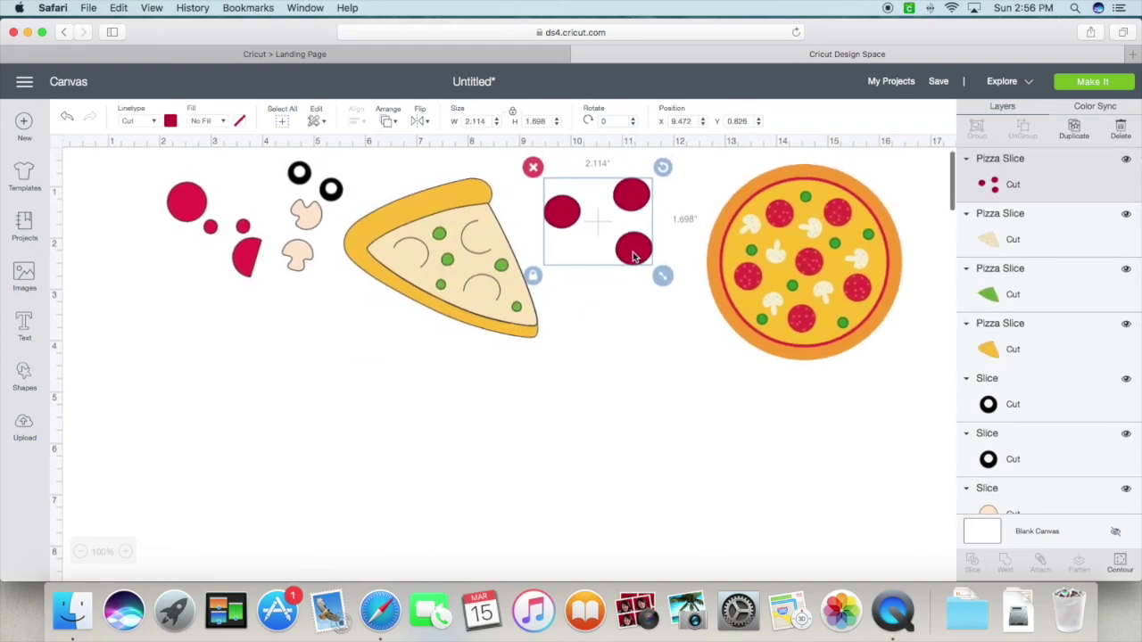
- Delete the pepperoni slice's orange crust layer and realign its cream cheese layer over the green layer
left_click_drag(393, 231, 421, 237)
left_click_drag(437, 198, 253, 421)
left_click(265, 366)
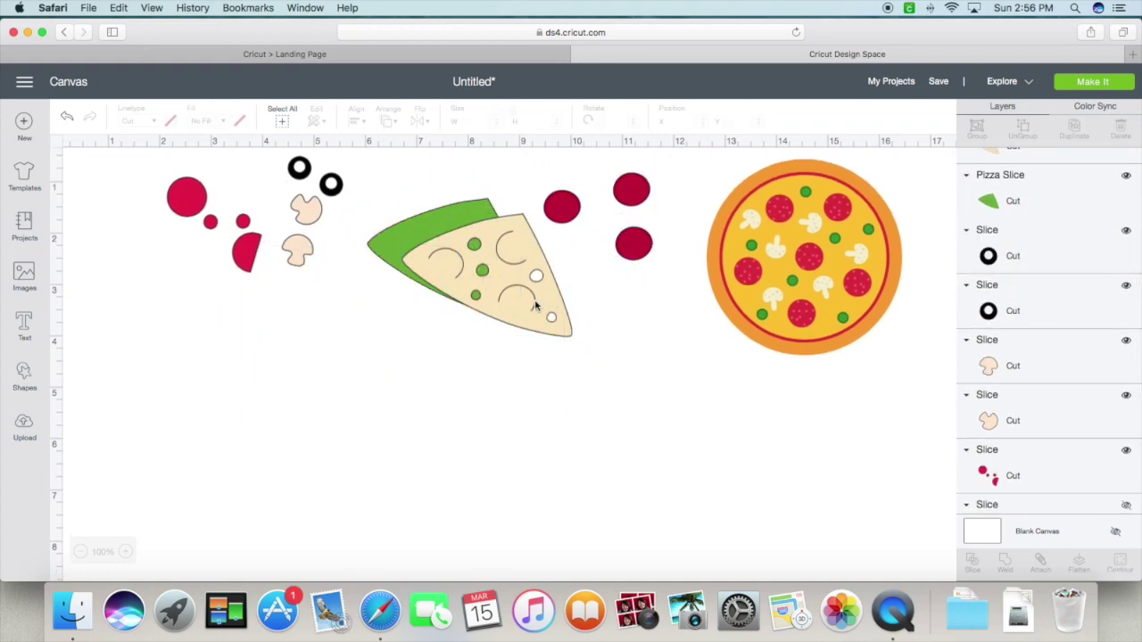
left_click(501, 286)
left_click_drag(501, 285, 496, 284)
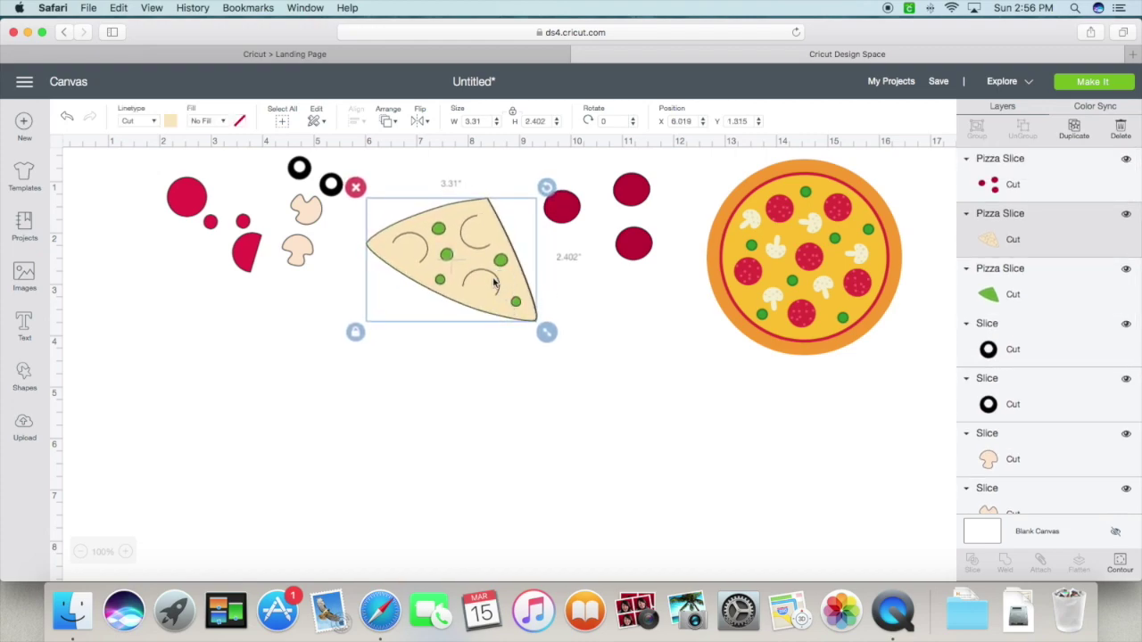
left_click(577, 294)
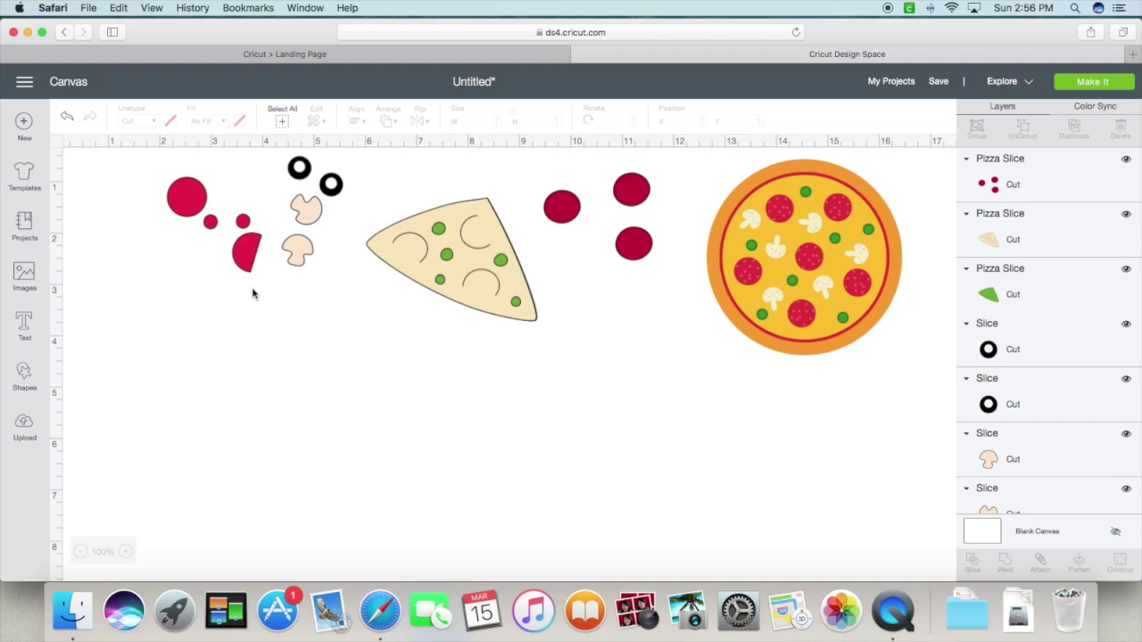
- Insert a circle shape and place it below the loose pepperoni at about X 9.78, Y 4.21
left_click(24, 376)
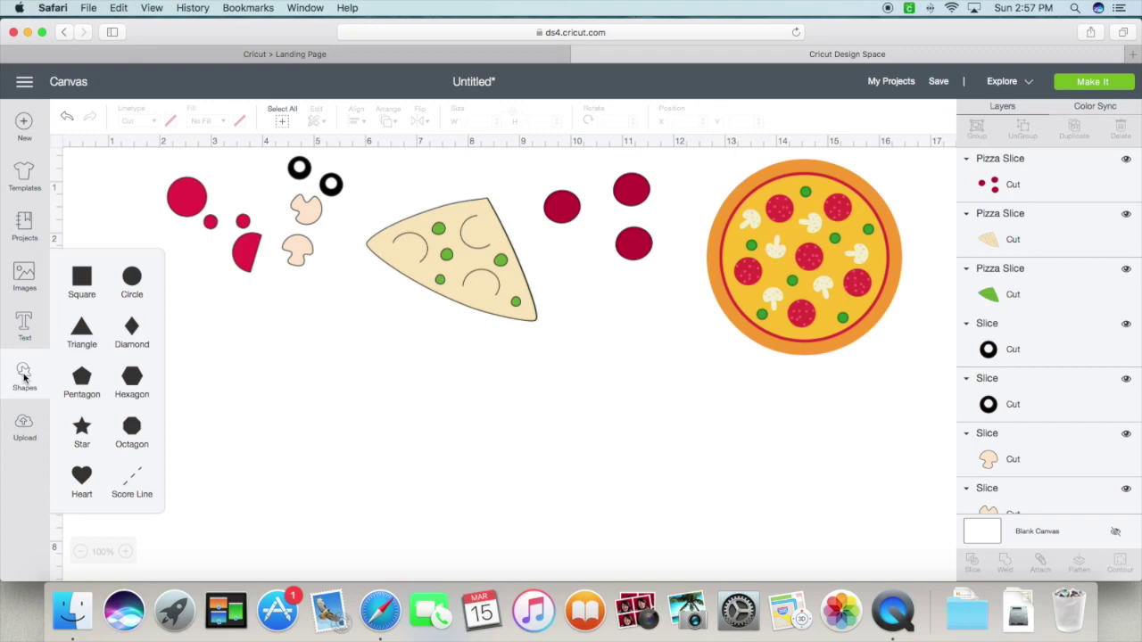
left_click(132, 279)
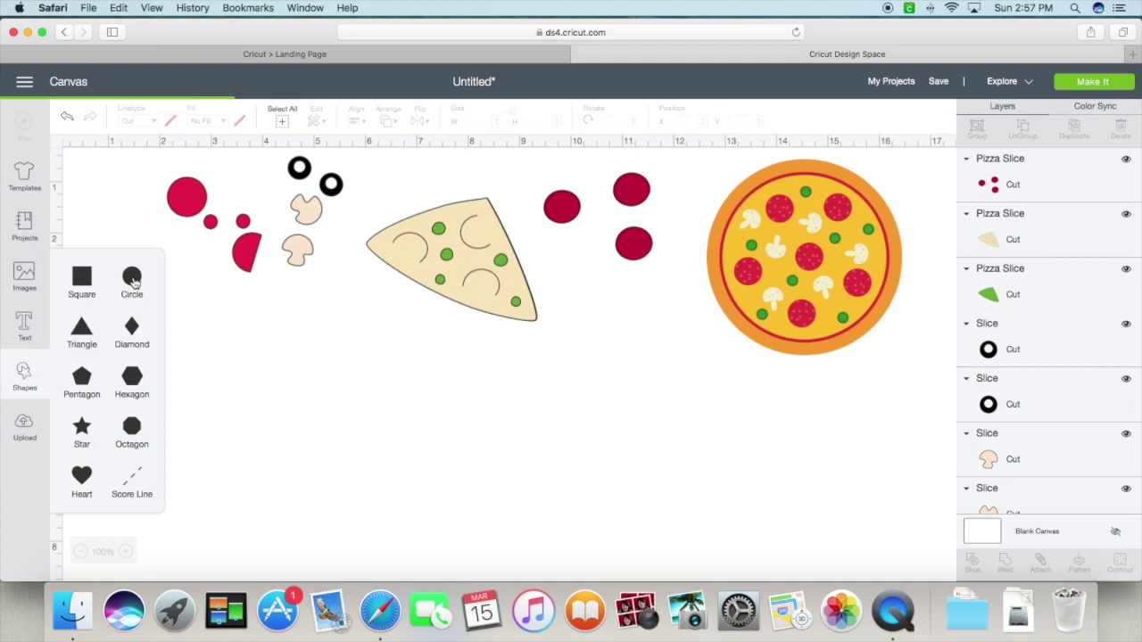
left_click_drag(294, 365, 639, 439)
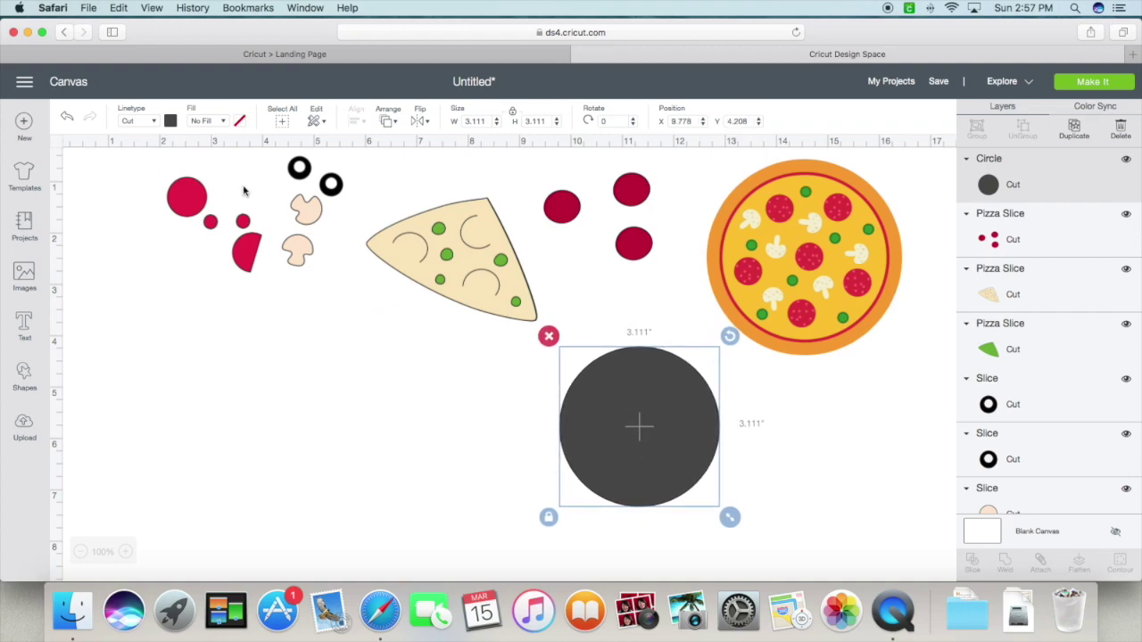
- Change the circle's material color to a light orange matching the whole pizza's crust
left_click(169, 120)
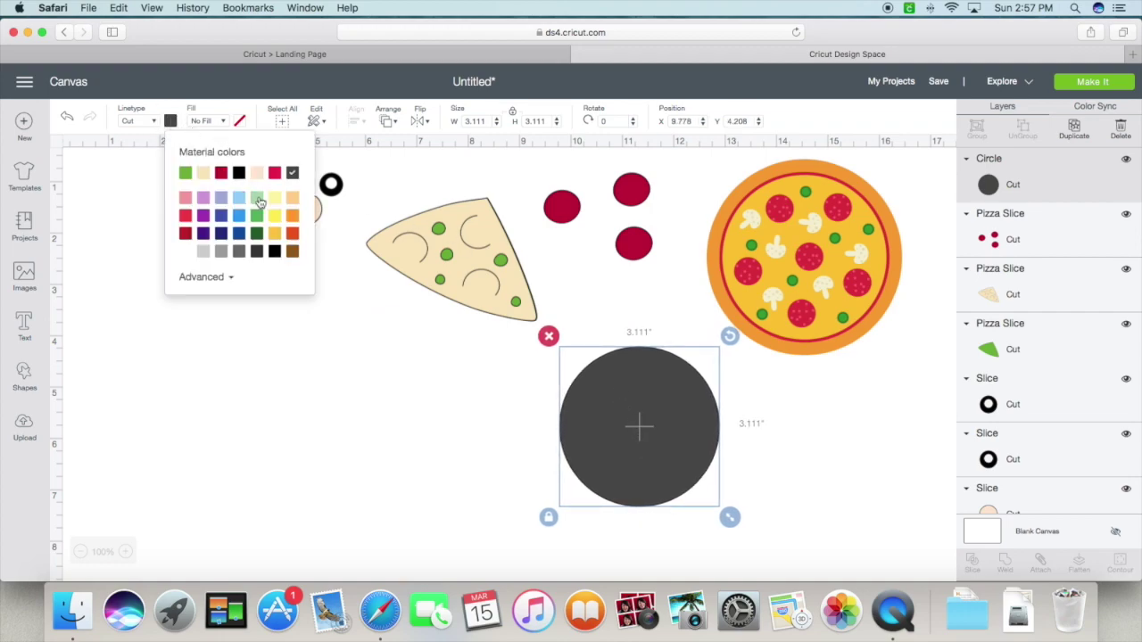
left_click(293, 233)
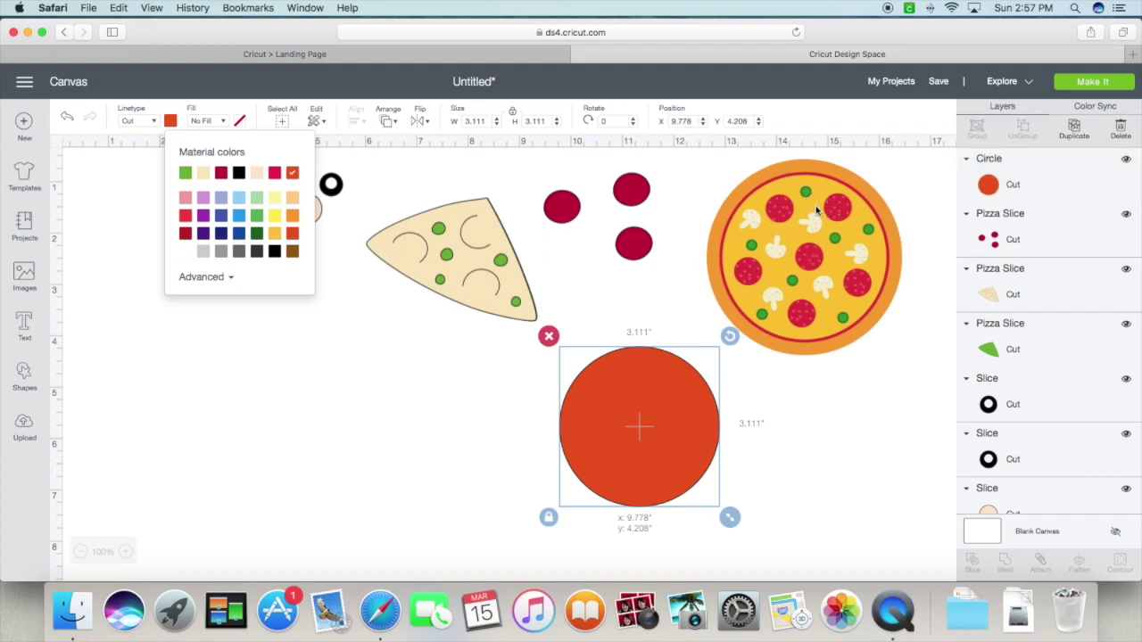
left_click(775, 198)
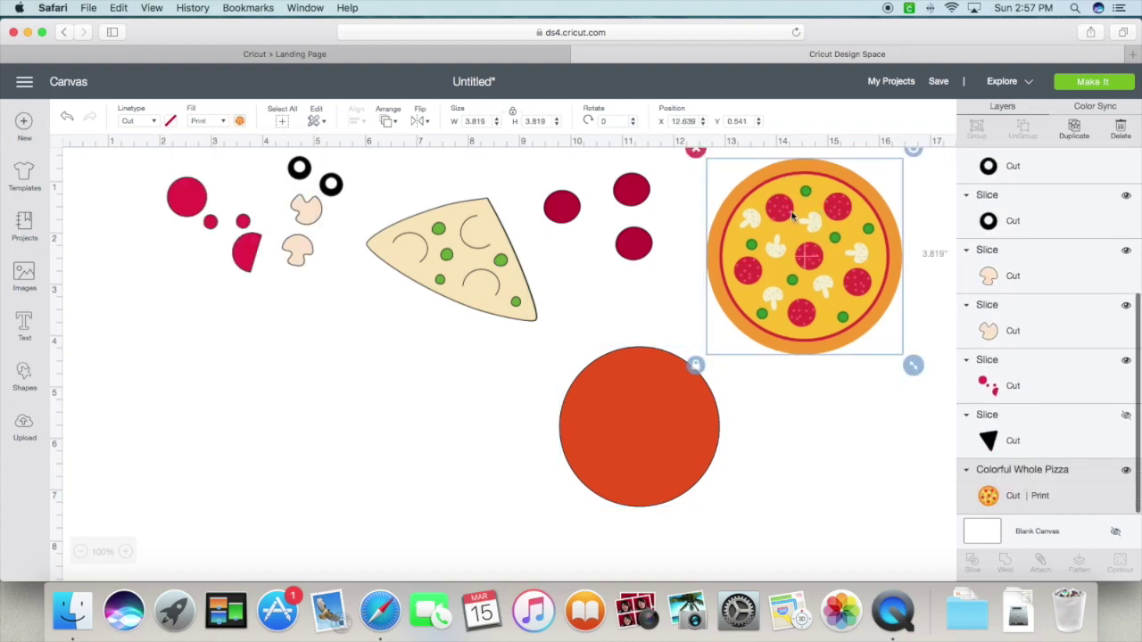
left_click(573, 426)
left_click(170, 120)
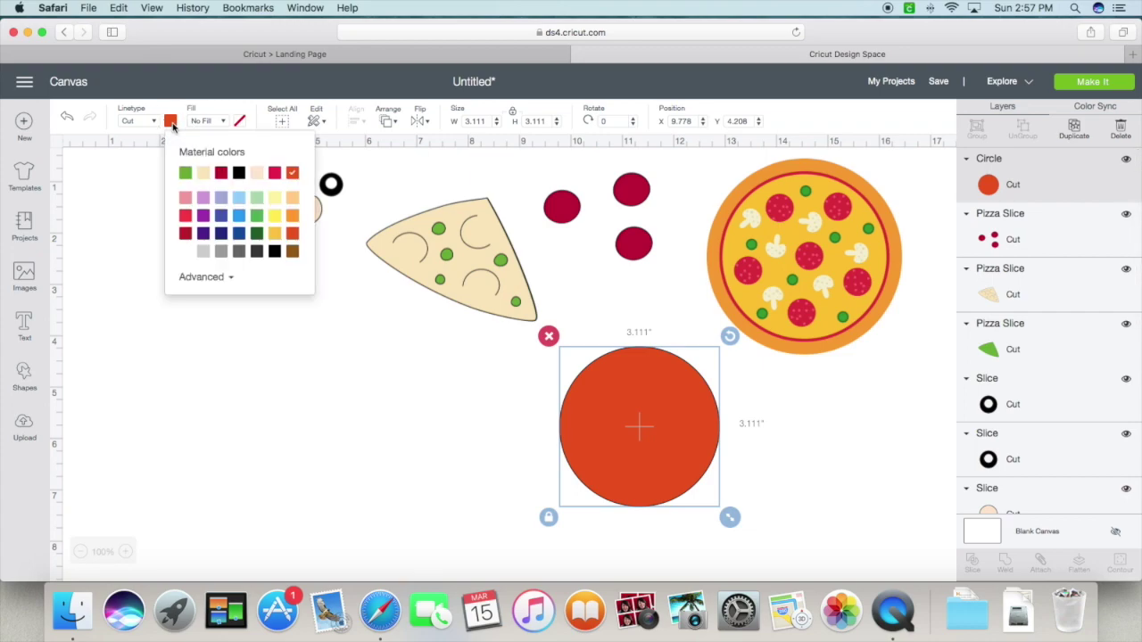
left_click(293, 215)
- Enlarge the orange circle to about 3.78 inches by fitting it over the whole pizza, and move it back below the loose pepperoni
left_click(665, 430)
left_click_drag(666, 430, 800, 245)
left_click_drag(885, 331, 842, 322)
left_click_drag(907, 361, 904, 360)
left_click_drag(857, 316, 690, 489)
- Match the orange circle's size to the whole pizza's, setting both to 3.842 inches wide with proportions locked
left_click(832, 324)
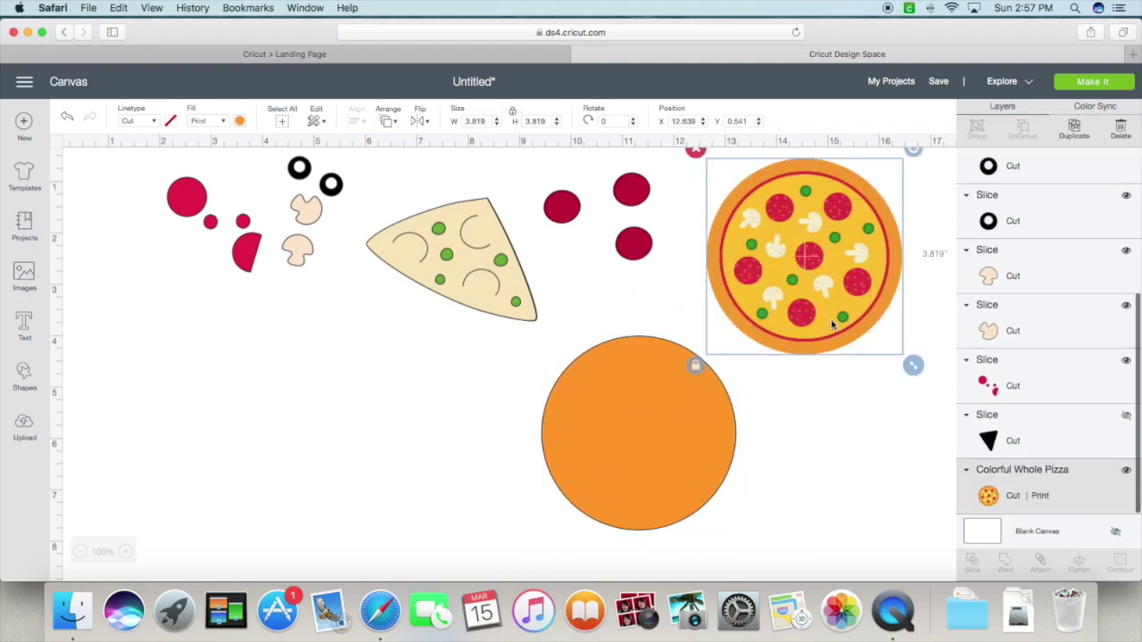
scroll(897, 285, "up", 1)
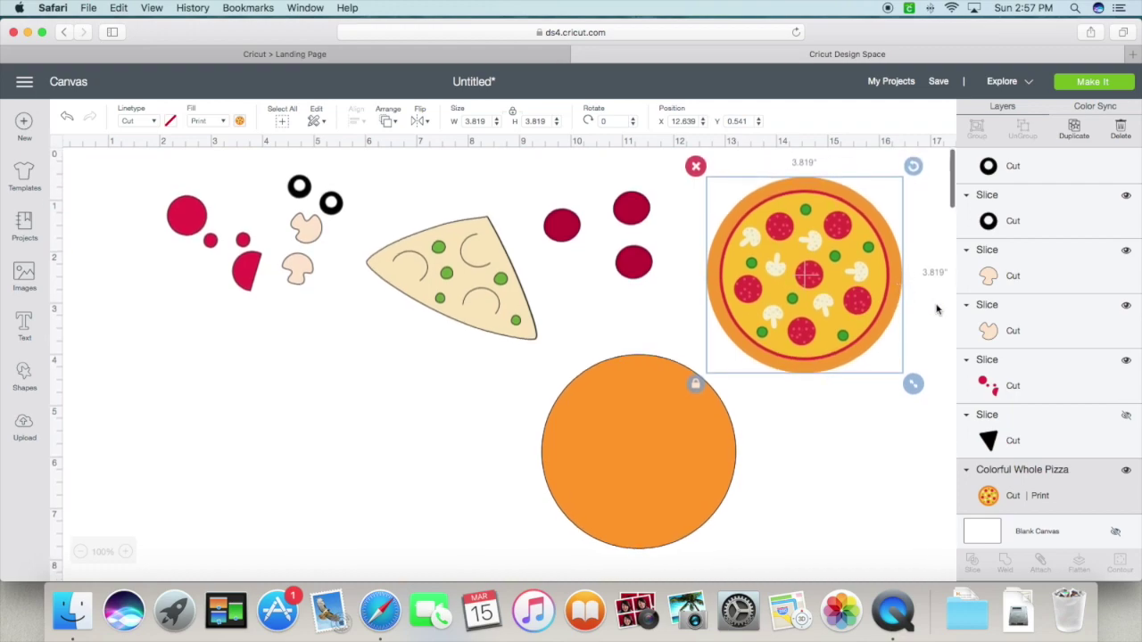
left_click(621, 428)
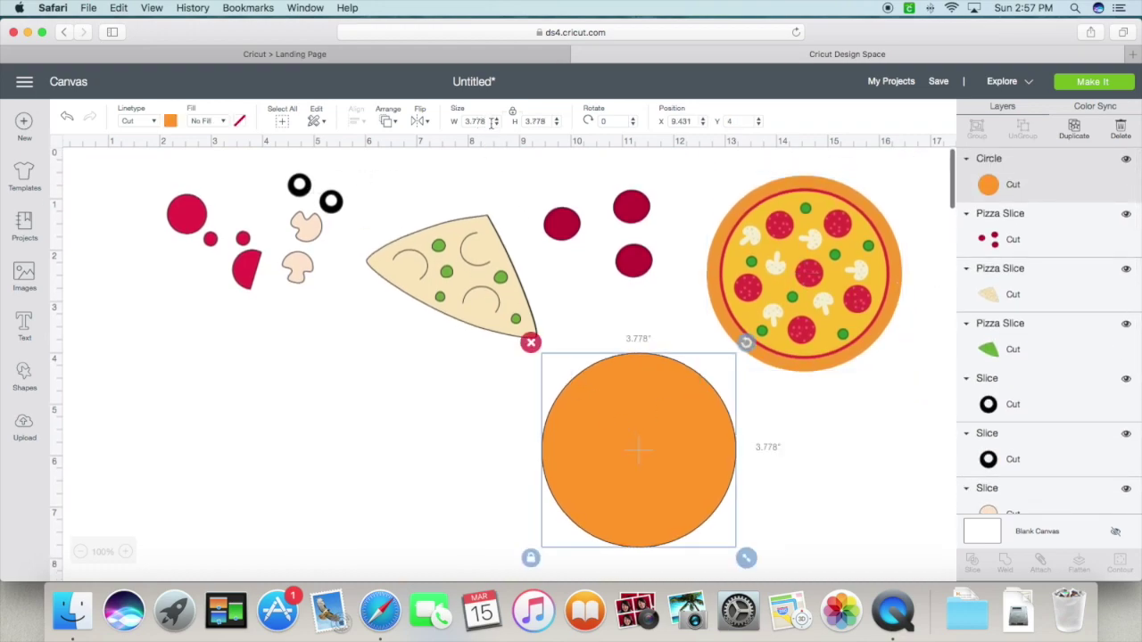
left_click_drag(487, 121, 460, 121)
type("3")
left_click(784, 269)
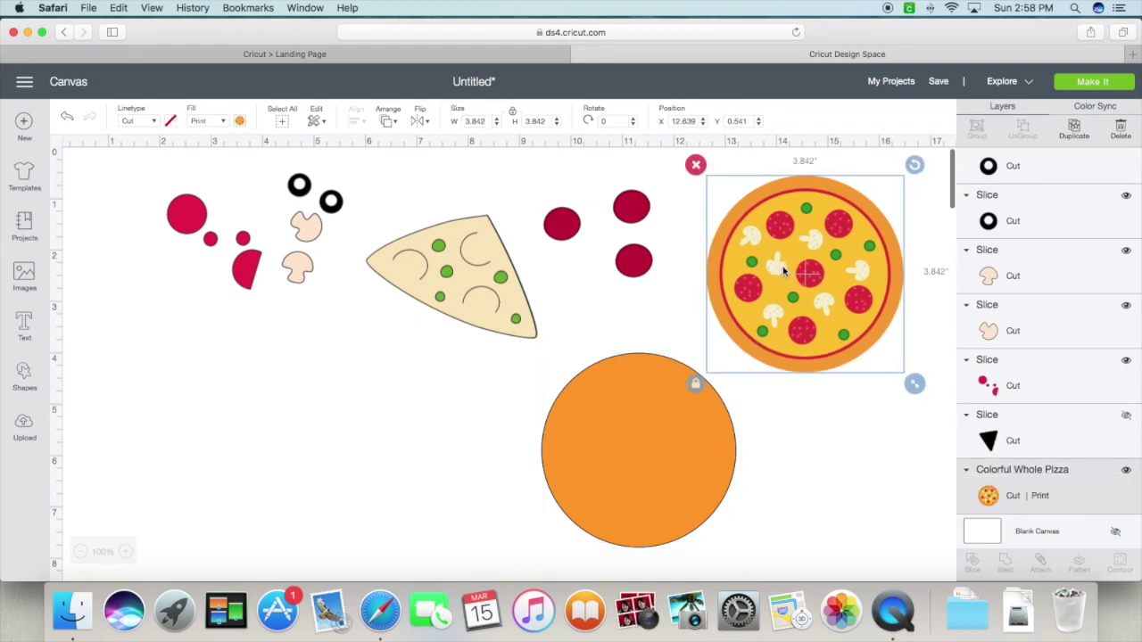
left_click(600, 450)
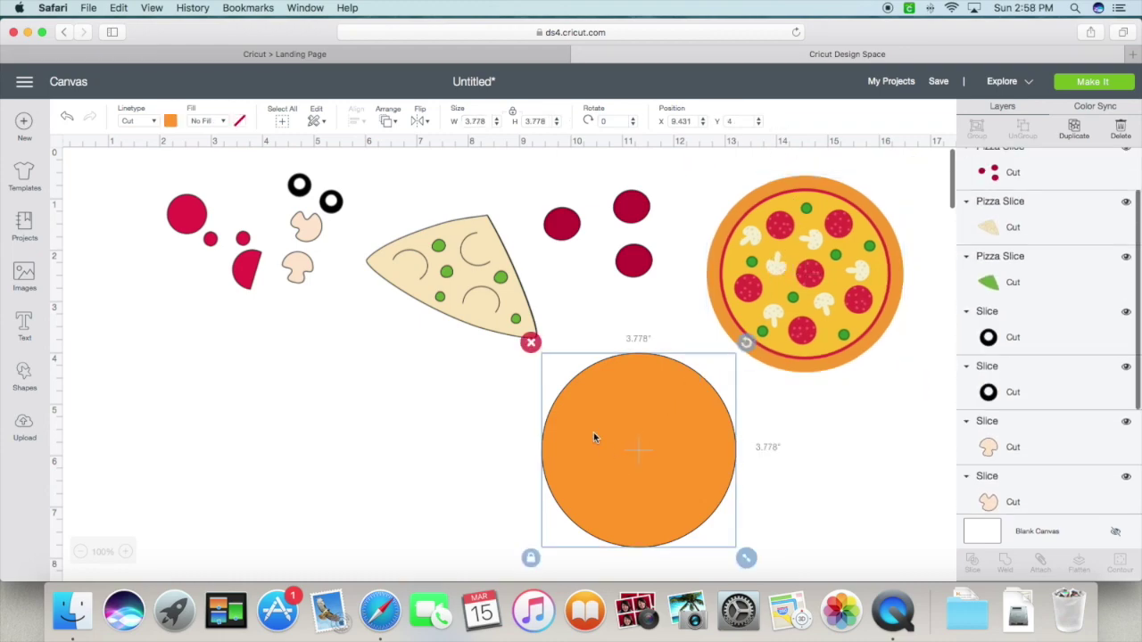
left_click(453, 123)
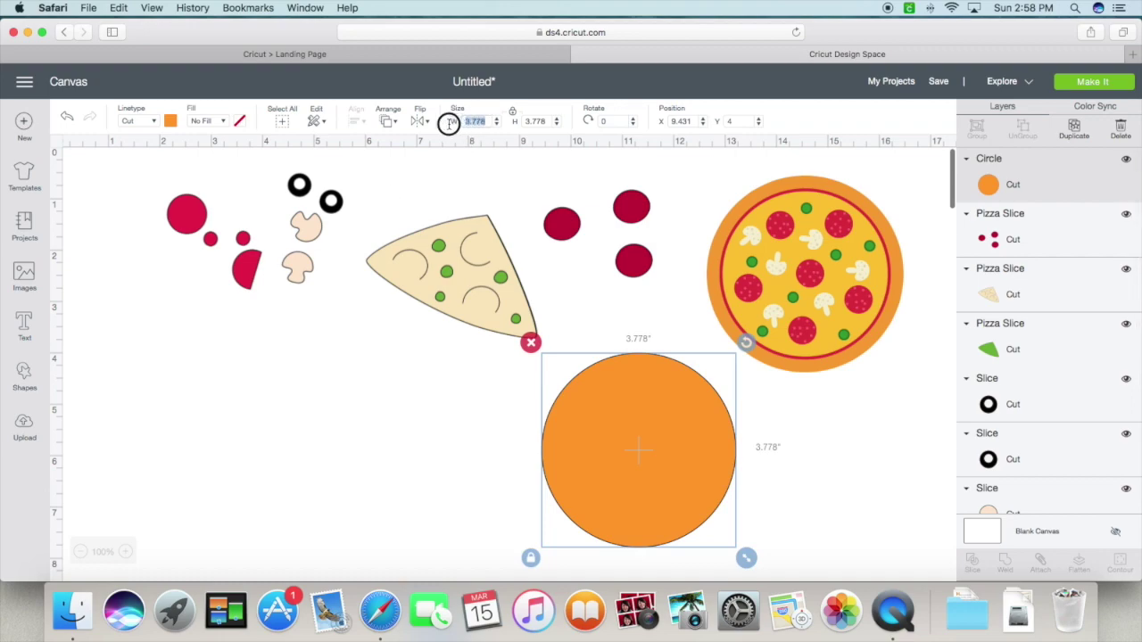
type("3")
key("Return")
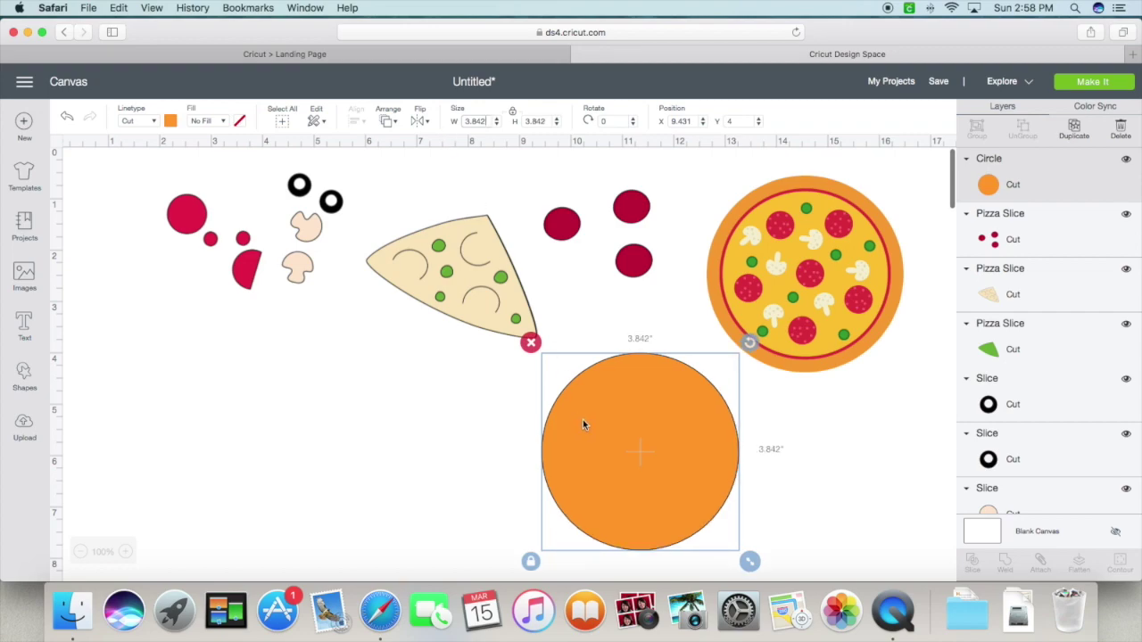
left_click(841, 264)
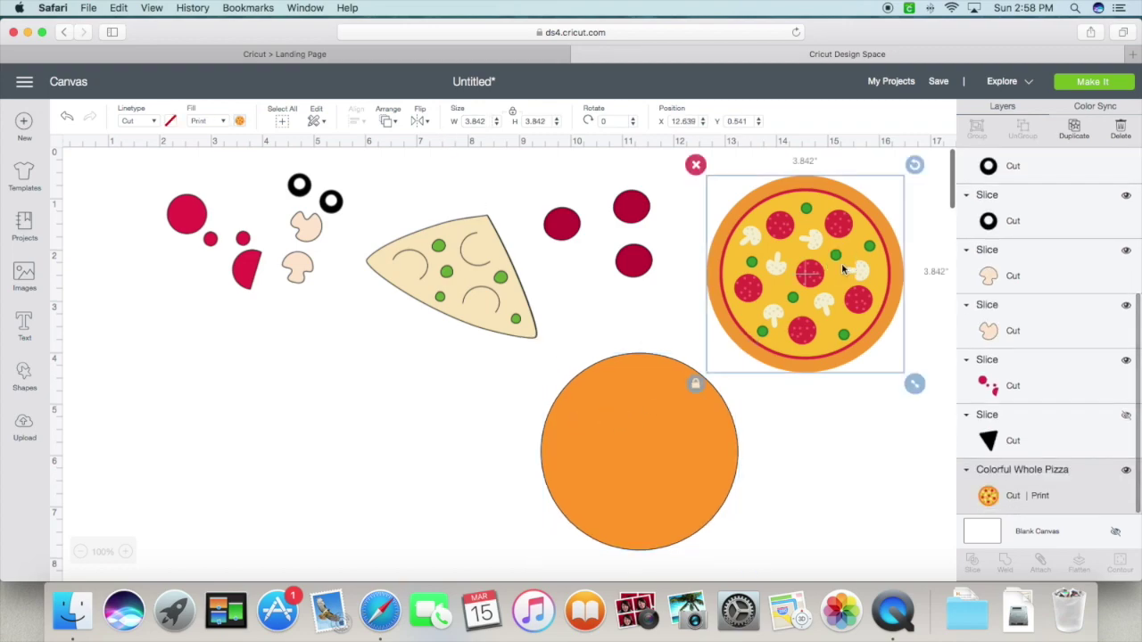
- Nudge the orange circle to about X 9.63, Y 3.86 and insert a second circle shape
mouse_move(689, 414)
left_mouse_down()
mouse_move(828, 247)
mouse_move(859, 241)
mouse_move(824, 309)
mouse_move(683, 402)
mouse_move(702, 408)
left_mouse_up()
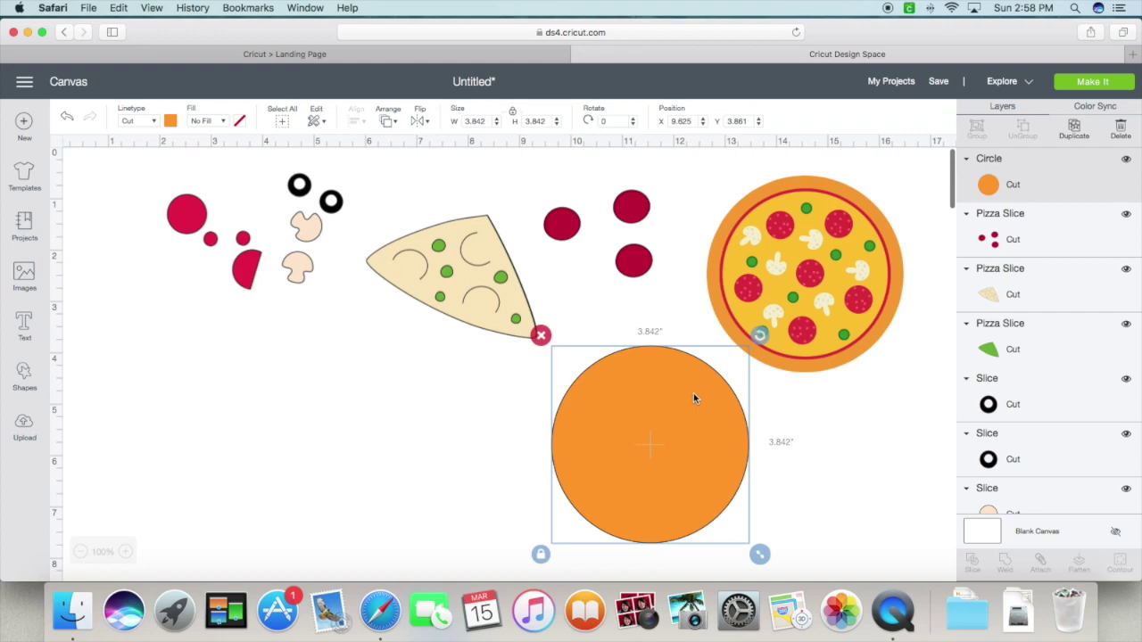
left_click(26, 378)
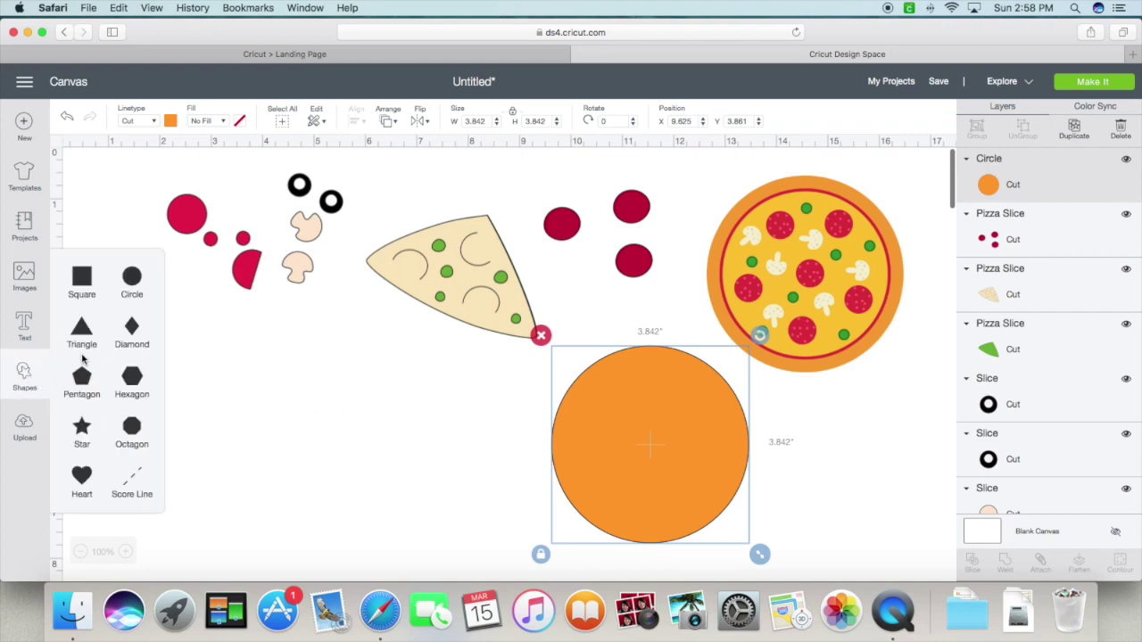
left_click(132, 277)
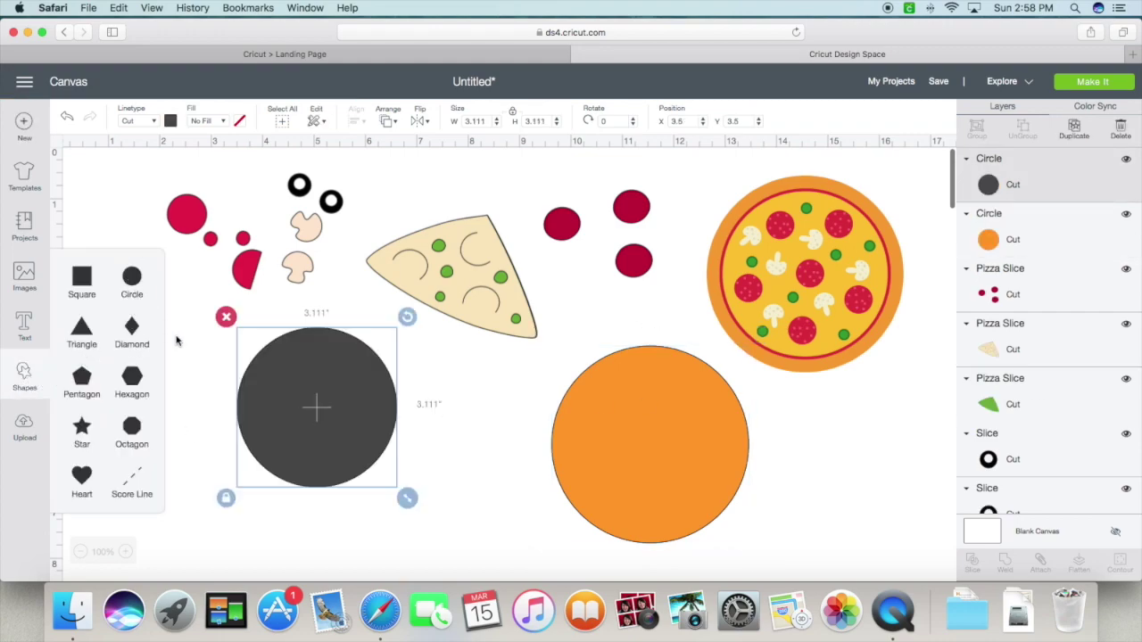
- Fit the new dark circle over the whole pizza's red sauce ring and enlarge it to about 3.33 inches
left_click_drag(357, 437, 865, 493)
left_click(859, 321)
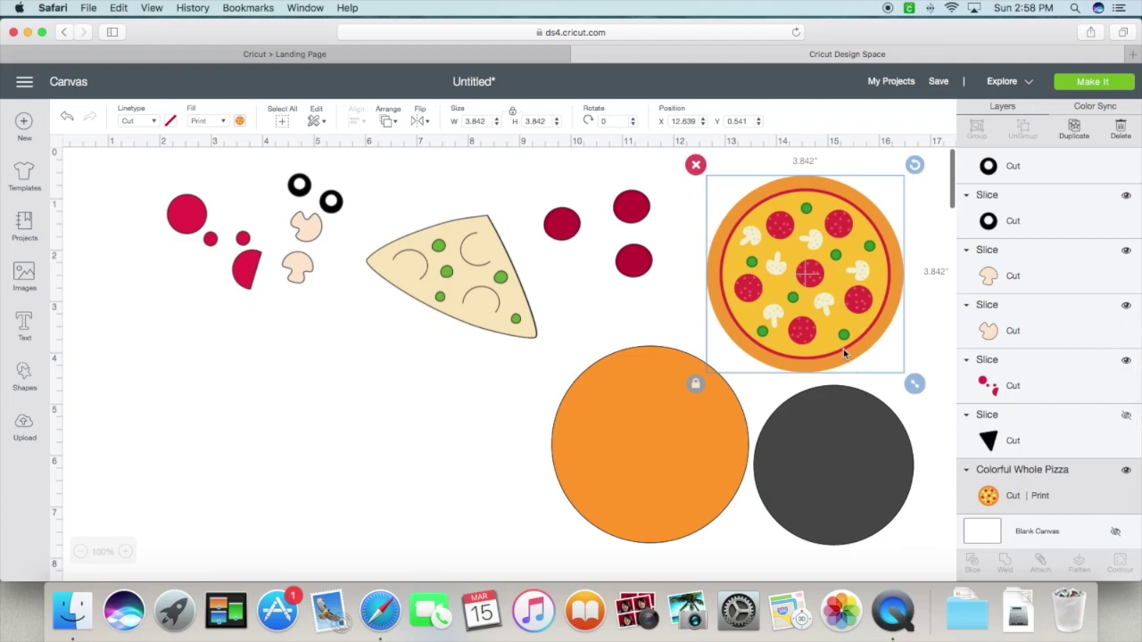
left_click_drag(828, 476, 812, 288)
left_click_drag(897, 357, 900, 368)
left_click_drag(819, 332, 820, 329)
left_click_drag(898, 366, 898, 370)
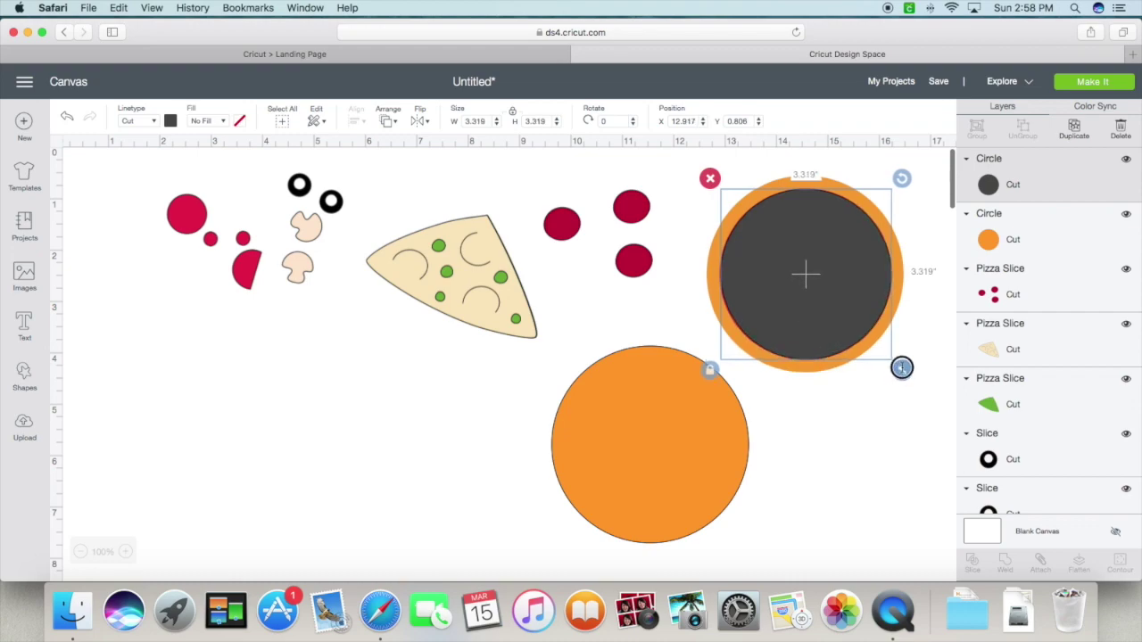
left_click_drag(846, 324, 846, 323)
left_click_drag(899, 369, 901, 371)
- Center the dark circle on the orange circle, at about X 9.85, Y 4.17
left_click_drag(813, 333, 667, 501)
left_click(763, 488)
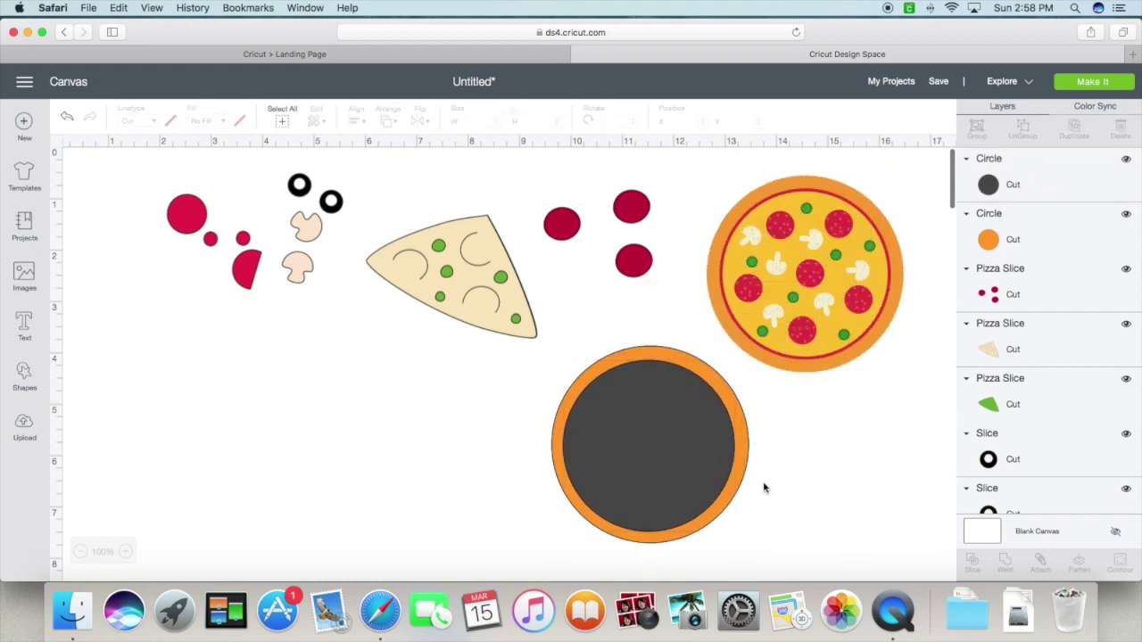
left_click(686, 475)
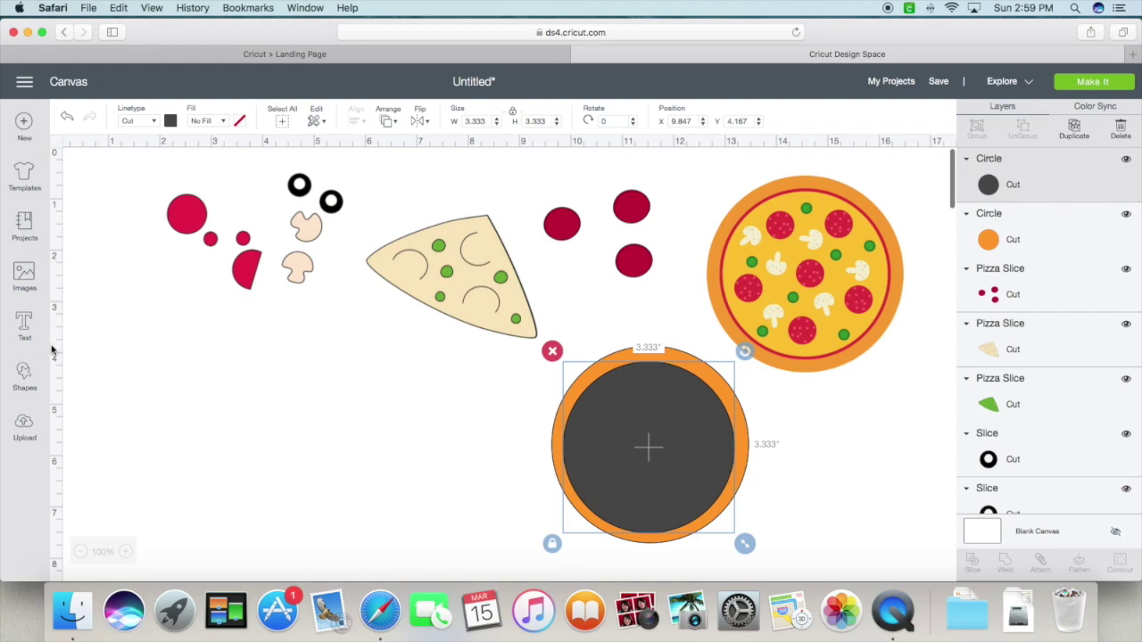
- Insert another circle shape and set its material color to yellow
left_click(25, 374)
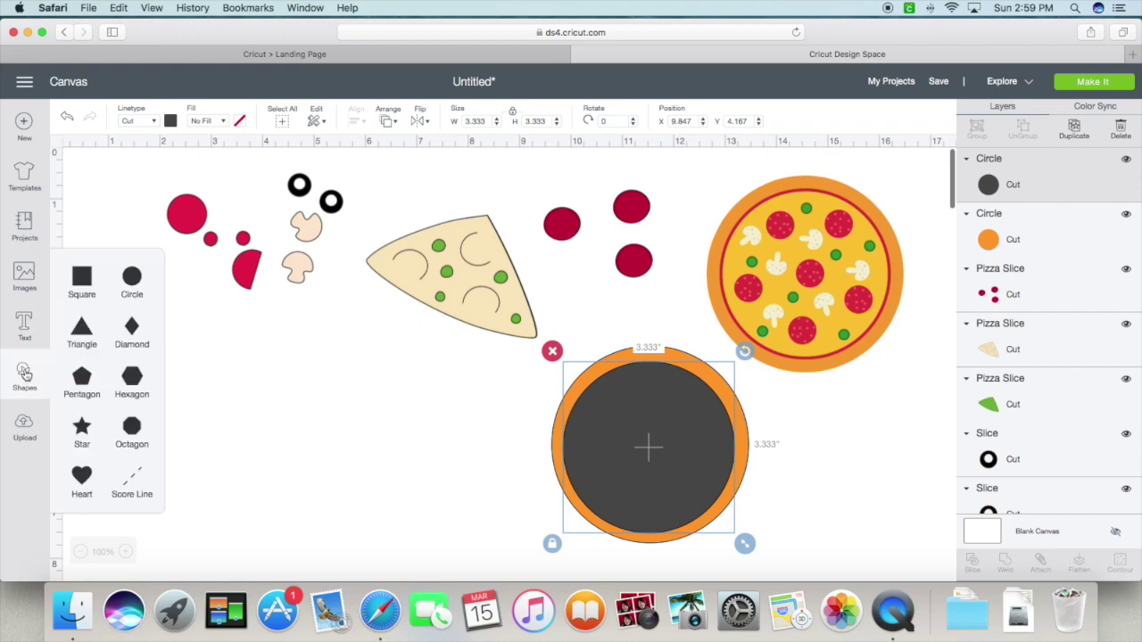
left_click(132, 278)
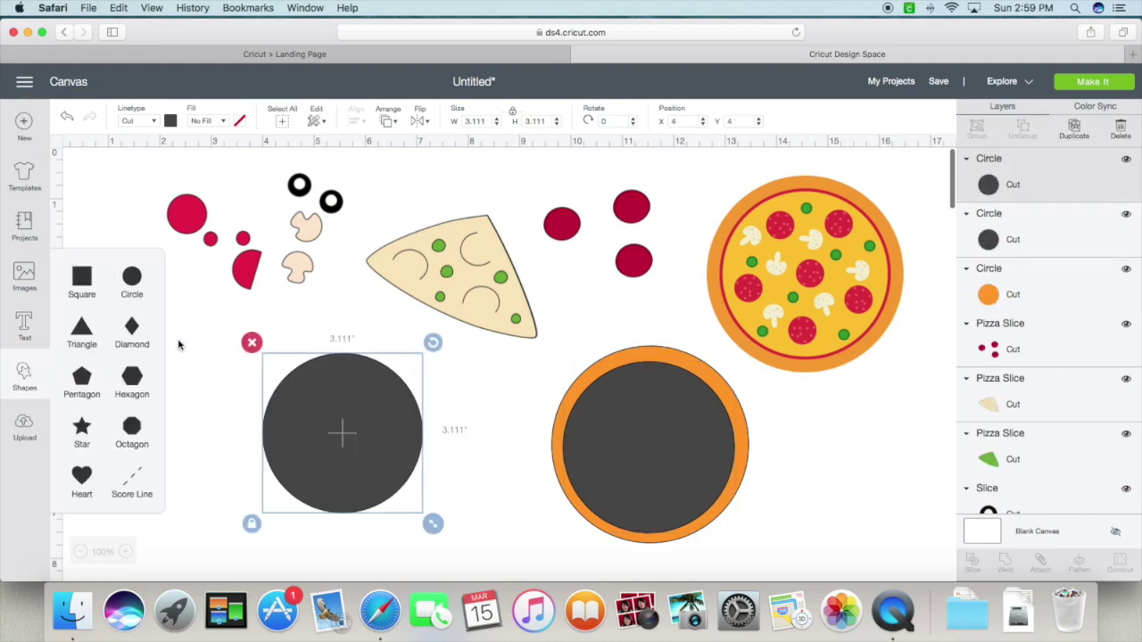
left_click(171, 121)
left_click(274, 233)
- Move the dark circle off the orange one to about X 3.53, Y 3.82 and lay the yellow circle over it
left_click_drag(328, 371, 268, 380)
left_click_drag(377, 426, 329, 392)
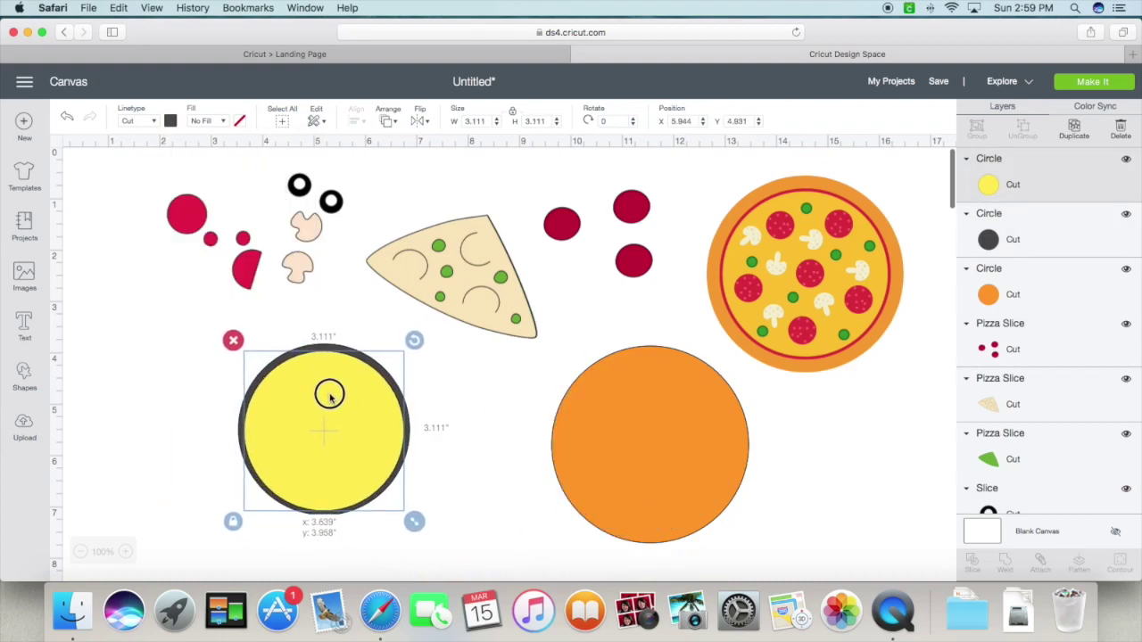
left_click(468, 344)
- Change the dark circle behind the yellow one to the bright red material color already used by the loose toppings
left_click(317, 354)
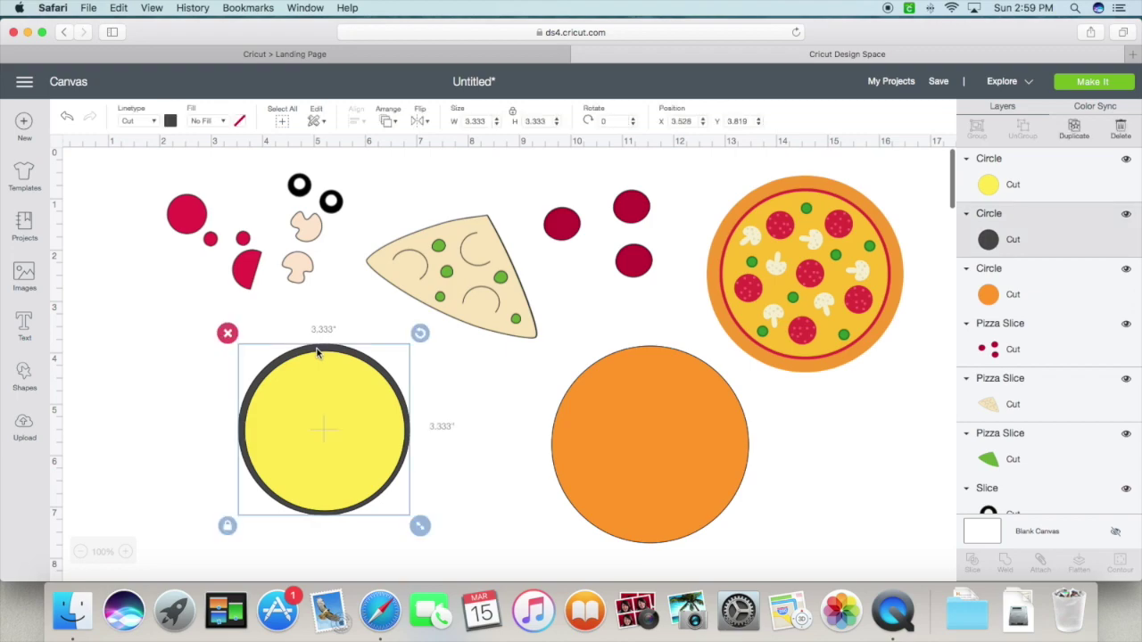
scroll(285, 285, "down", 1)
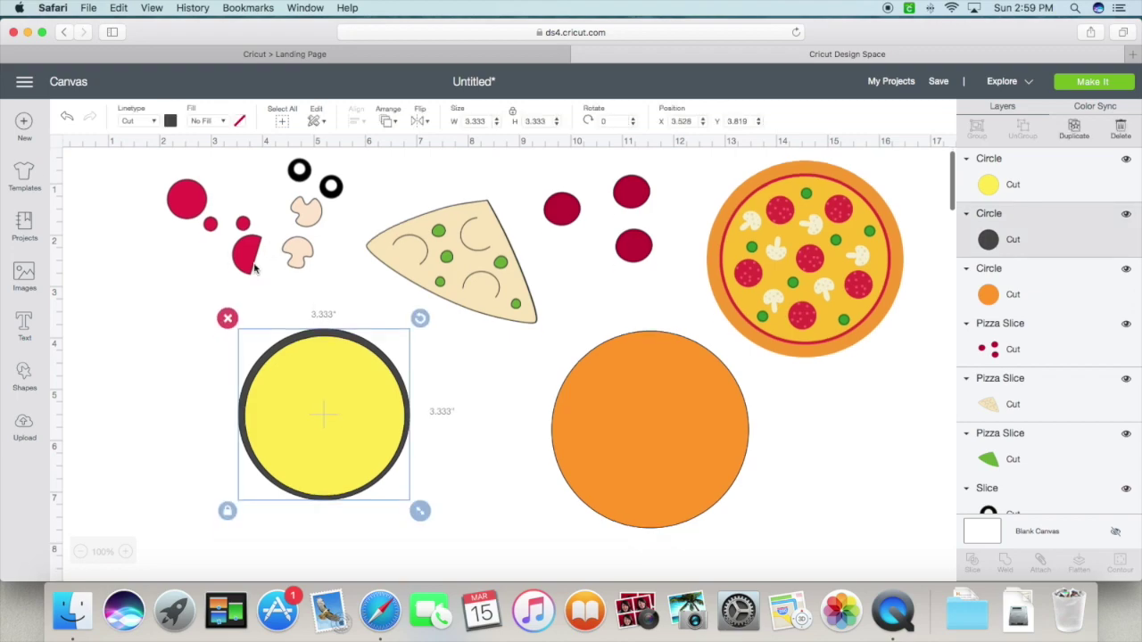
left_click(171, 121)
left_click(275, 174)
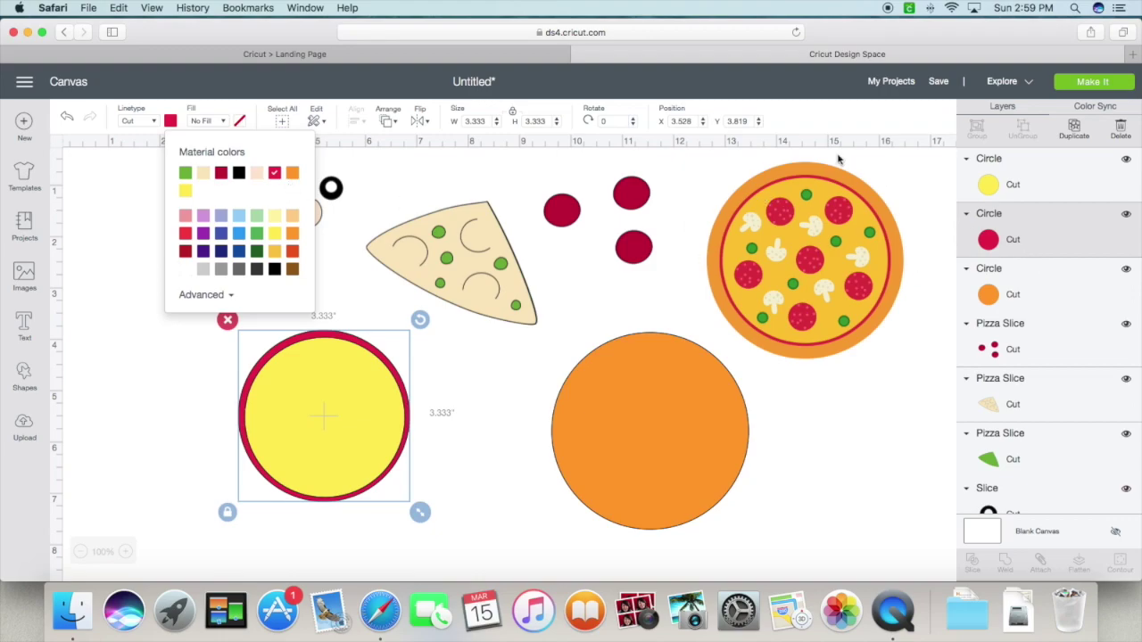
- Center the yellow circle on the red one and enlarge it to about 3.18 inches, leaving a thin even red border
left_click_drag(319, 415, 337, 400)
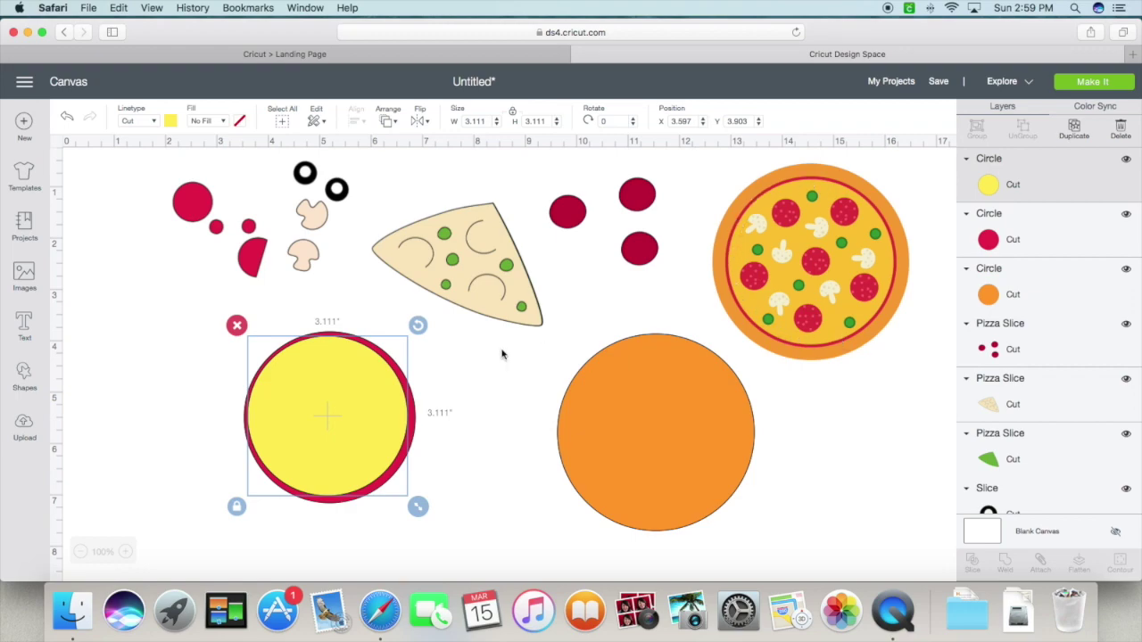
scroll(358, 394, "right", 1)
left_click_drag(415, 505, 418, 510)
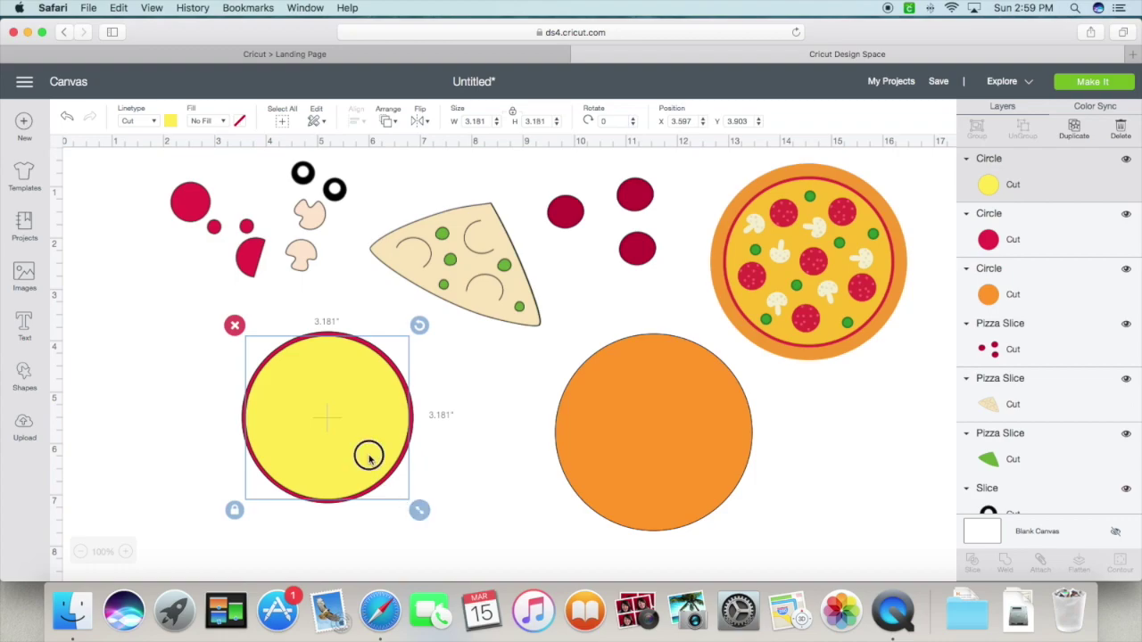
left_click(477, 424)
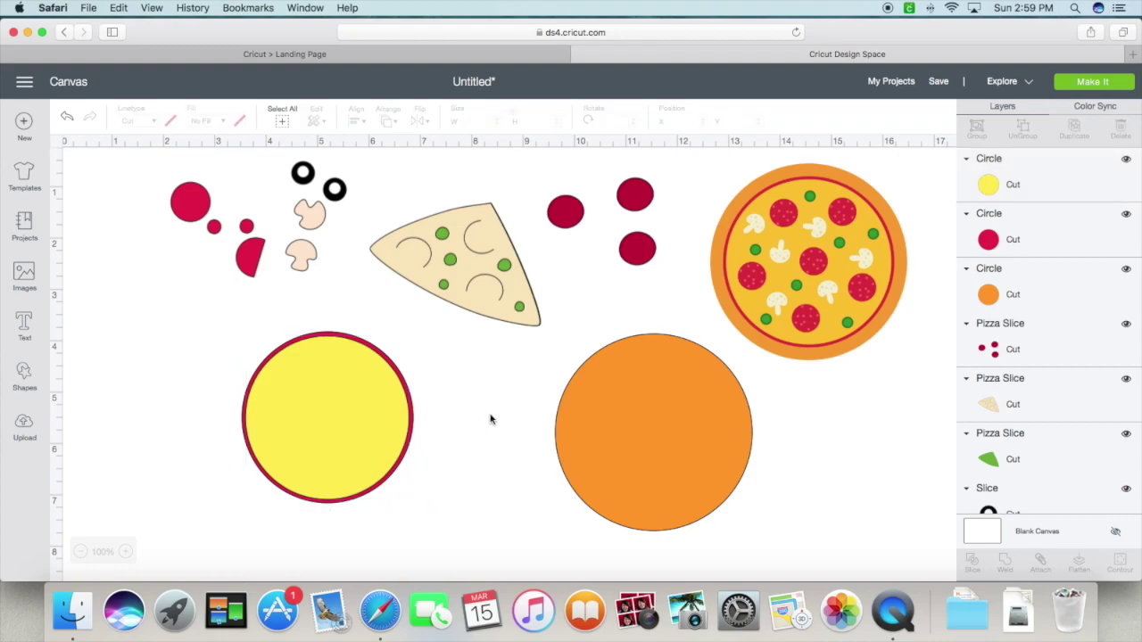
- Shift the red circle out from behind the yellow one and undo the move
left_click_drag(221, 325, 425, 519)
left_click(563, 348)
mouse_move(251, 357)
left_mouse_down()
mouse_move(238, 410)
mouse_move(313, 408)
mouse_move(255, 352)
left_mouse_up()
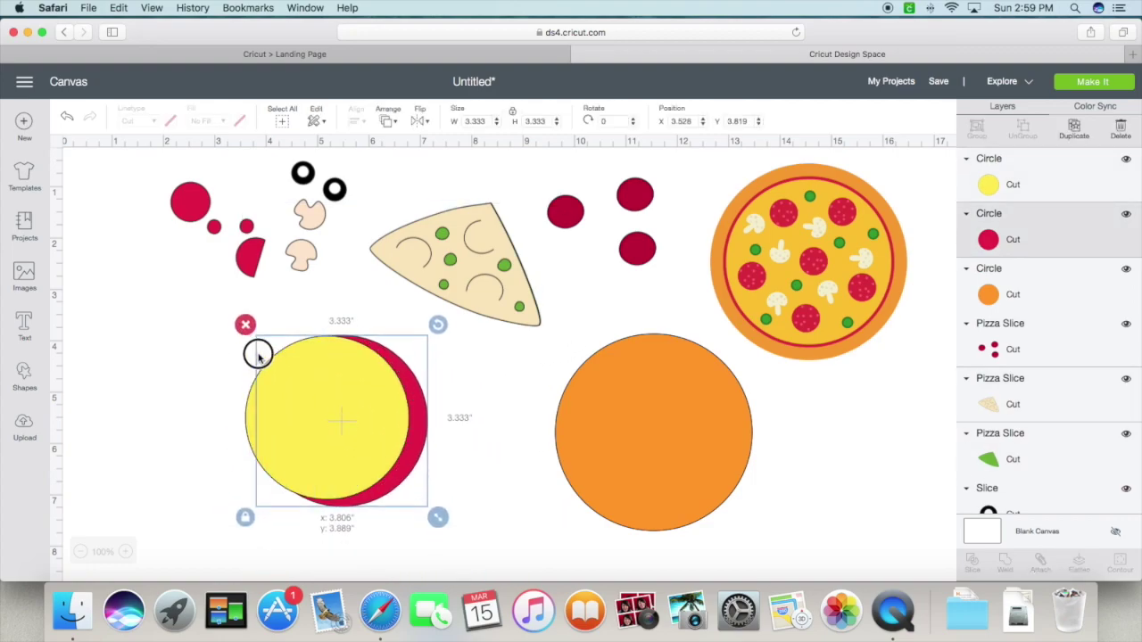
left_click(67, 115)
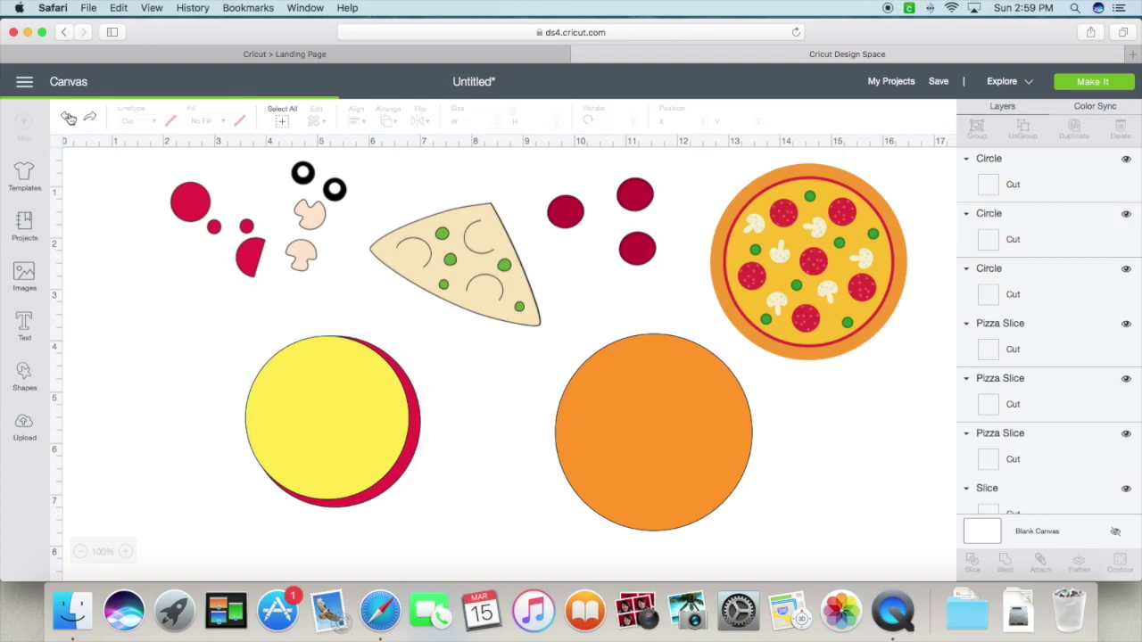
left_click(67, 116)
- Move the beige pizza slice up off its green layer, and slice the overlapping yellow and red circles
left_click_drag(434, 277, 432, 252)
left_click_drag(240, 335, 415, 512)
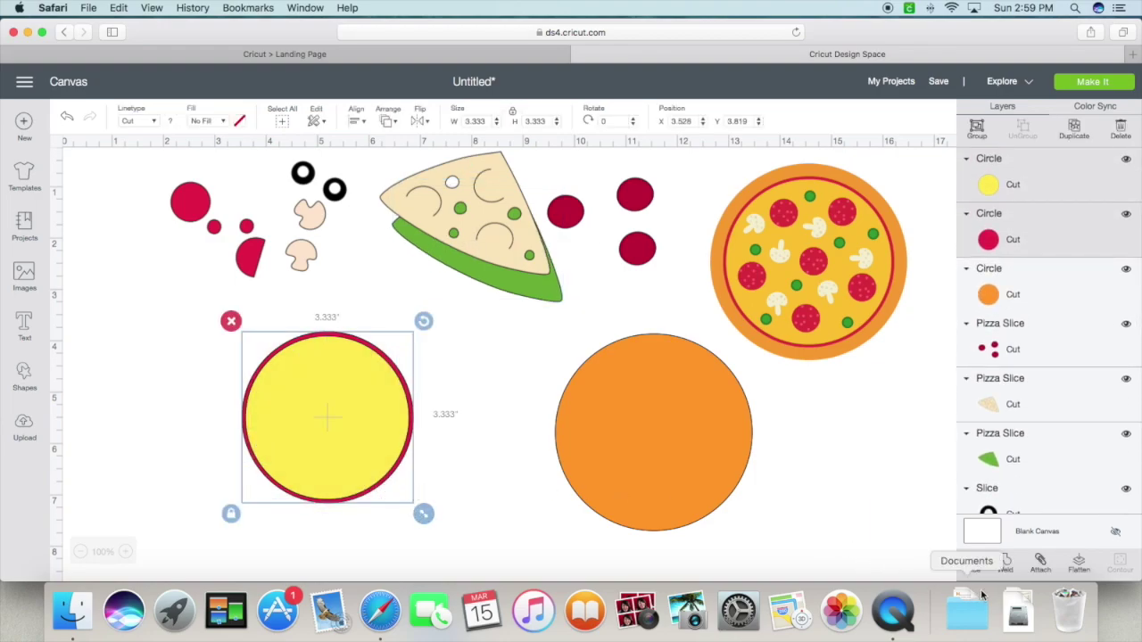
left_click(973, 563)
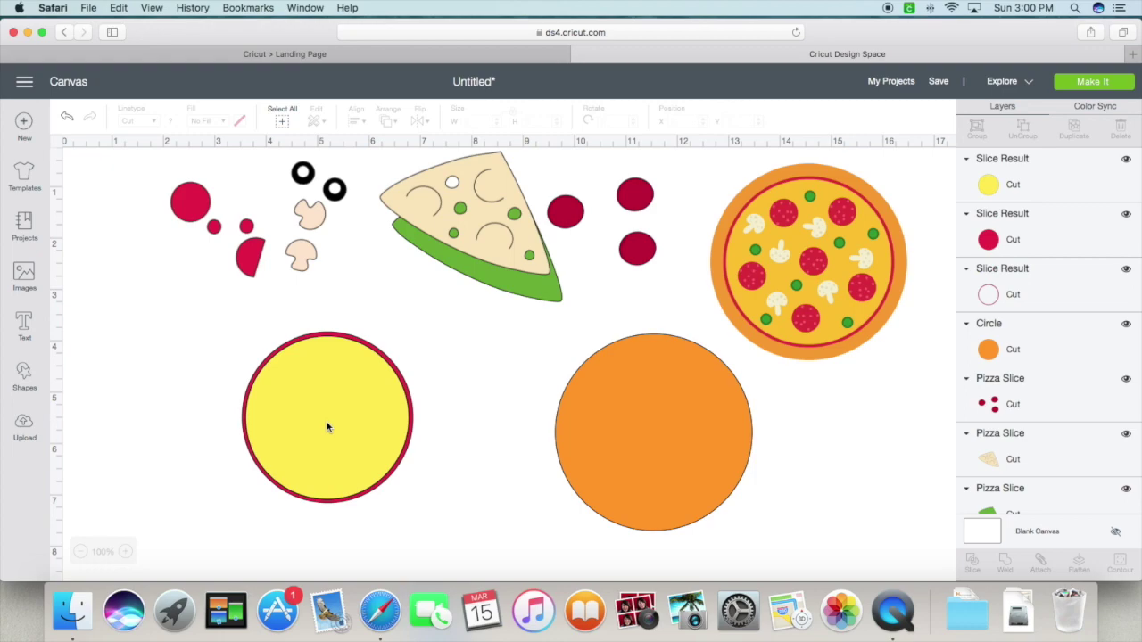
- Pull the sliced yellow and solid red circles away from the red ring and delete the solid red circle
left_click_drag(328, 427, 173, 428)
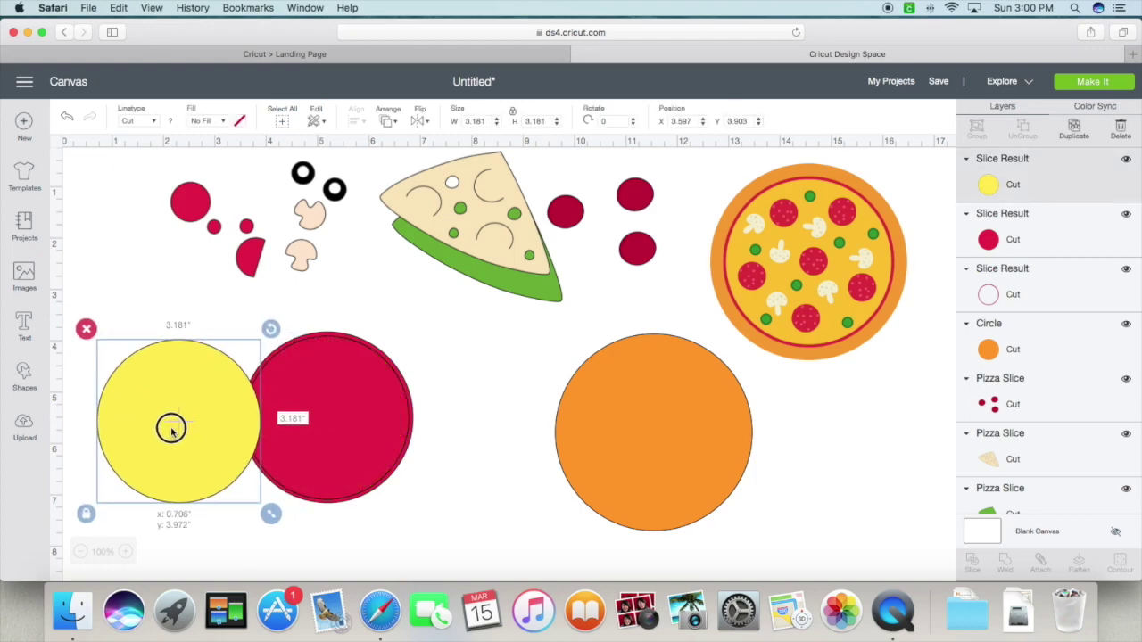
left_click_drag(336, 416, 512, 400)
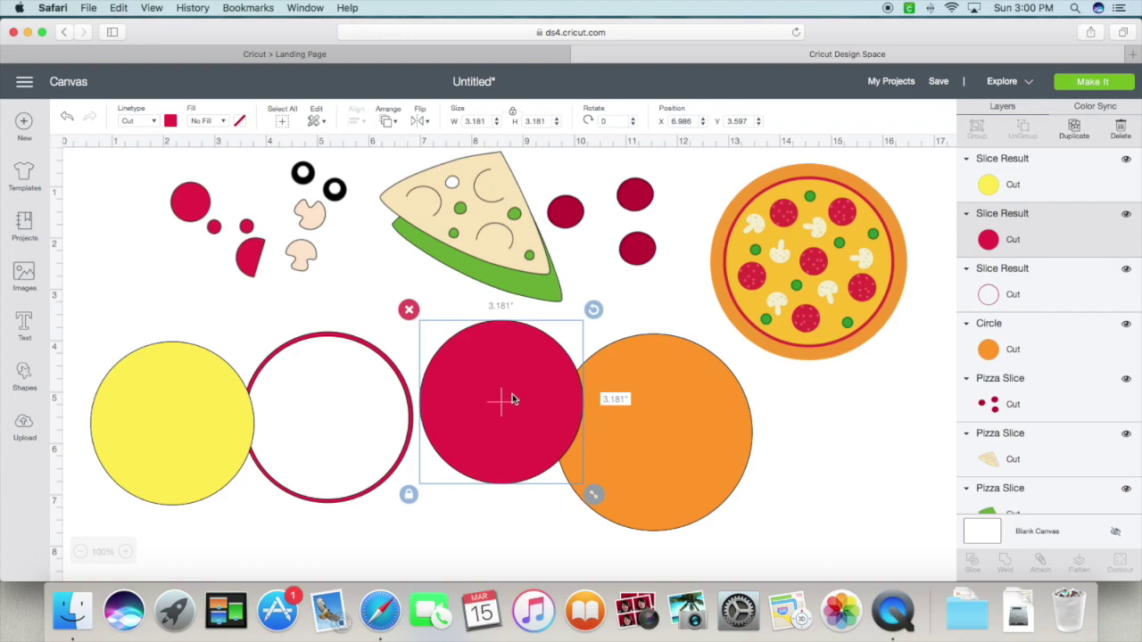
left_click(409, 309)
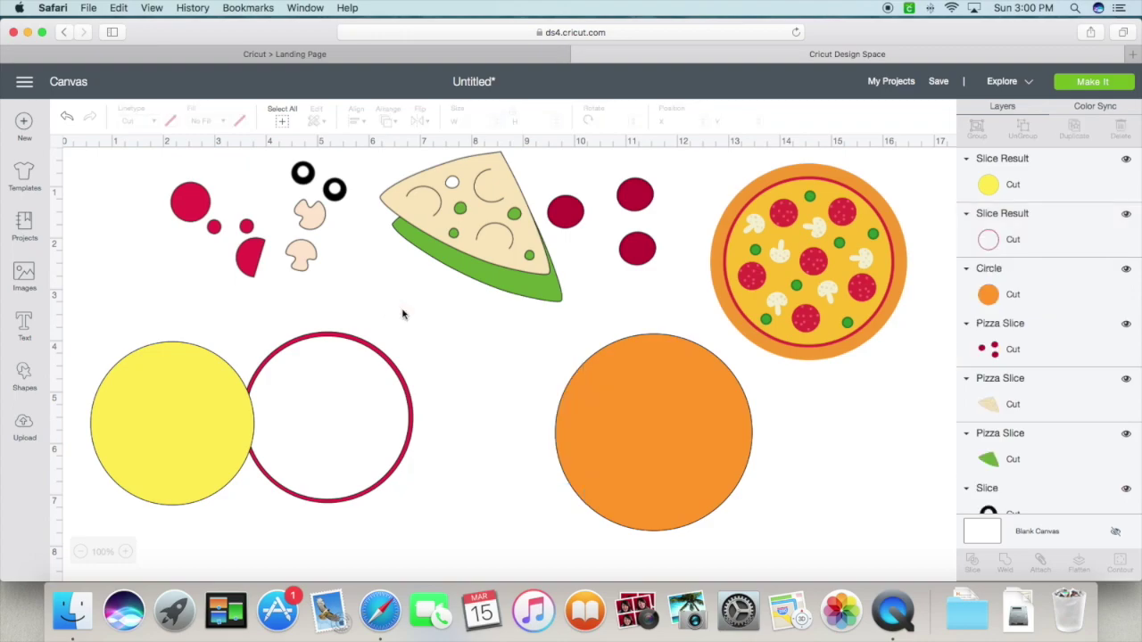
- Group the yellow circle inside the red ring and center the group on the orange circle
left_click_drag(161, 423, 339, 413)
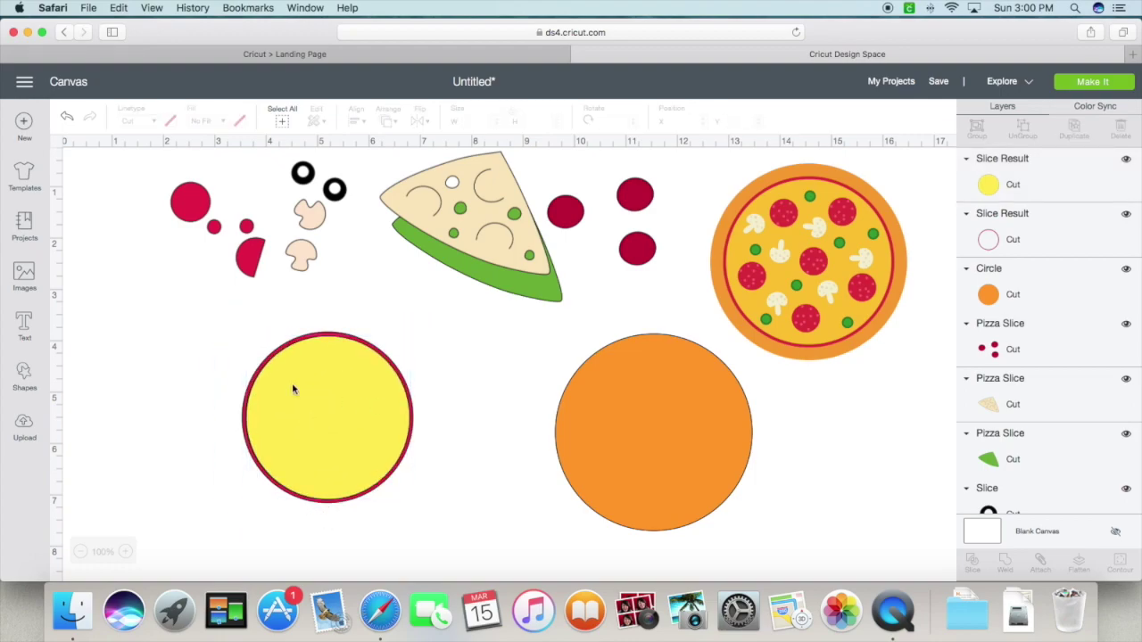
left_click_drag(241, 337, 422, 526)
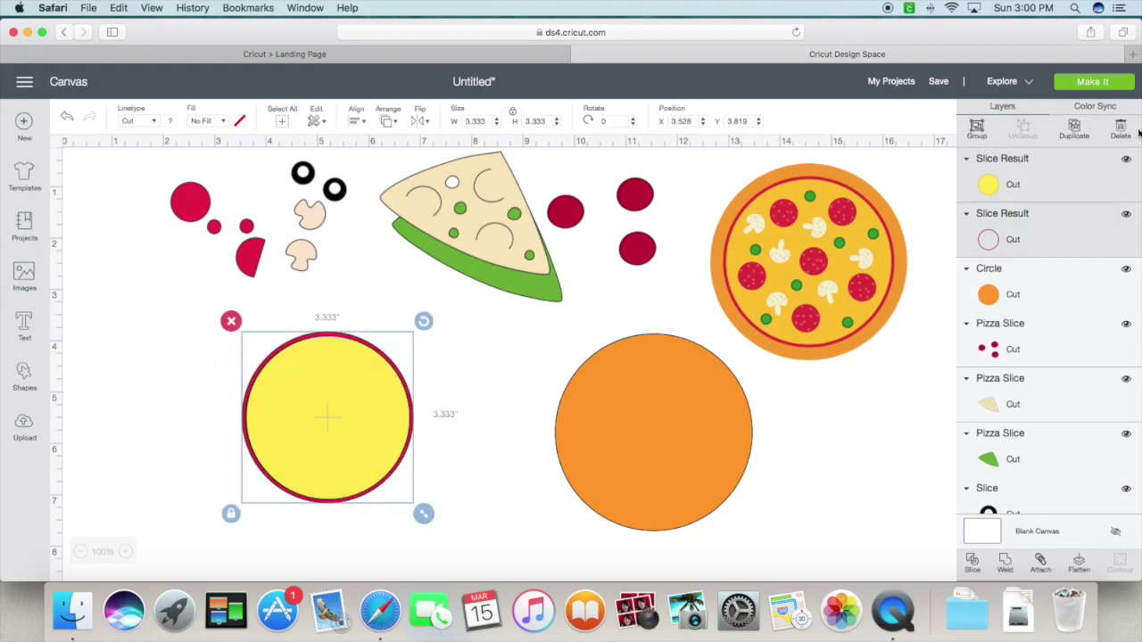
left_click(978, 131)
left_click_drag(365, 446, 692, 466)
left_click(858, 499)
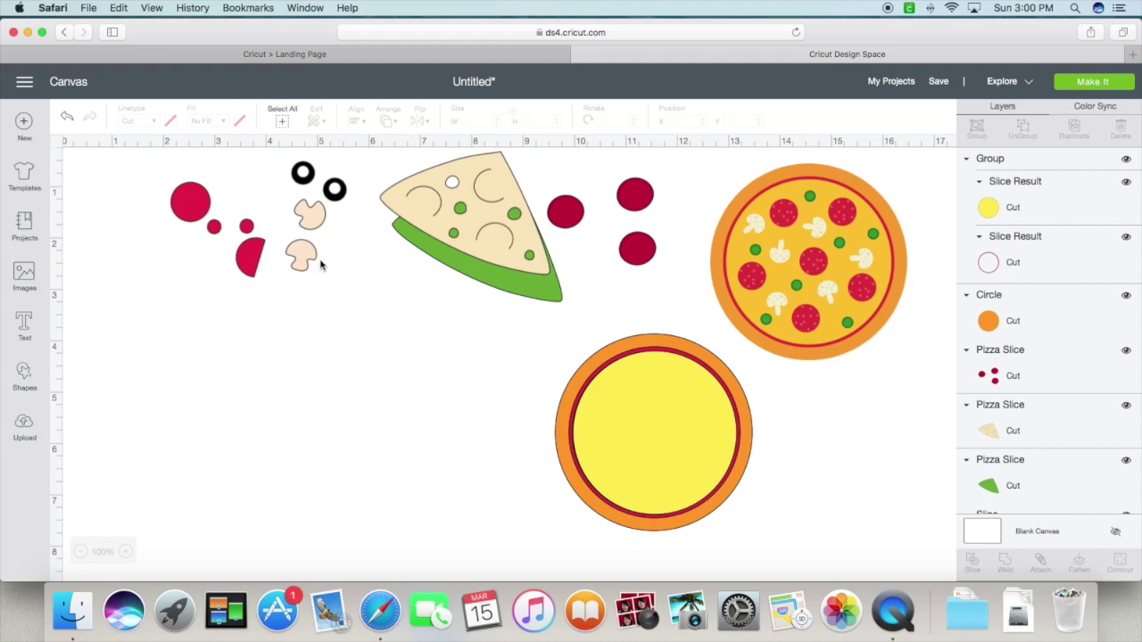
- Place one loose mushroom over the whole pizza's lower mushroom, and rotate the other to 61.35° in the empty area beside the orange circle
left_click_drag(305, 260, 778, 307)
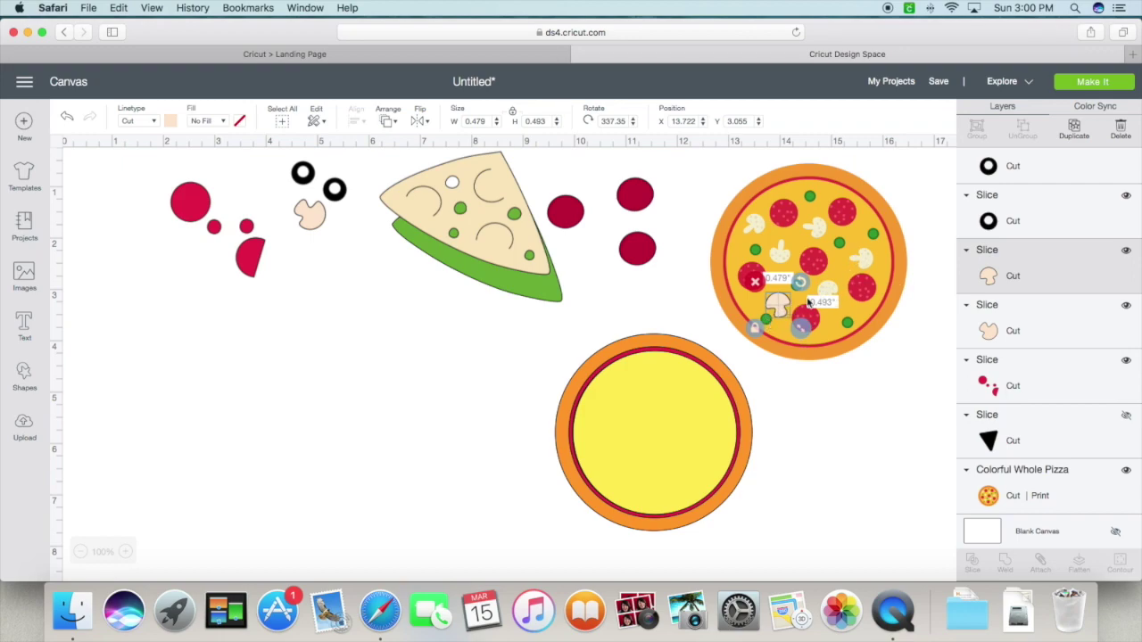
left_click_drag(329, 226, 728, 248)
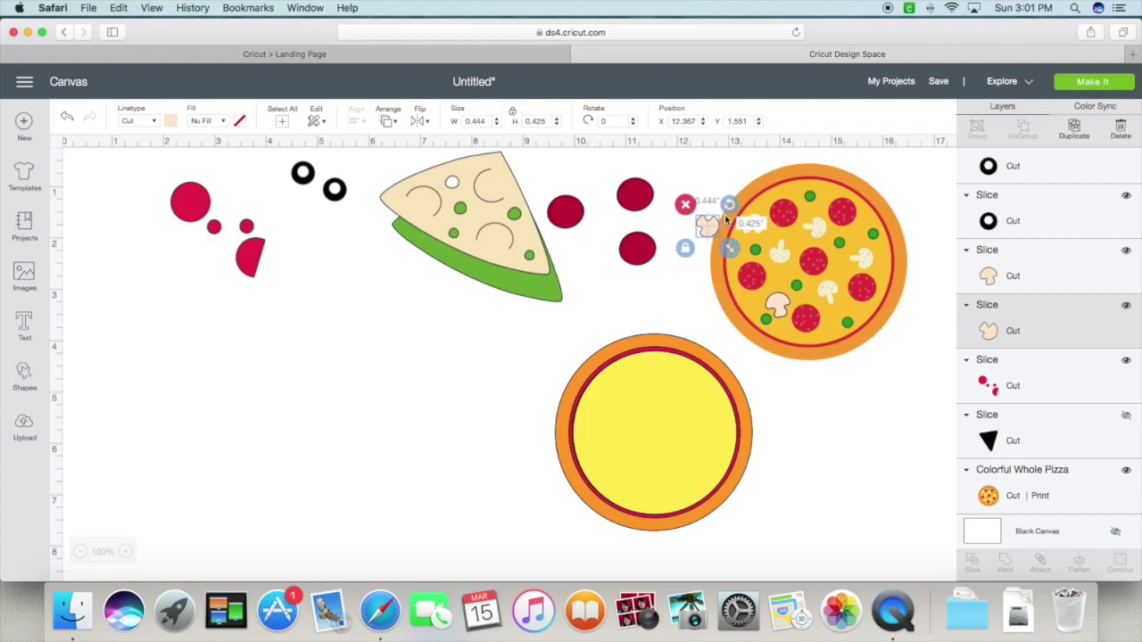
left_click_drag(727, 205, 416, 402)
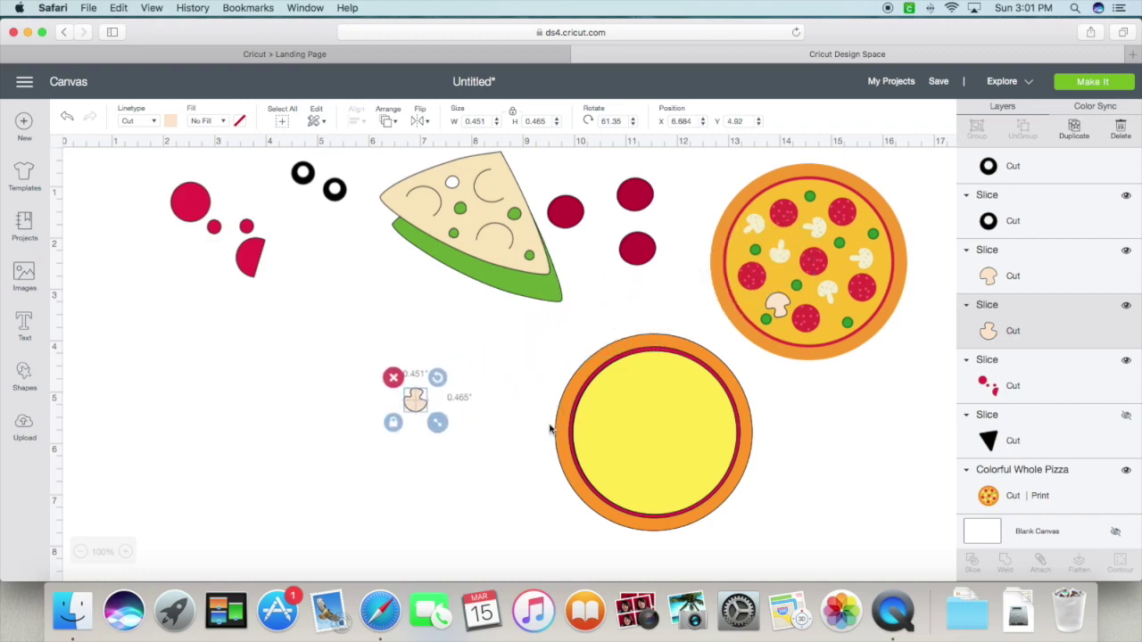
- Paste two copies of the rotated mushroom and spread them out between it and the orange circle
key("super+c")
key("super+v")
left_click_drag(436, 418, 472, 410)
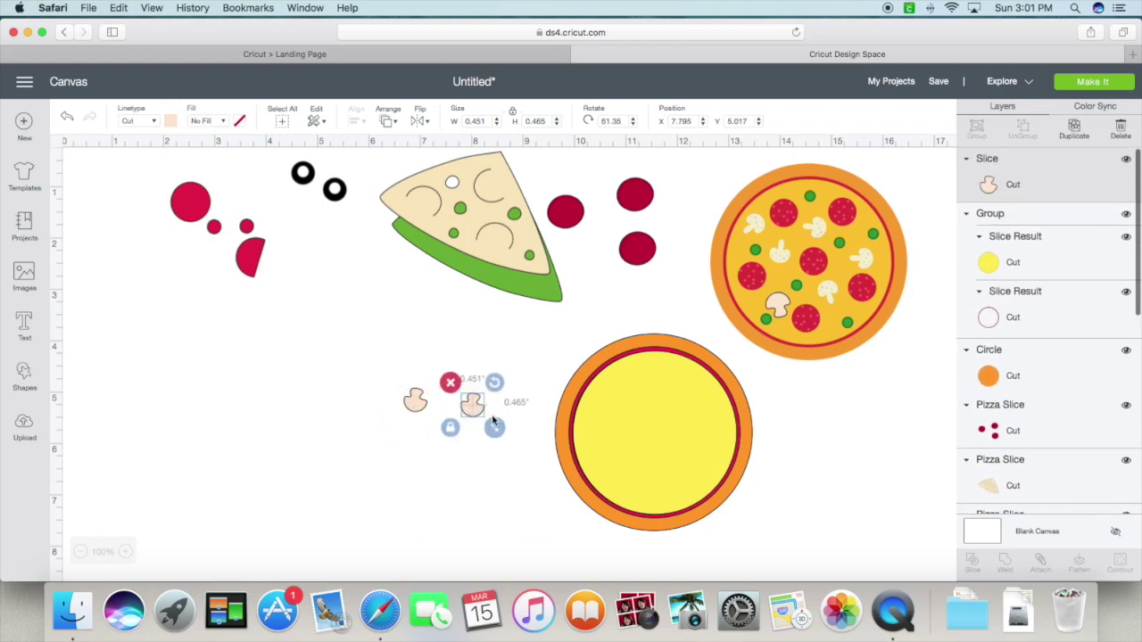
key("super+v")
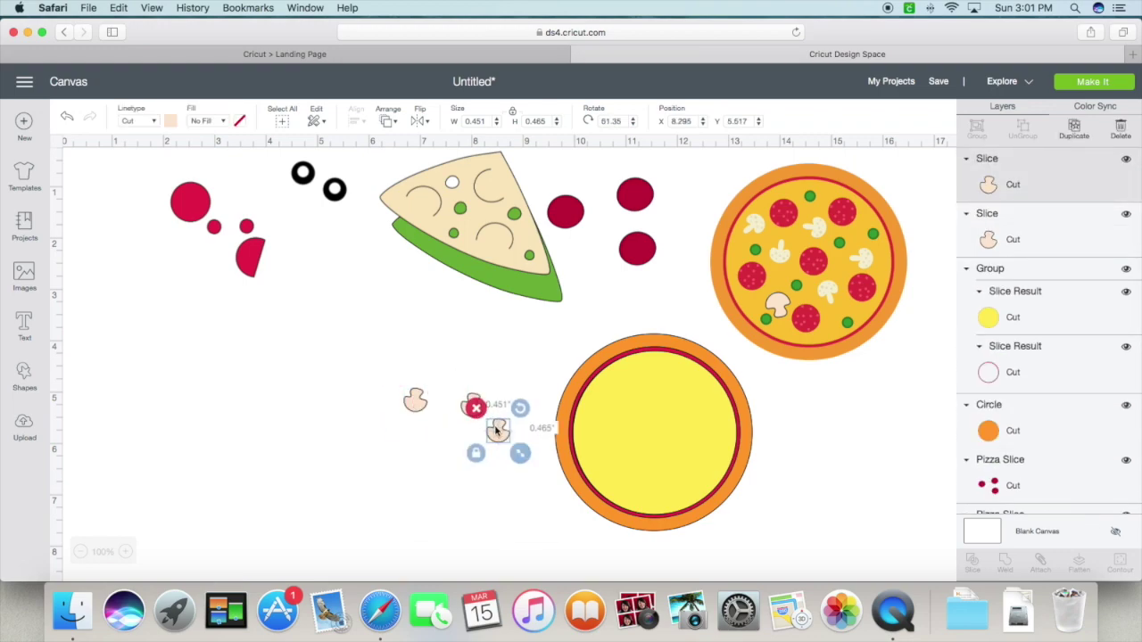
left_click_drag(500, 435, 509, 390)
- Set two copies of the whole-pizza mushroom beside the custom pizza, and bring the original to the front on the yellow circle's lower part
left_click(780, 305)
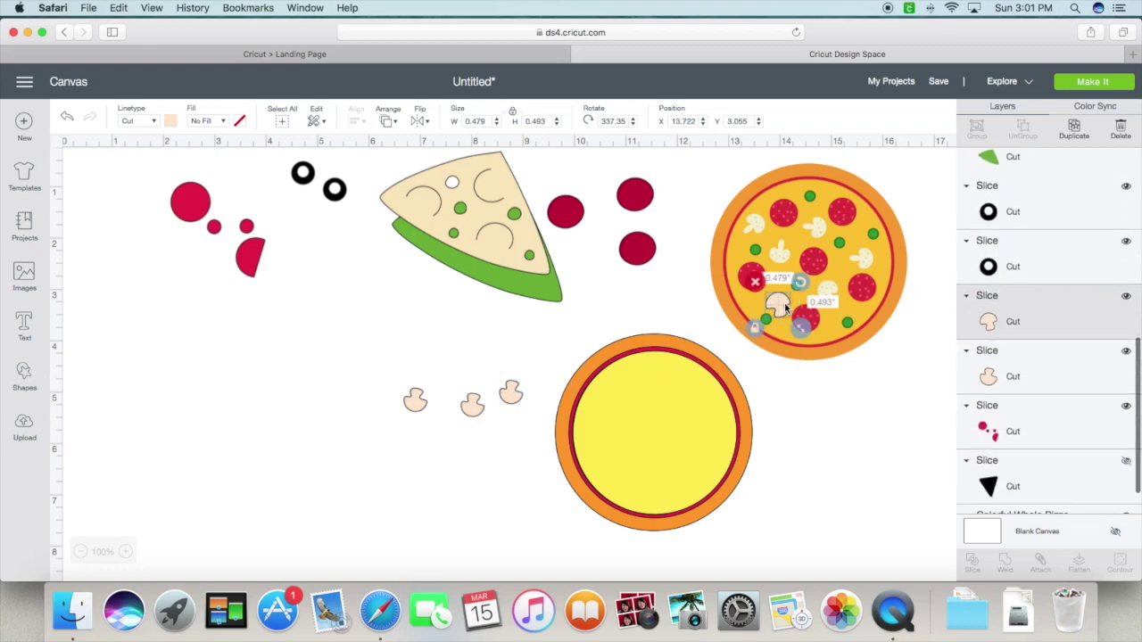
left_click_drag(780, 311, 881, 452)
left_click_drag(773, 312, 630, 483)
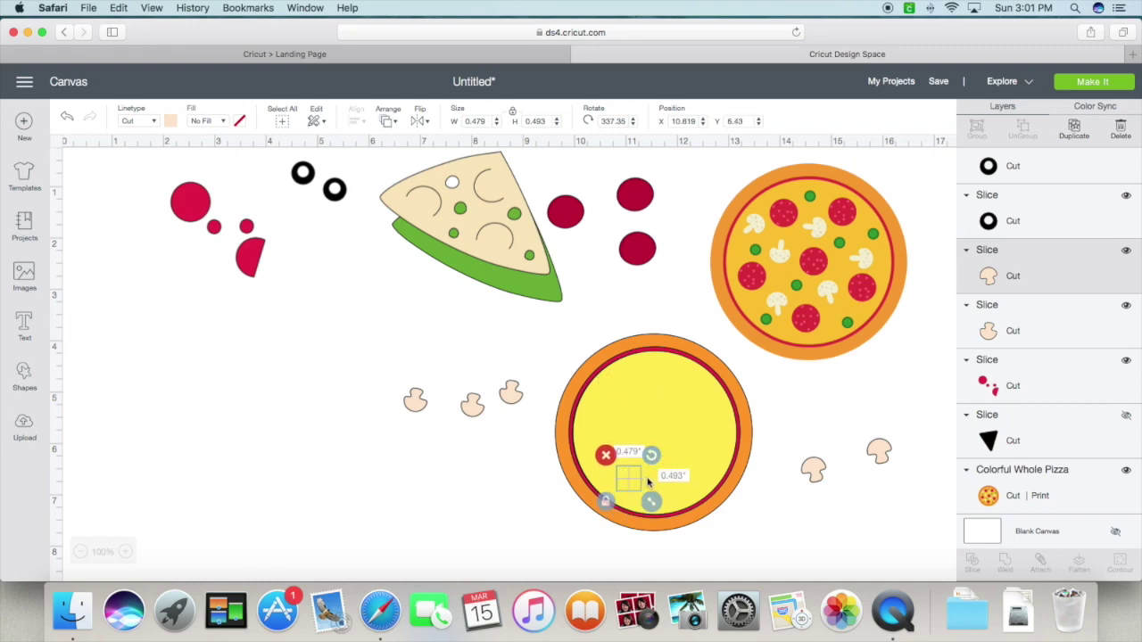
left_click(389, 121)
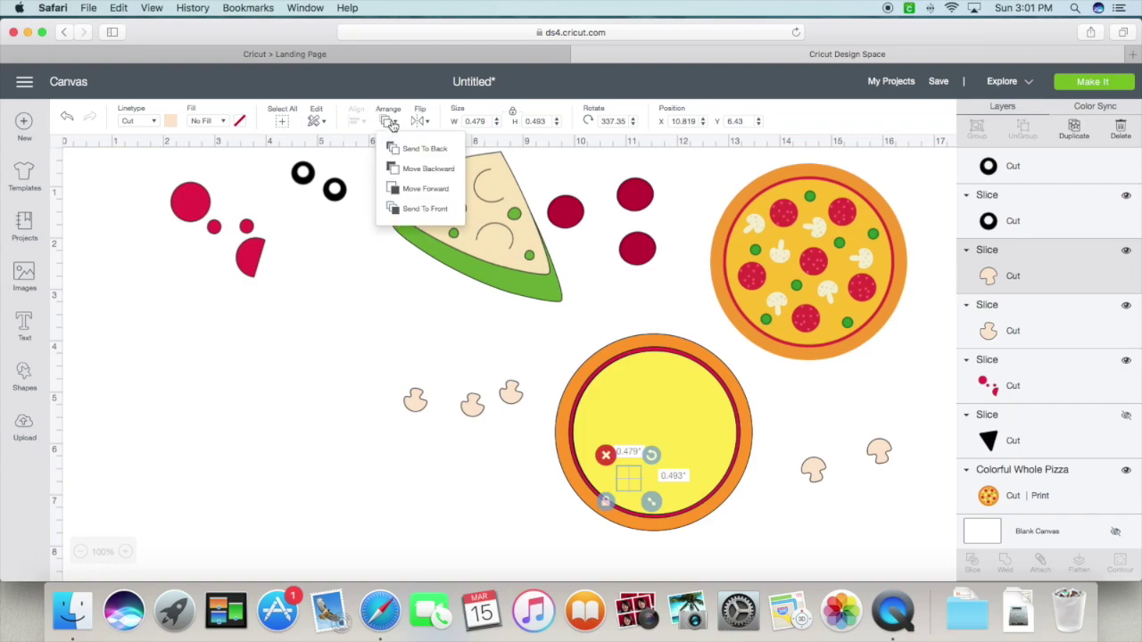
left_click(399, 211)
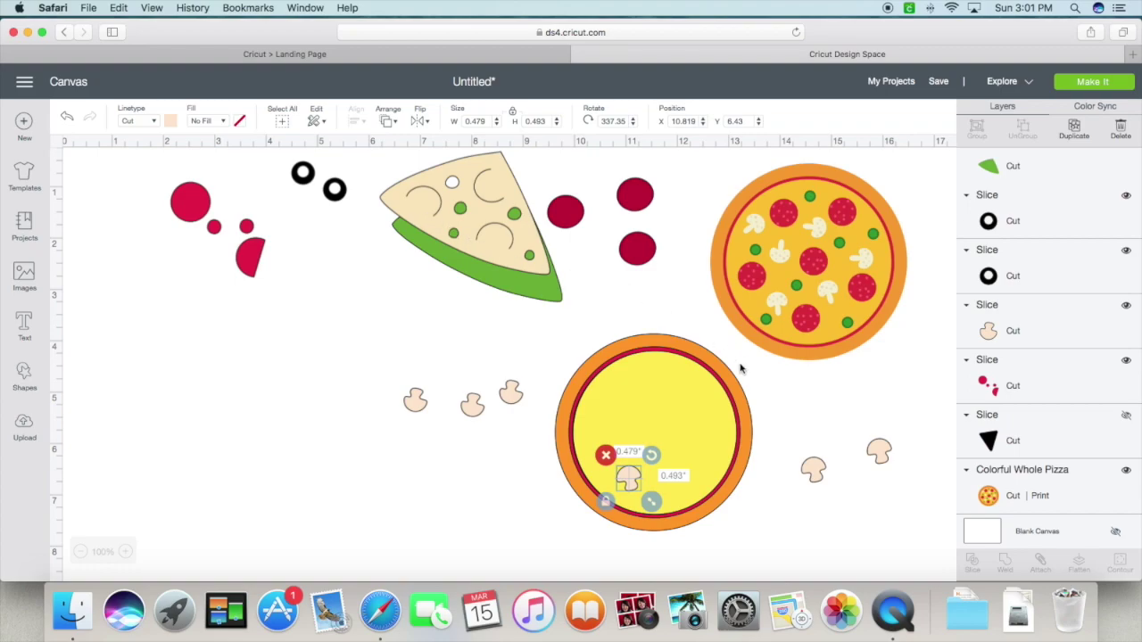
- Place the two mushroom copies on the yellow circle's lower half, rotating the second one to 96.31°
left_click_drag(814, 470, 676, 461)
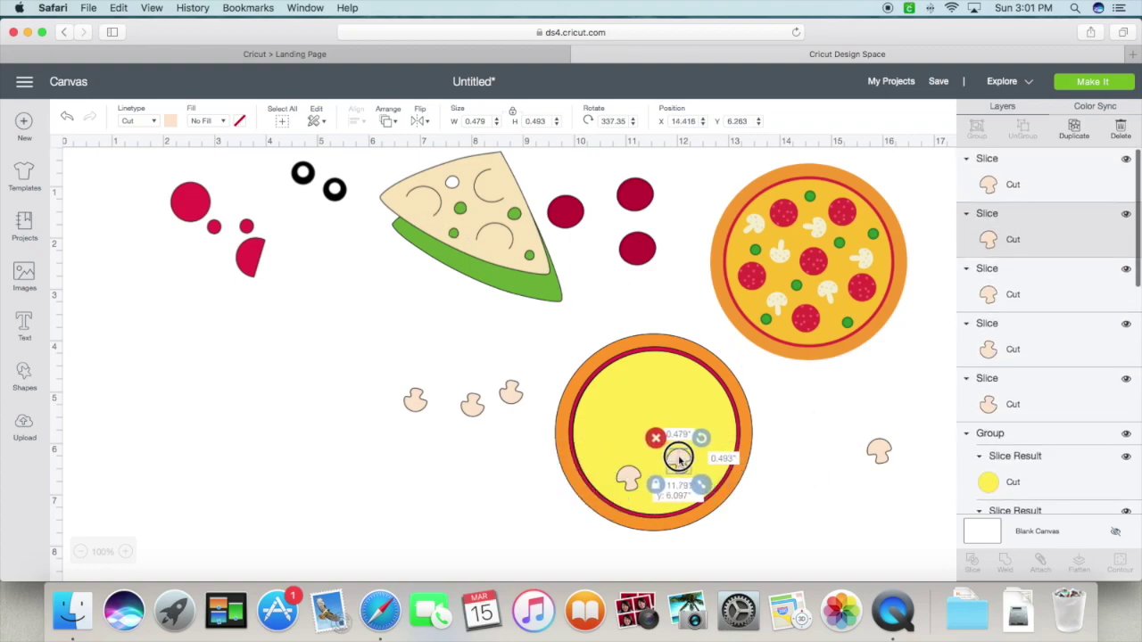
left_click(879, 453)
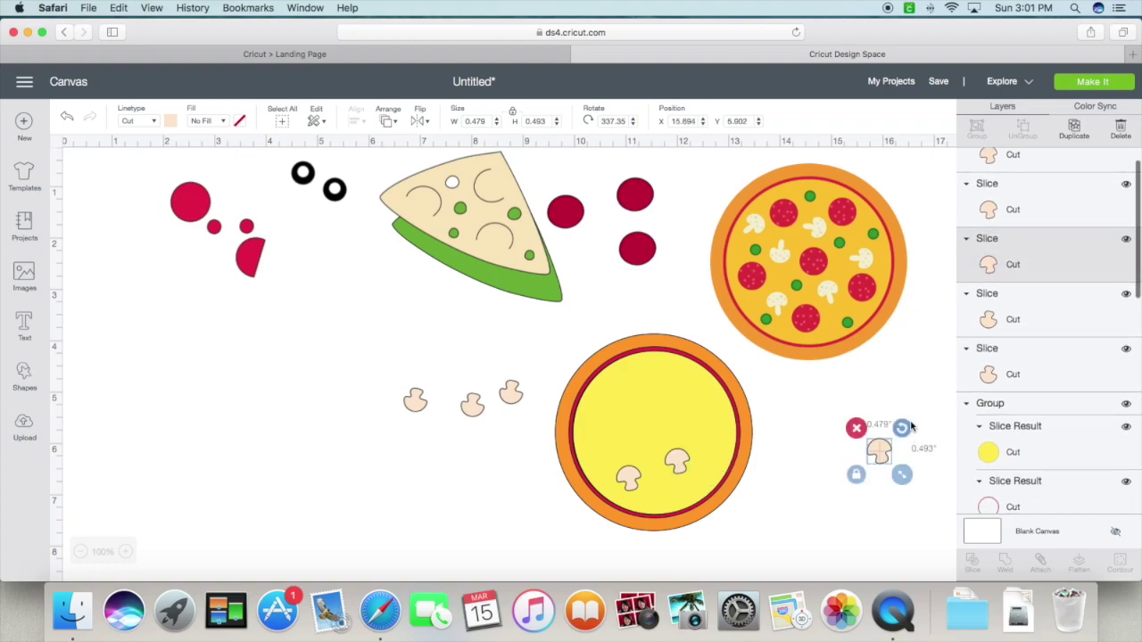
left_click_drag(890, 491, 701, 426)
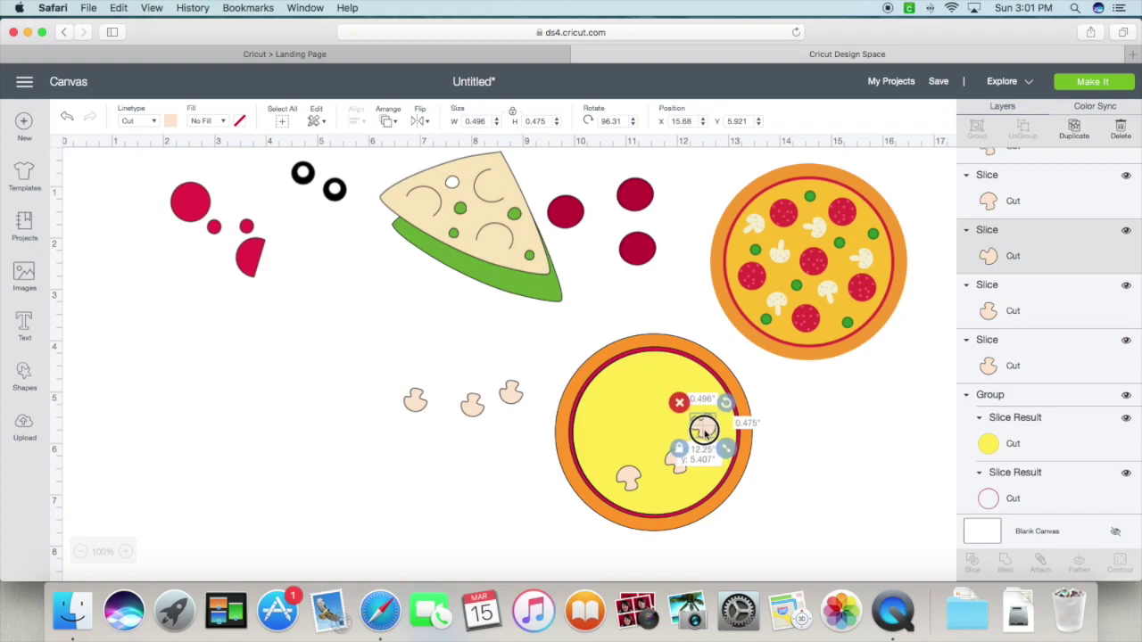
- Move two more loose mushrooms onto the yellow circle, one above its middle and one just left of its middle
left_click(675, 465)
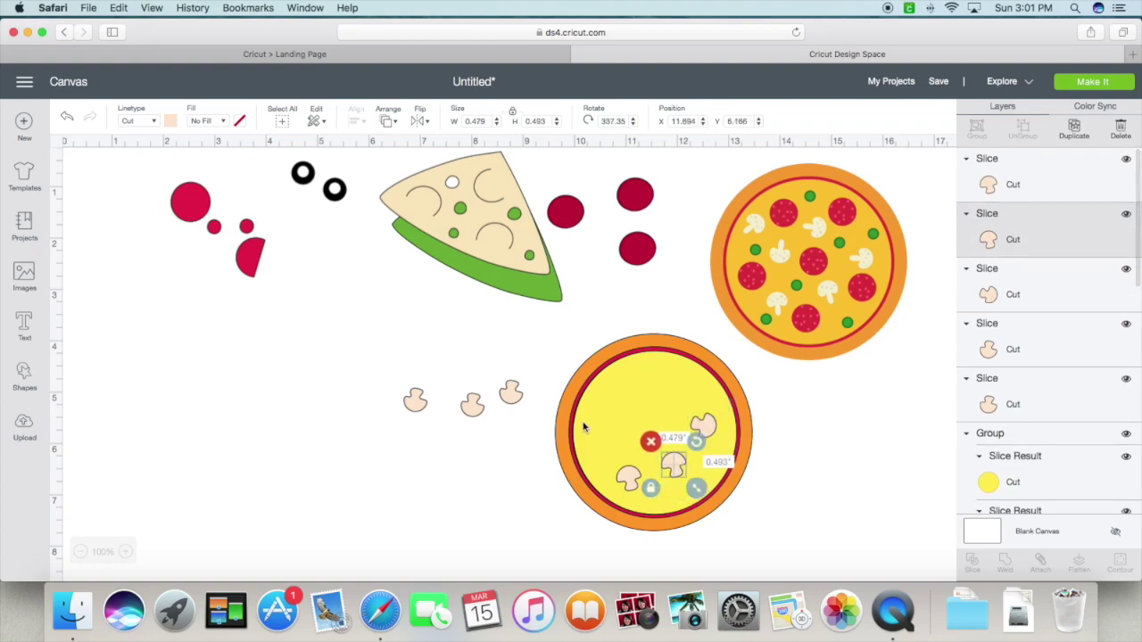
left_click(510, 393)
left_click_drag(532, 368, 643, 412)
left_click_drag(474, 412, 625, 428)
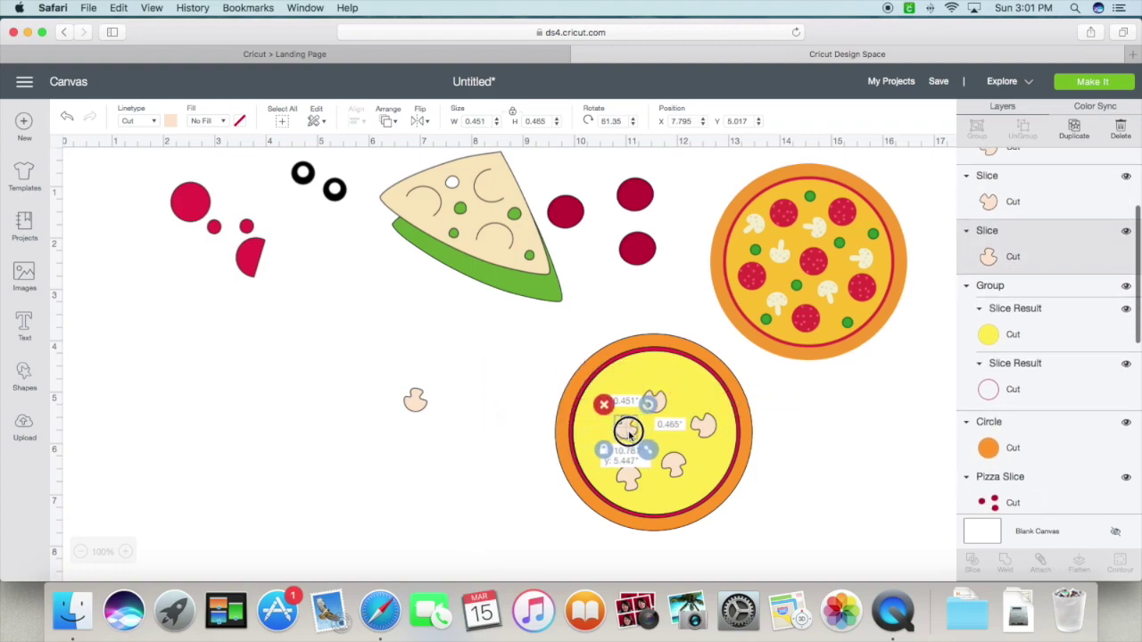
left_click(665, 398)
- Rotate the last loose mushroom to 288.11°, place it on the yellow circle's upper-left part and bring it to the front
left_click_drag(414, 399, 495, 388)
left_click_drag(423, 388, 606, 400)
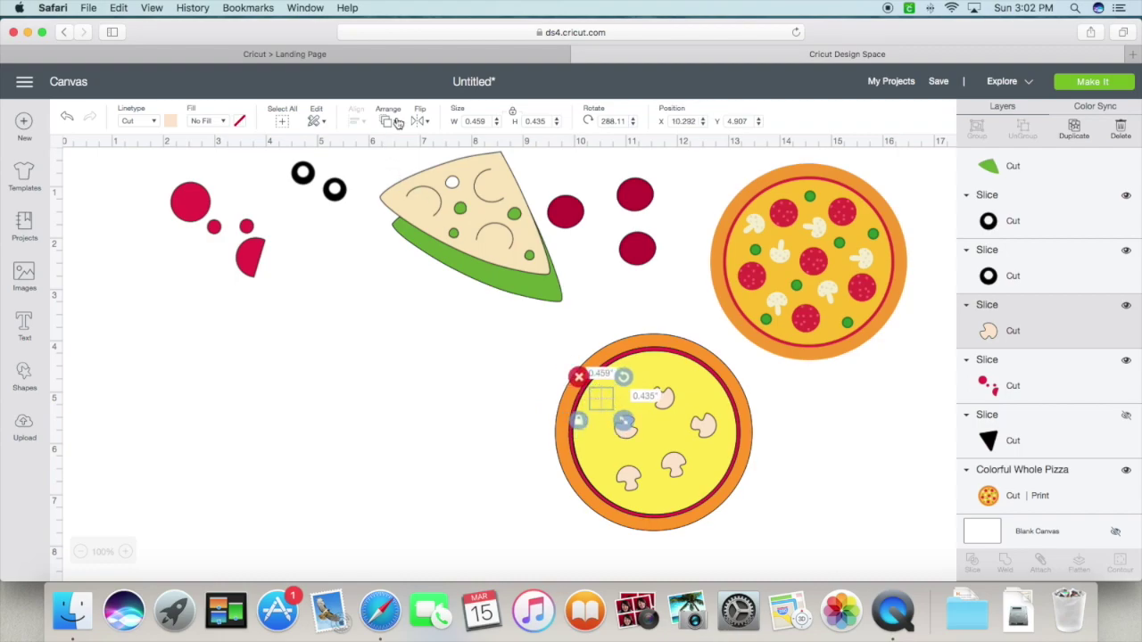
left_click(389, 125)
left_click(395, 206)
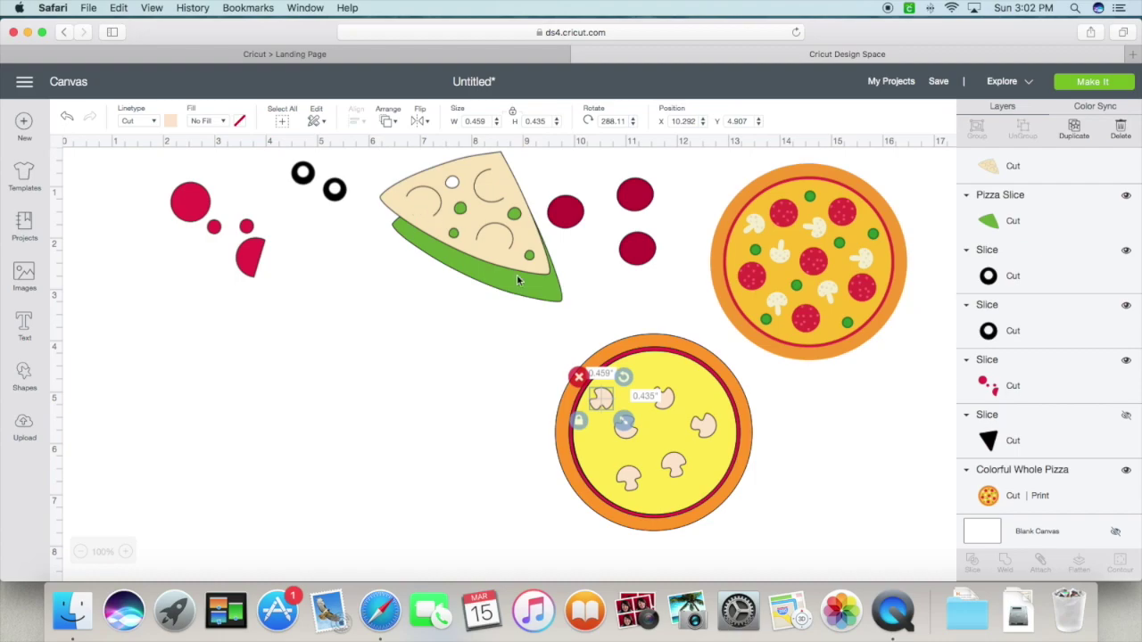
left_click(854, 415)
left_click_drag(606, 399, 612, 398)
- Move the two black olive rings to opposite sides of the custom pizza and duplicate the one on its left
left_click_drag(334, 189, 797, 423)
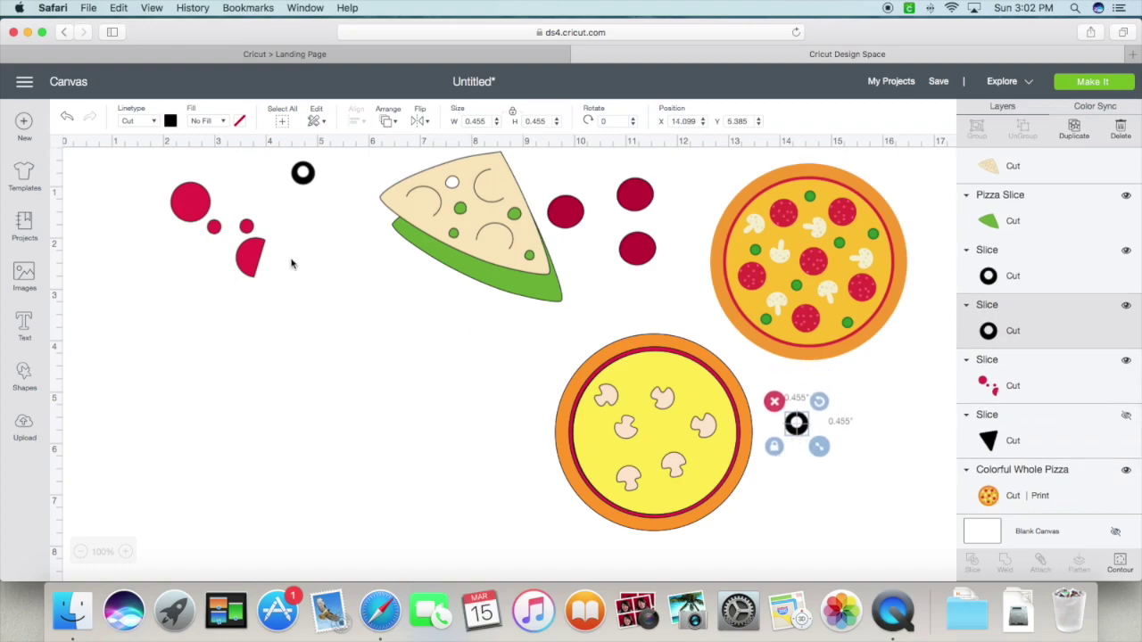
left_click_drag(304, 176, 501, 510)
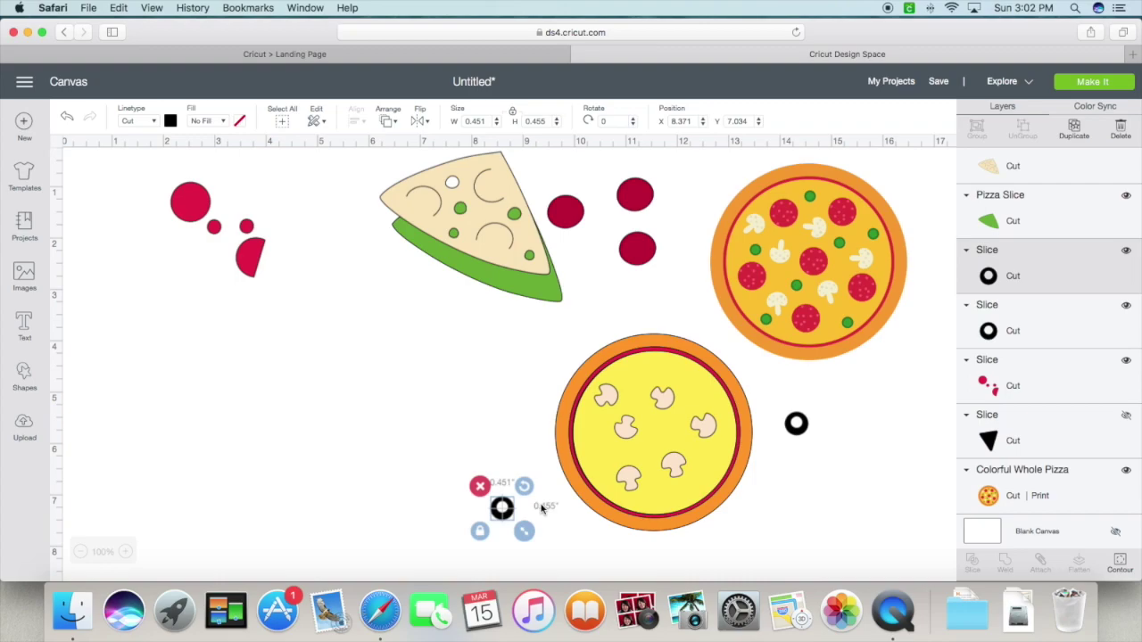
key("super+d")
left_click_drag(524, 527, 514, 454)
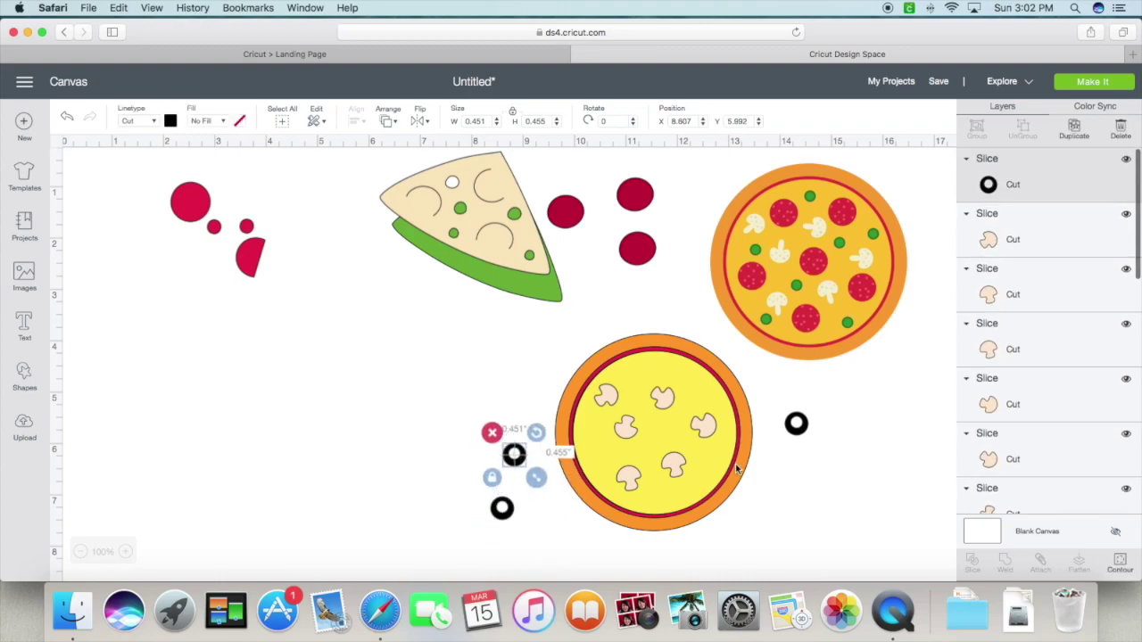
- Duplicate the olive ring right of the custom pizza, place both on the yellow circle's right half and bring the original to the front
left_click(796, 423)
key("super+d")
left_click_drag(821, 446, 711, 467)
left_click(695, 390)
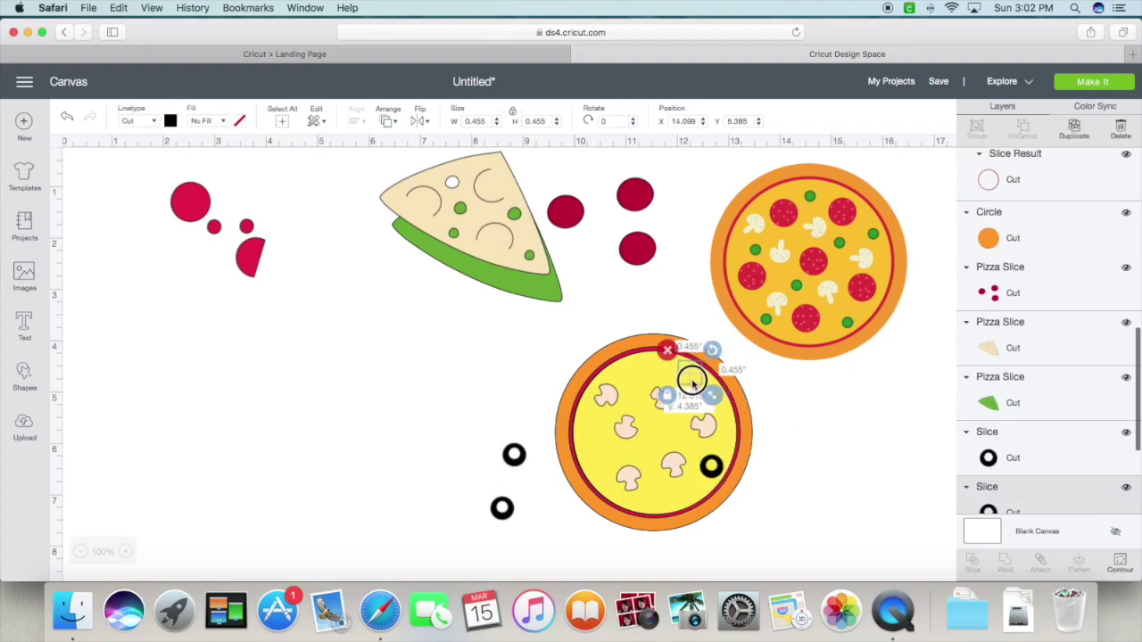
left_click(386, 125)
left_click(396, 210)
- Place the other two olive rings at the yellow circle's left and upper edges, bringing the original ring to the front
left_click_drag(515, 454, 593, 440)
left_click_drag(502, 508, 640, 374)
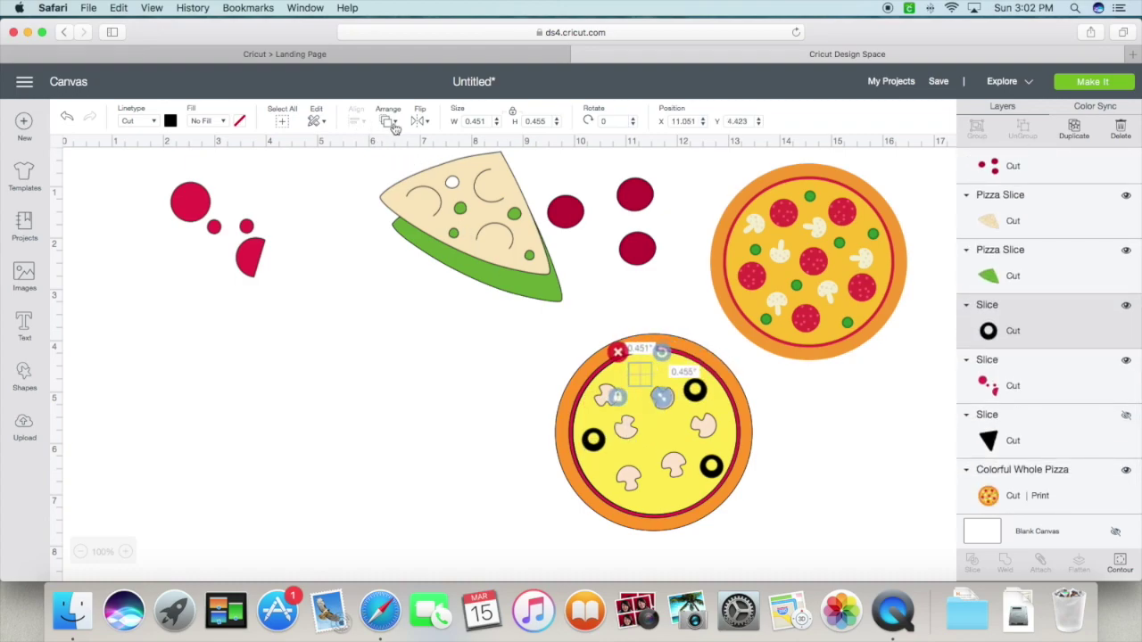
left_click(392, 125)
left_click(416, 211)
- Delete the set of three dark red circles and move the bright red pepperoni set below the pizza slice, beside the custom pizza
left_click_drag(673, 264, 883, 456)
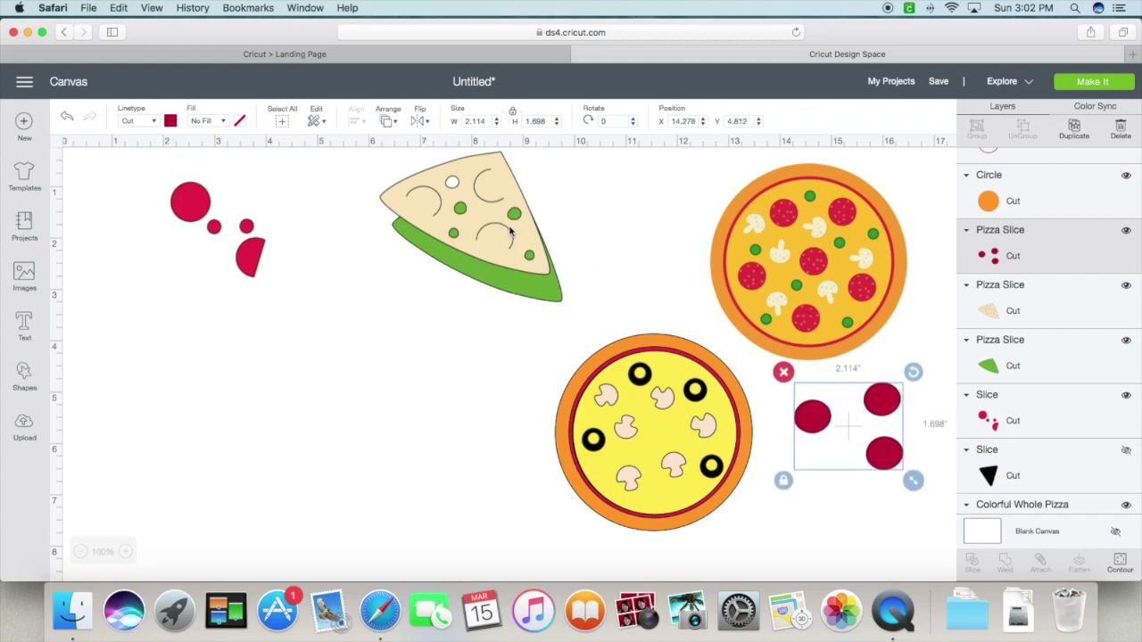
left_click_drag(254, 254, 441, 371)
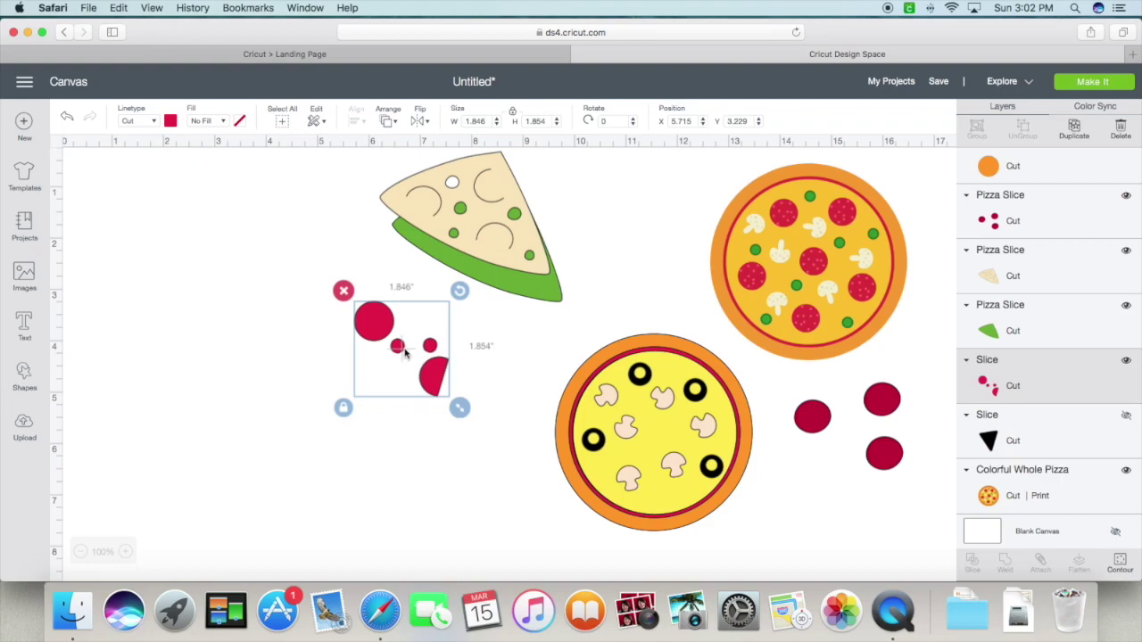
scroll(517, 357, "right", 2)
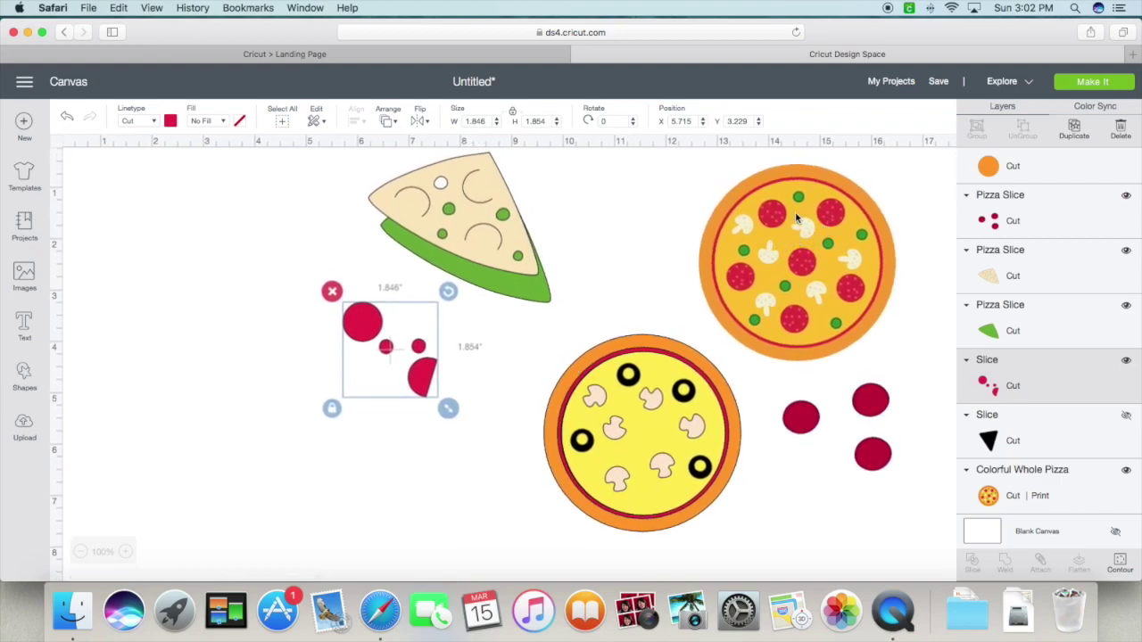
scroll(798, 413, "down", 1)
left_click(803, 412)
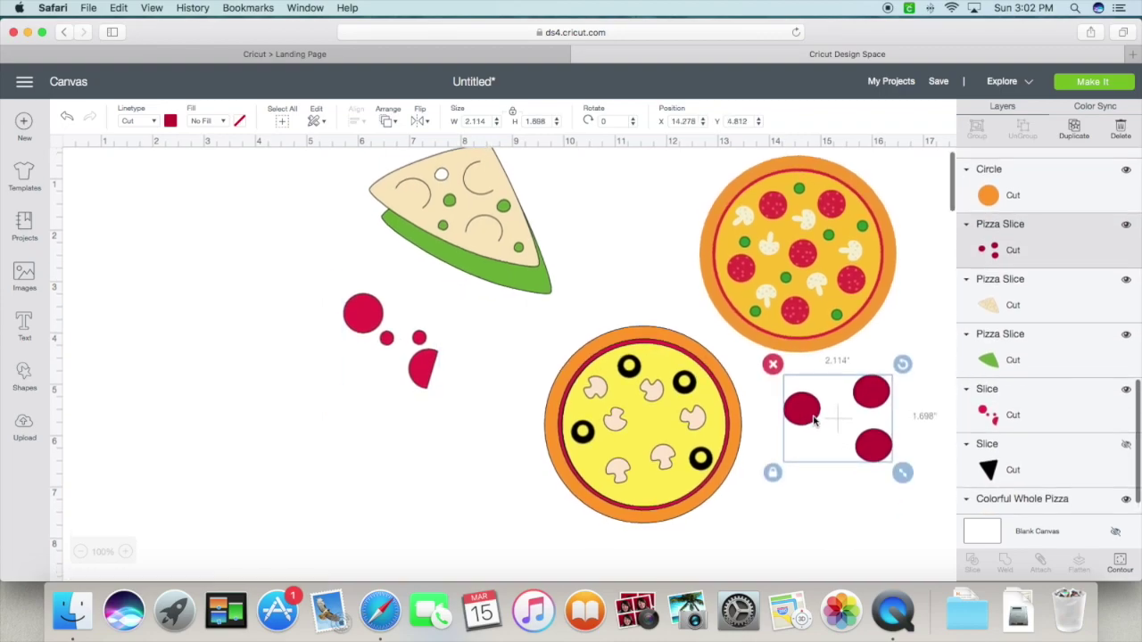
scroll(772, 361, "down", 1)
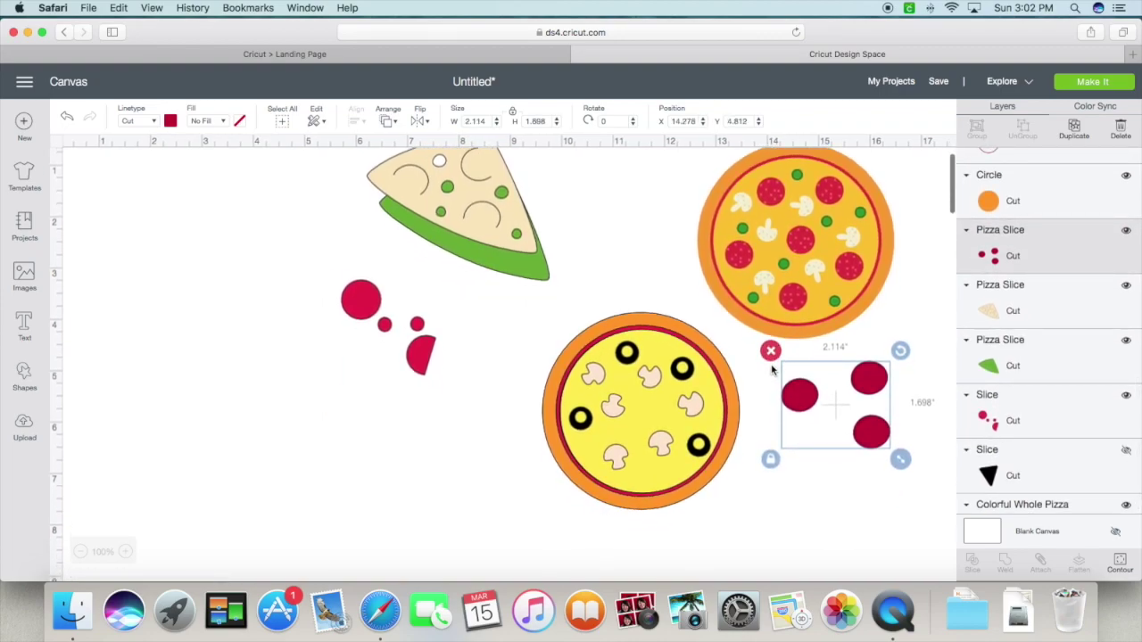
left_click(772, 354)
left_click(427, 367)
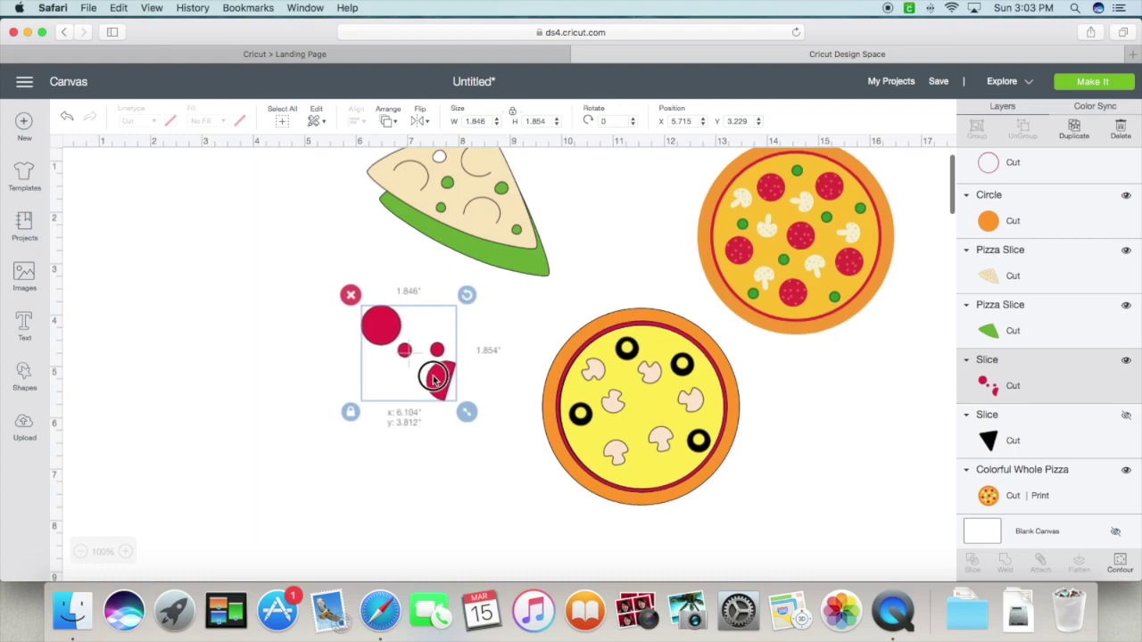
- Use Contour to hide the partial circle in the bright red pepperoni set
scroll(434, 382, "left", 2)
scroll(88, 404, "up", 2)
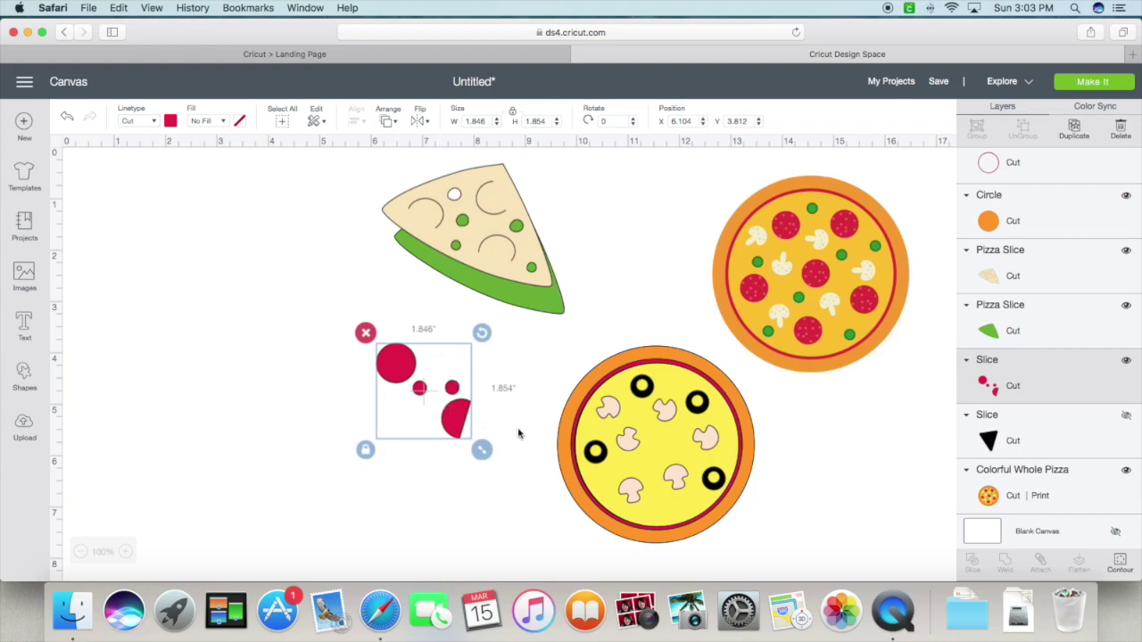
left_click(1119, 563)
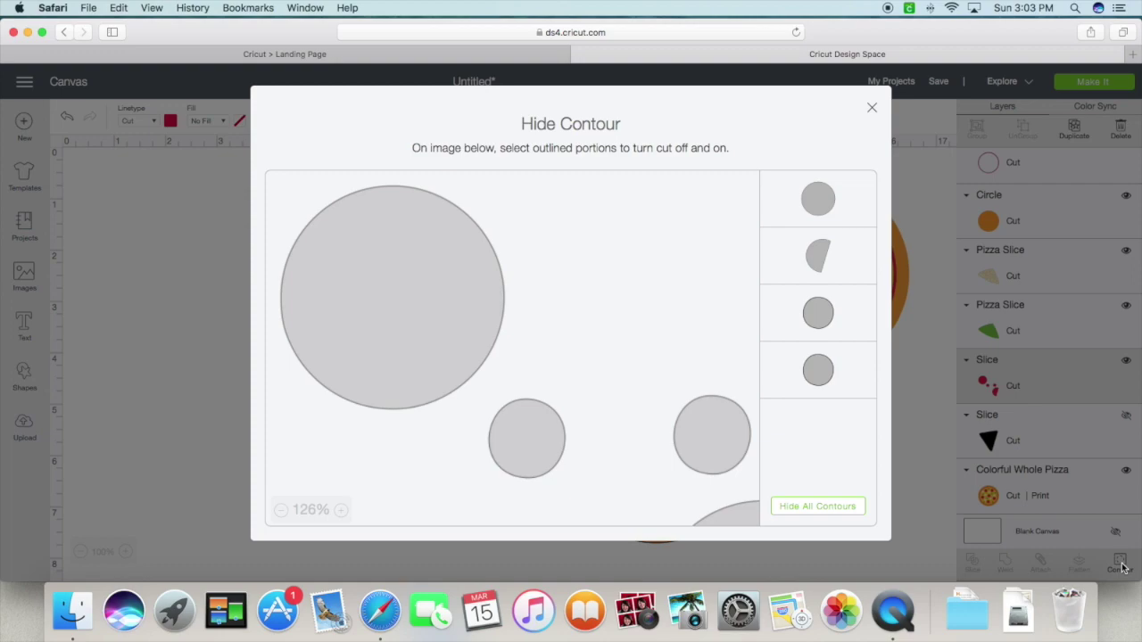
scroll(711, 505, "down", 5)
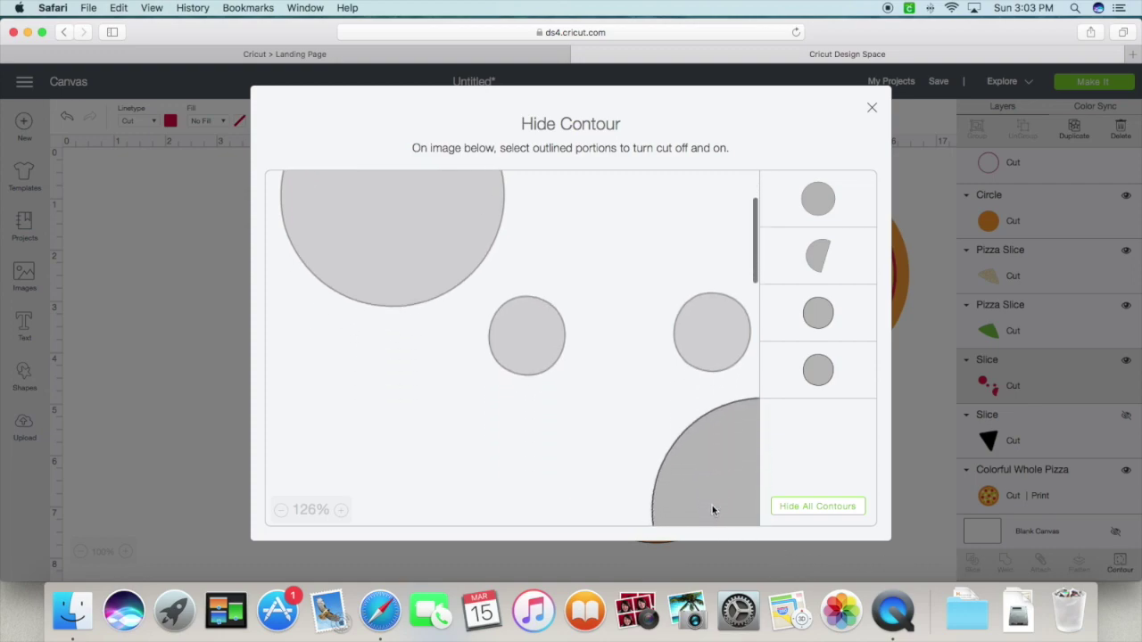
scroll(711, 505, "right", 3)
scroll(689, 499, "down", 3)
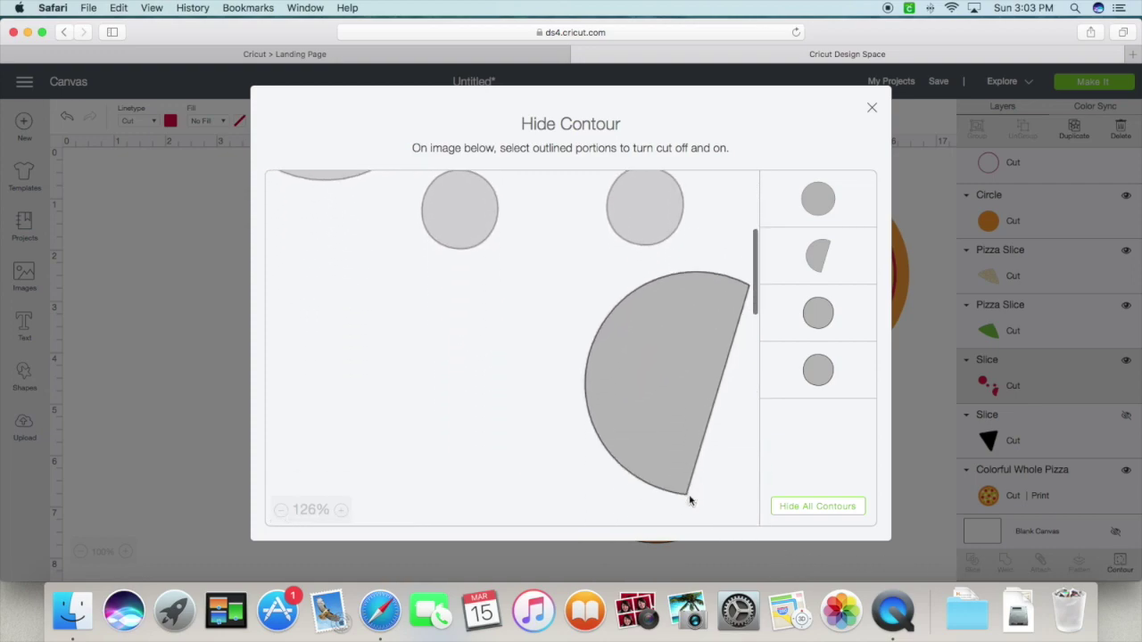
left_click(658, 401)
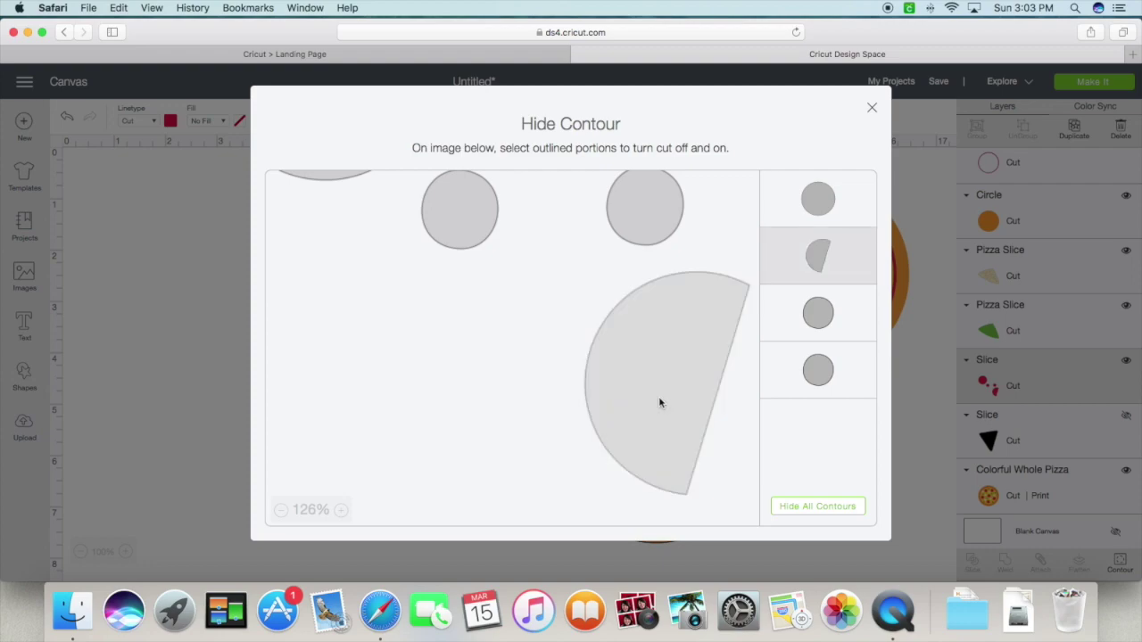
left_click(656, 406)
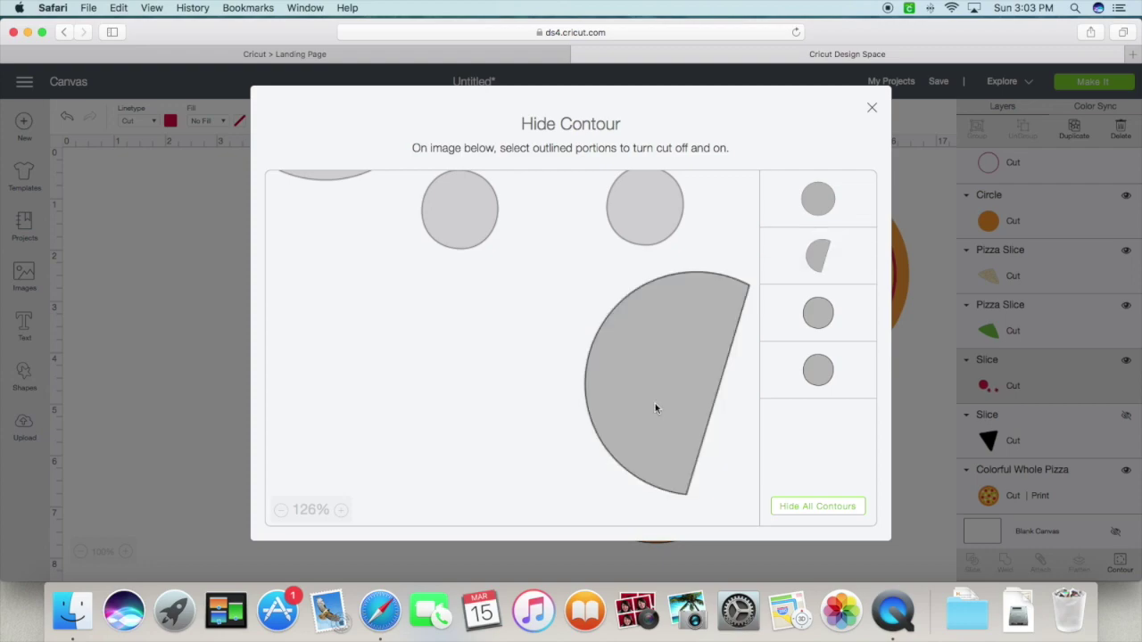
left_click(826, 257)
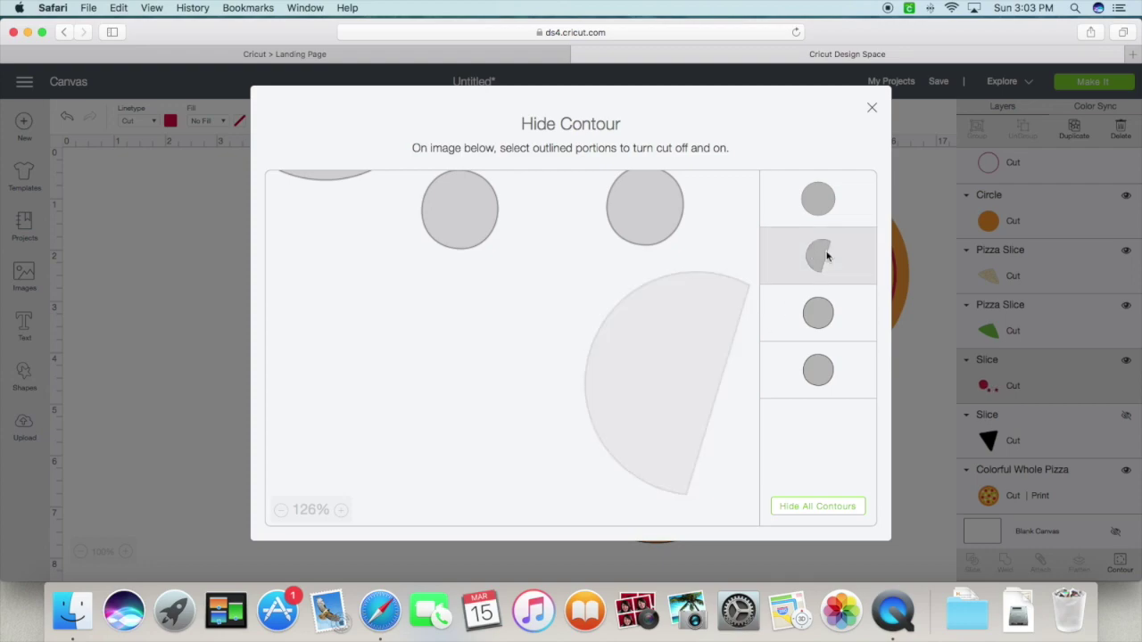
left_click(177, 367)
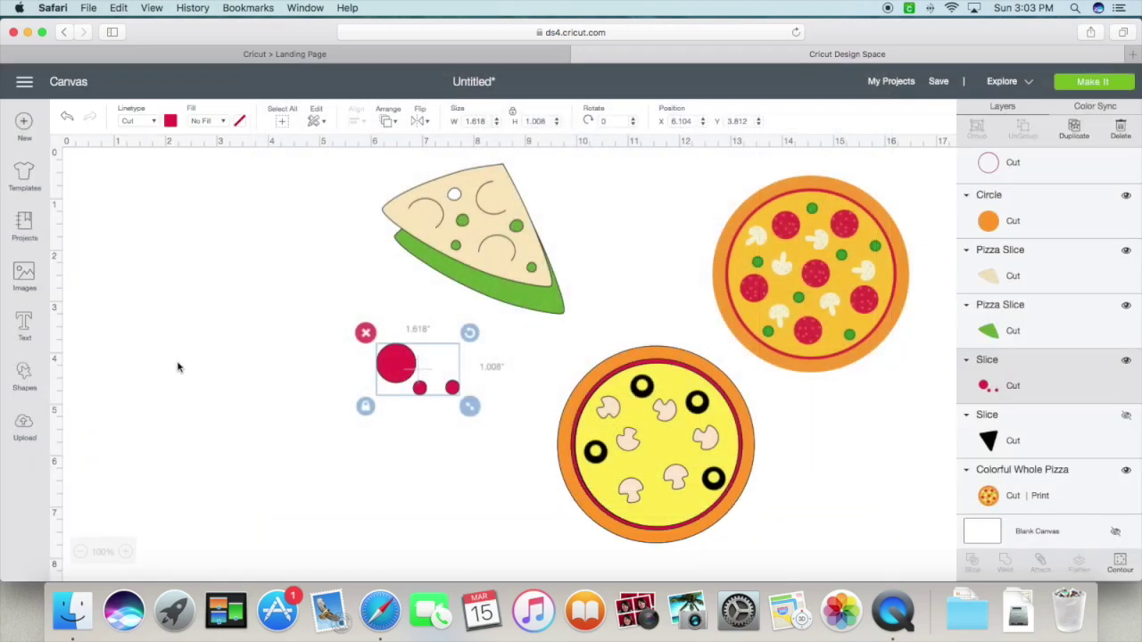
- Paste a copy of the red pepperoni set above the original and hide the copy's large circle with Contour
left_click_drag(395, 368, 412, 381)
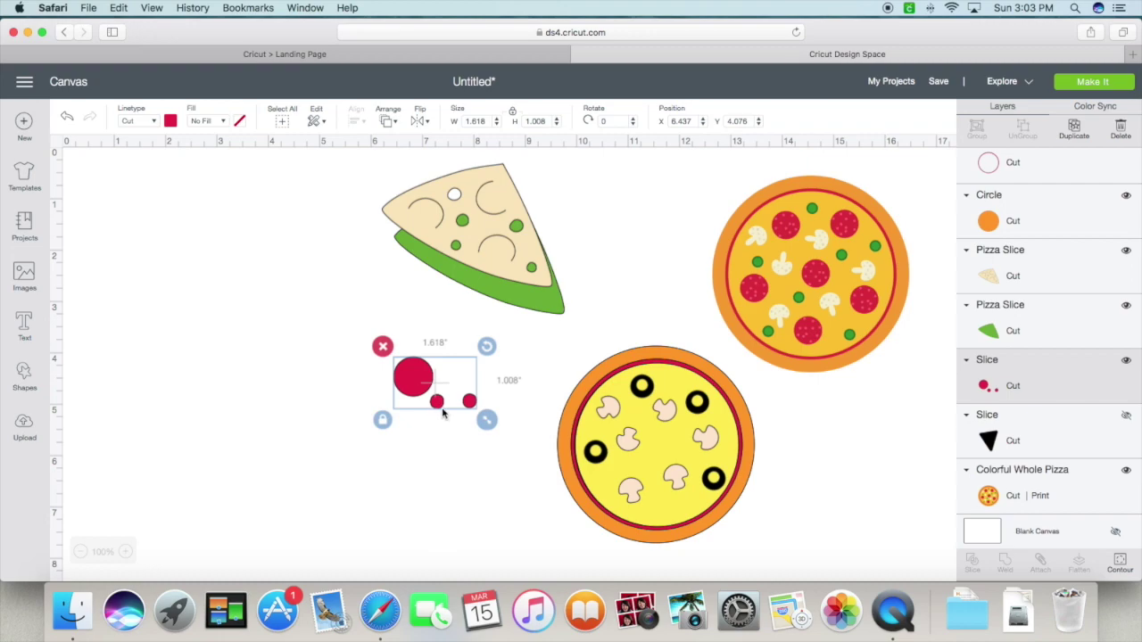
key("super+v")
left_click_drag(439, 392, 419, 321)
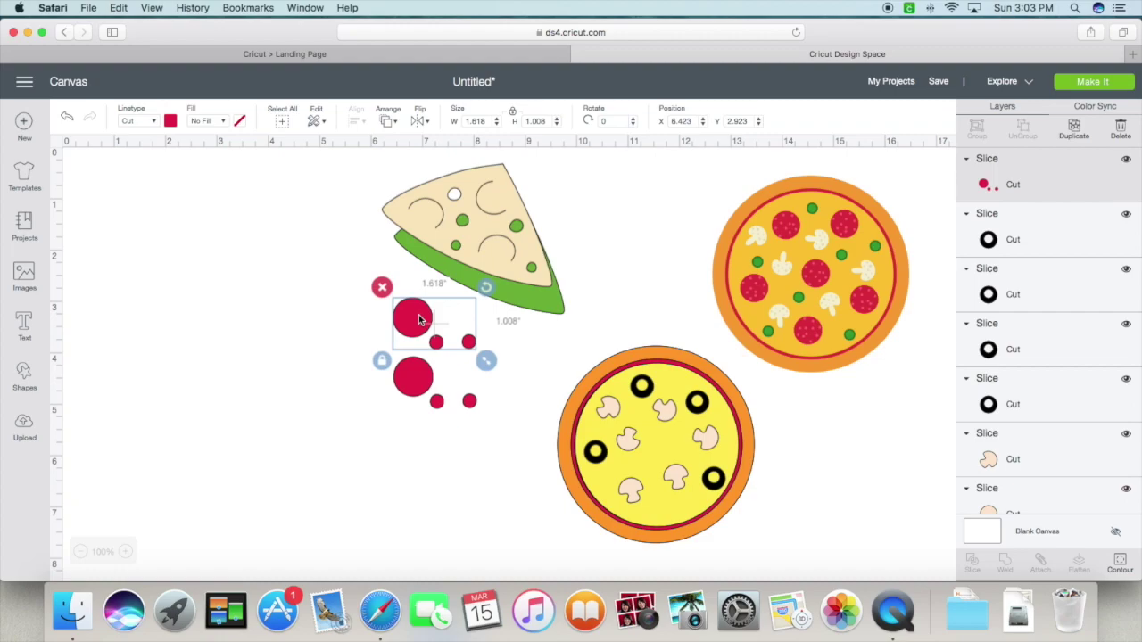
left_click(1120, 564)
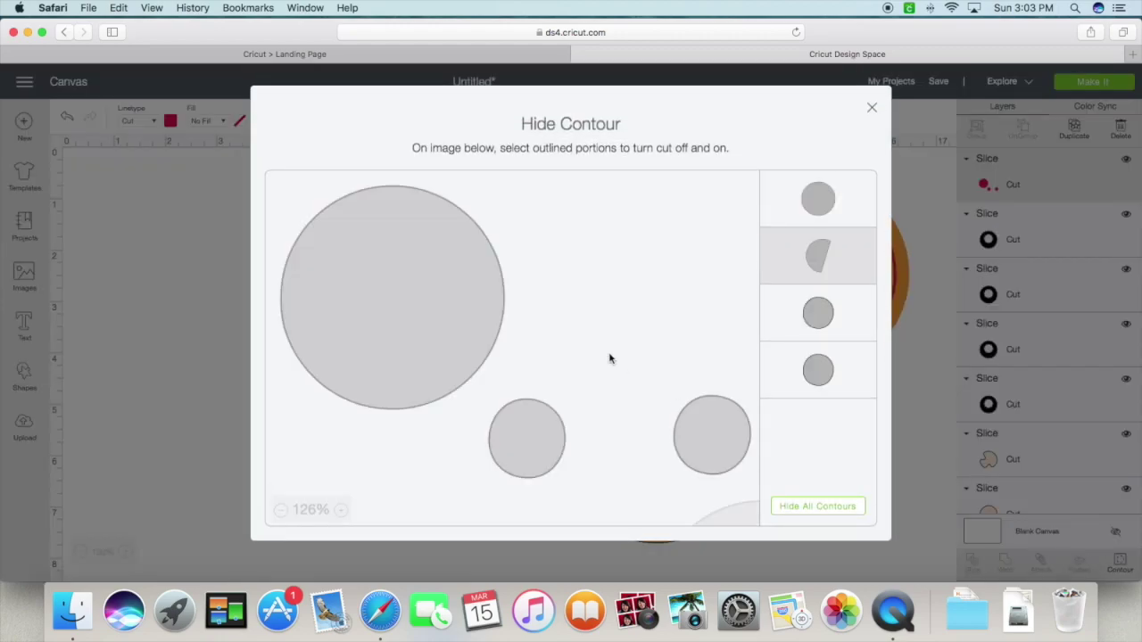
left_click(424, 312)
left_click(161, 323)
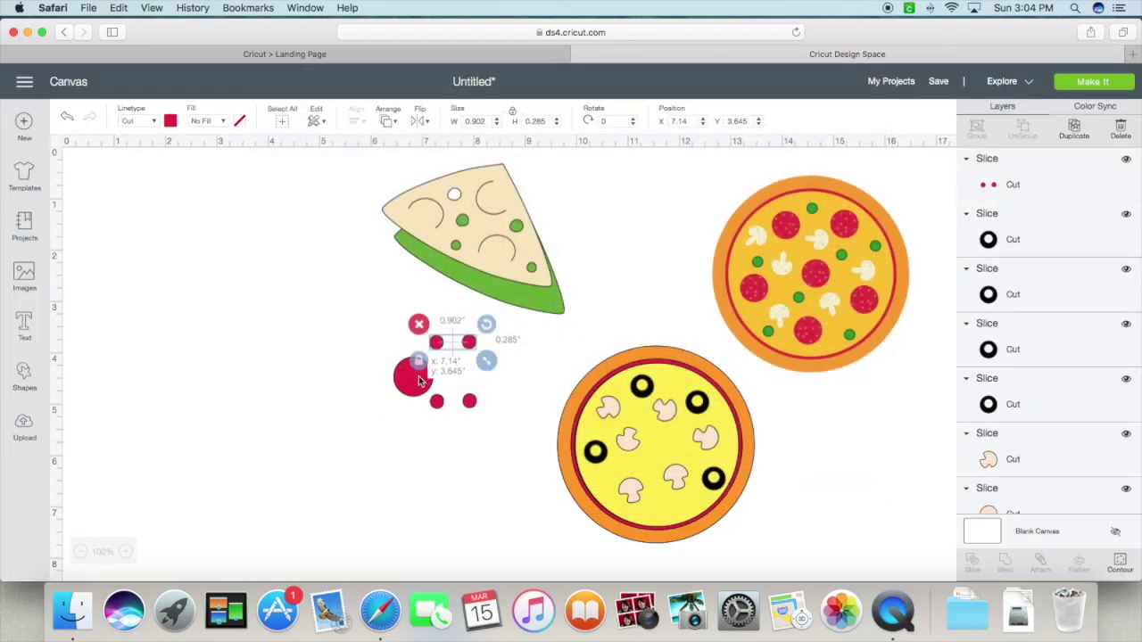
- Hide both small circles in the original red set, then shrink the remaining circle to about 0.492 inches and move it onto the custom pizza
left_click(1121, 564)
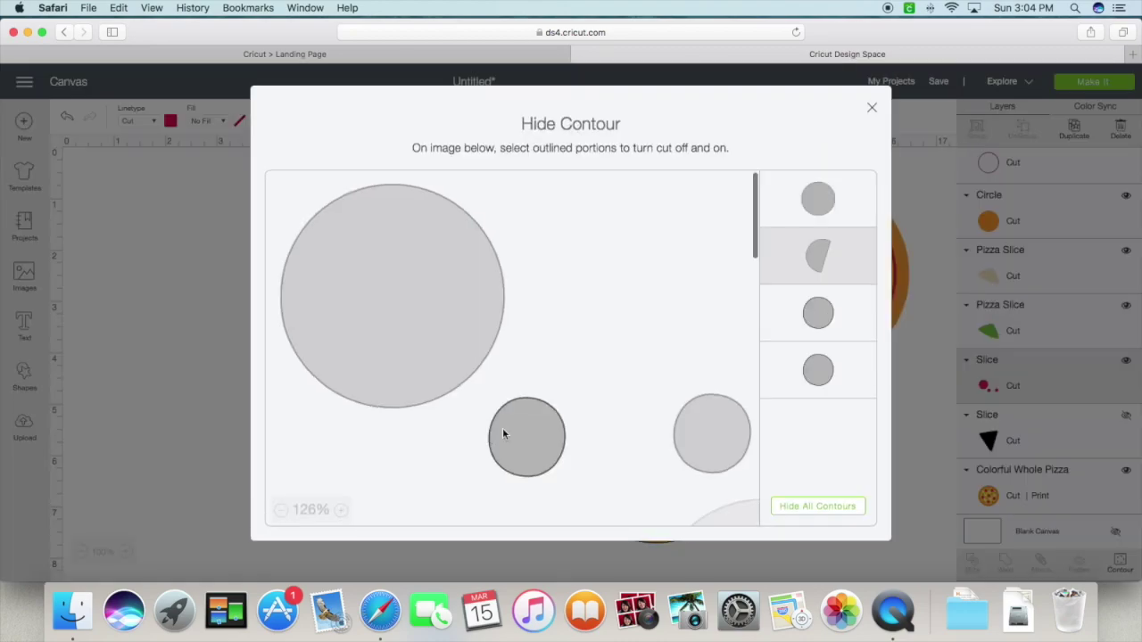
left_click(674, 435)
left_click(181, 410)
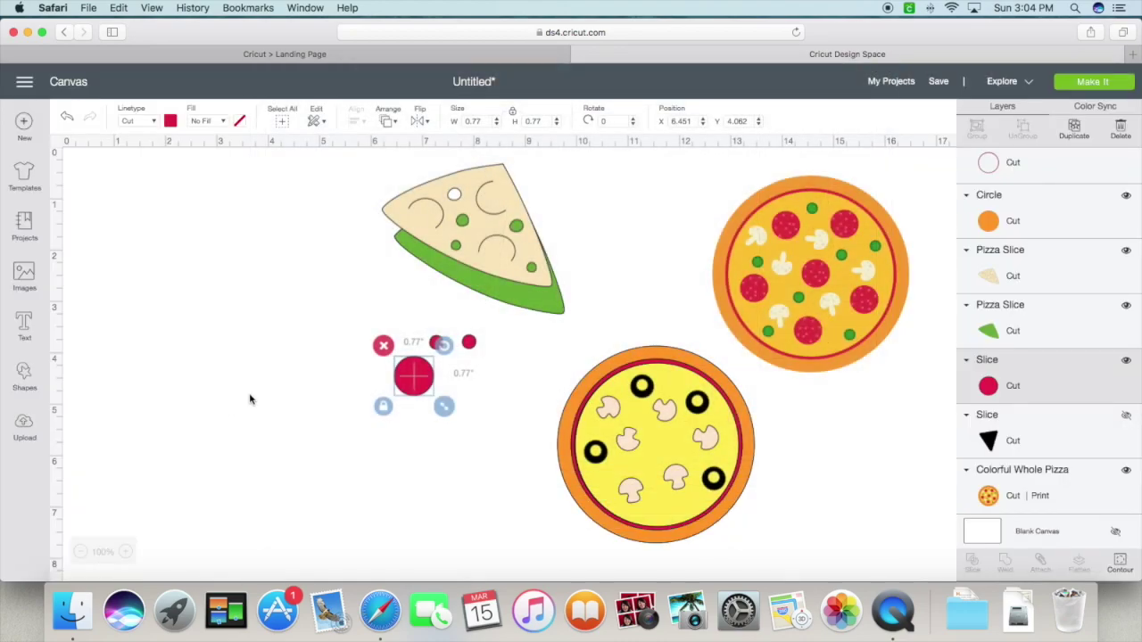
left_click_drag(443, 405, 625, 446)
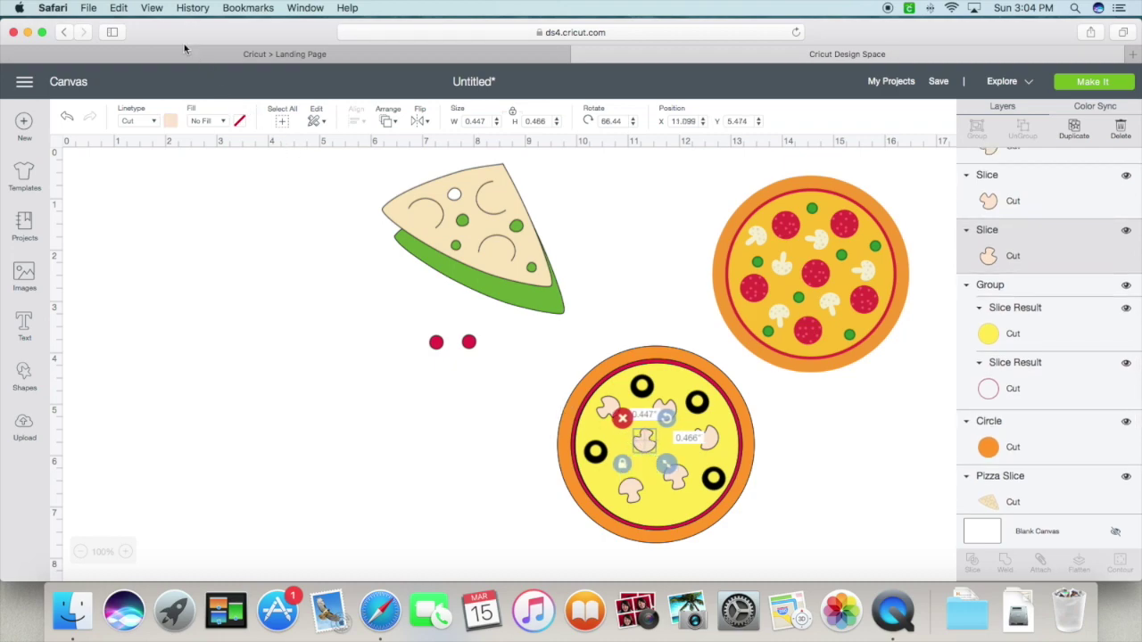
- Move the displaced mushroom near the yellow circle's center back slightly to the left
left_click(67, 35)
left_click(69, 34)
left_click(523, 378)
left_click(630, 442)
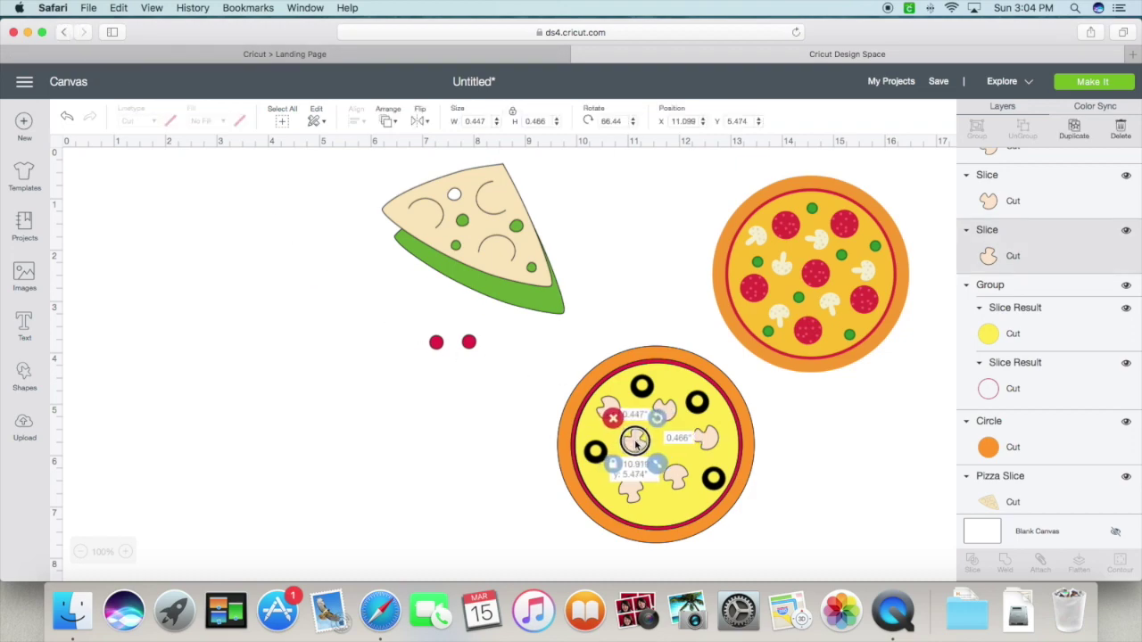
- Move the orange base aside to pull the red circle out from under the custom pizza, then set the base back beneath the toppings
left_click(616, 402)
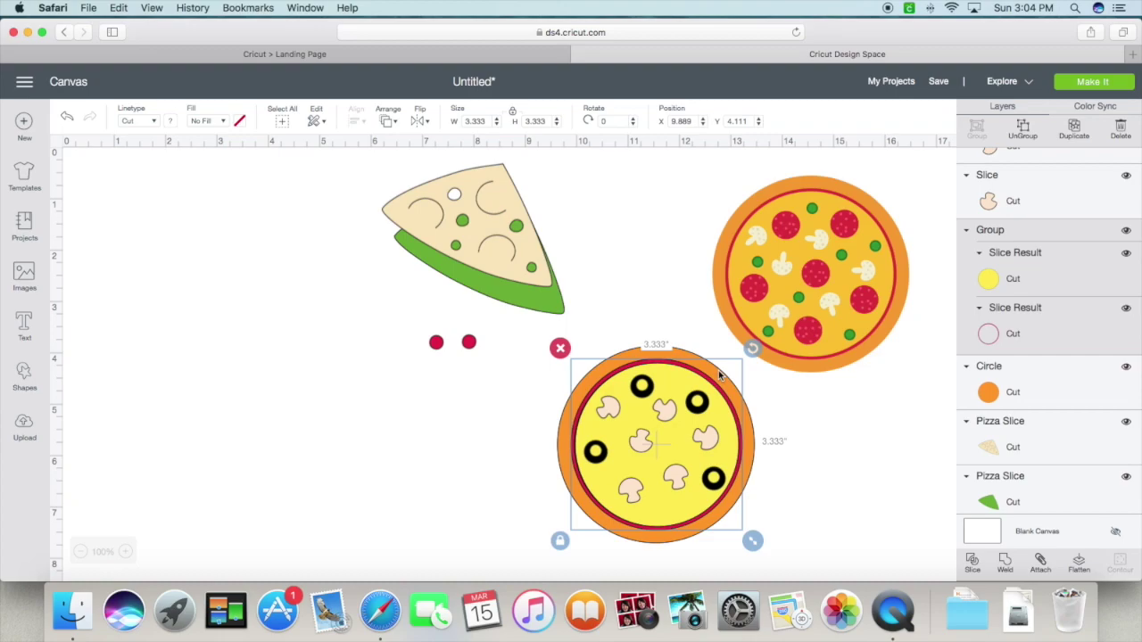
left_click_drag(673, 392, 372, 387)
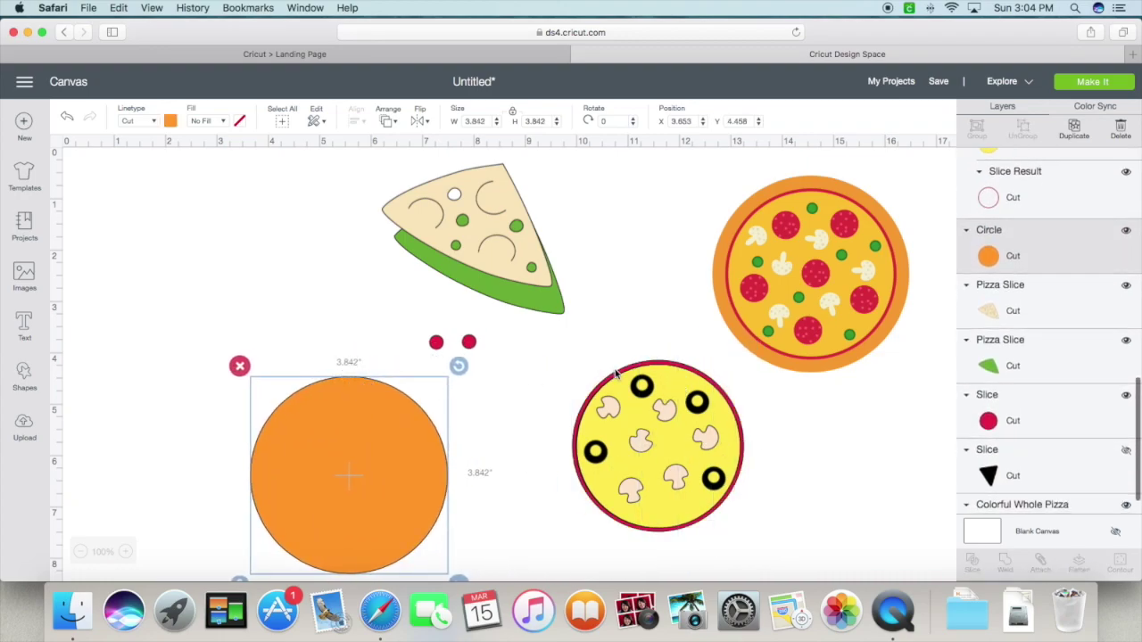
left_click_drag(724, 383, 904, 417)
left_click_drag(614, 432, 392, 337)
left_click_drag(453, 469, 721, 438)
left_click_drag(806, 472, 617, 447)
left_click_drag(657, 505, 653, 501)
left_click_drag(741, 487, 683, 496)
left_click_drag(749, 453, 749, 453)
key("Escape")
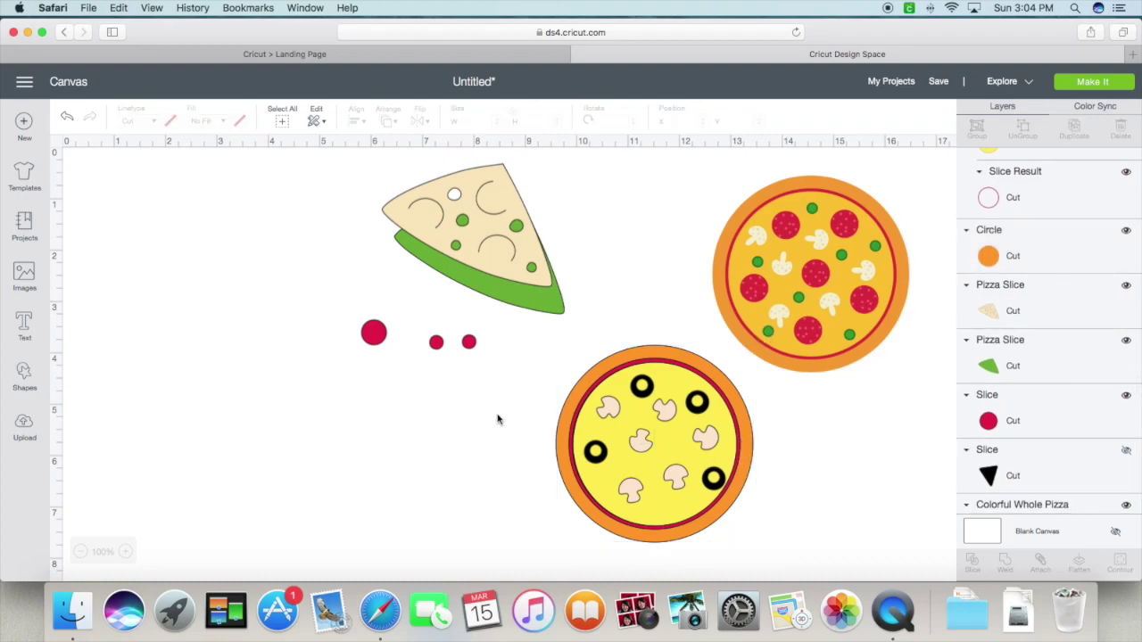
- Move the larger red pepperoni circle onto the custom pizza, bring it to the front, and place it near the yellow circle's lower edge
left_click_drag(376, 332, 603, 486)
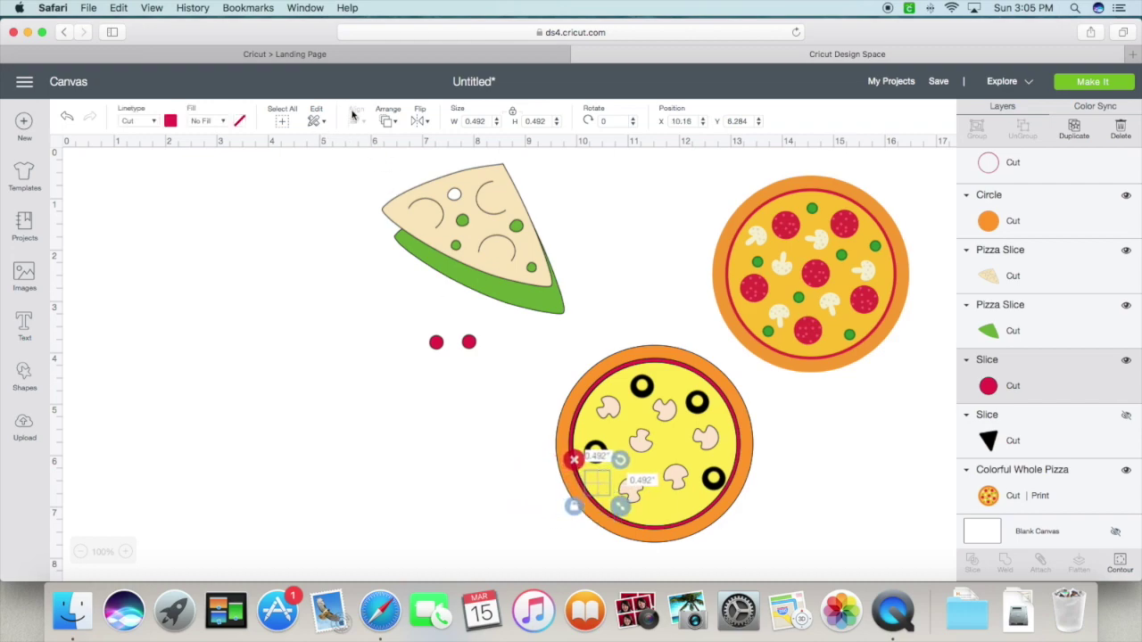
left_click(387, 120)
left_click(408, 207)
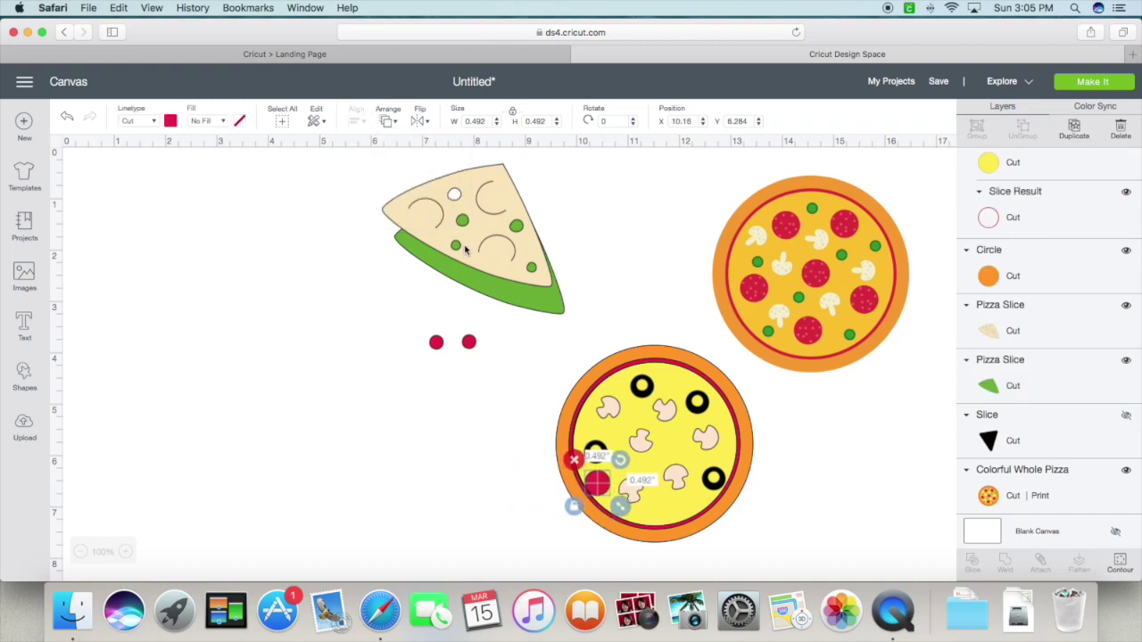
left_click_drag(600, 489, 664, 512)
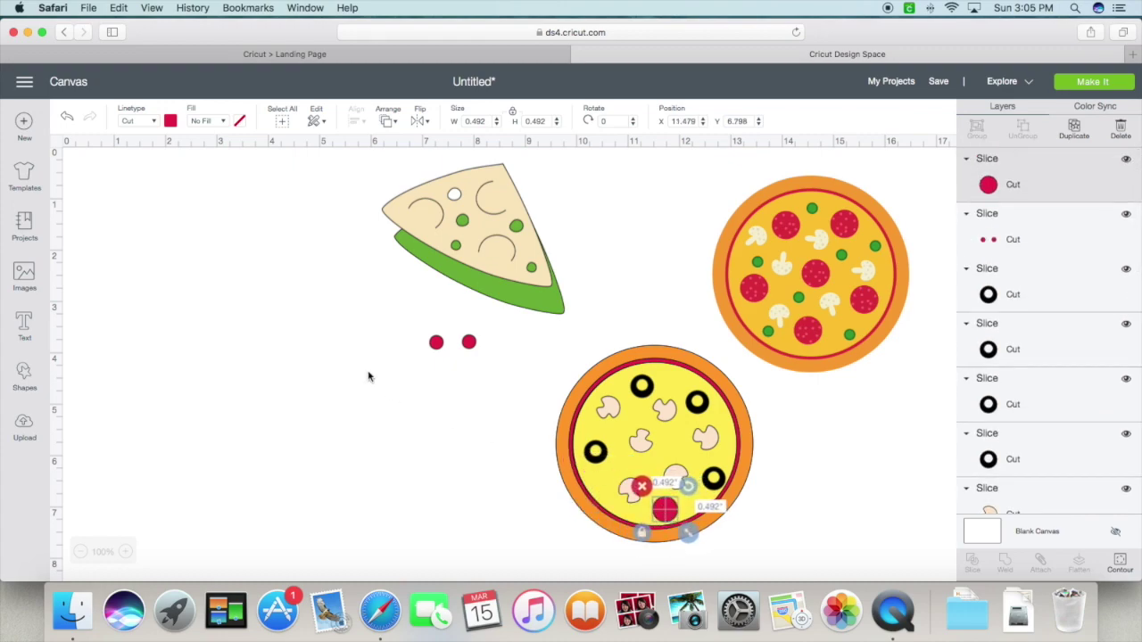
- Make two copies of the small red circle pair and place them below the original pair
left_click(447, 347)
key("super+d")
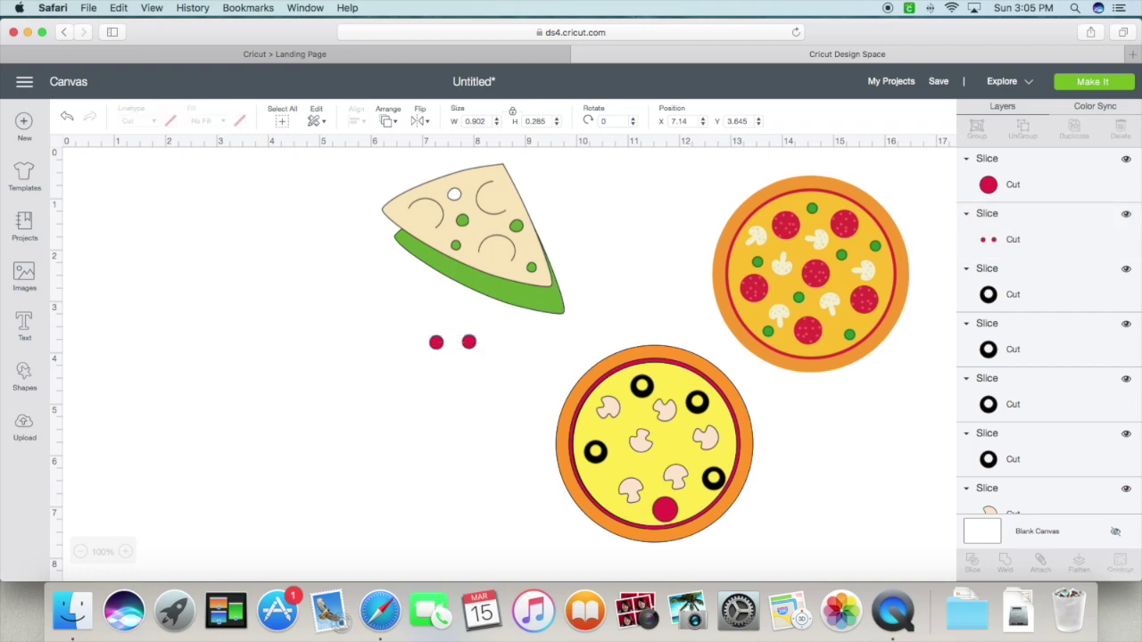
left_click_drag(459, 367, 437, 419)
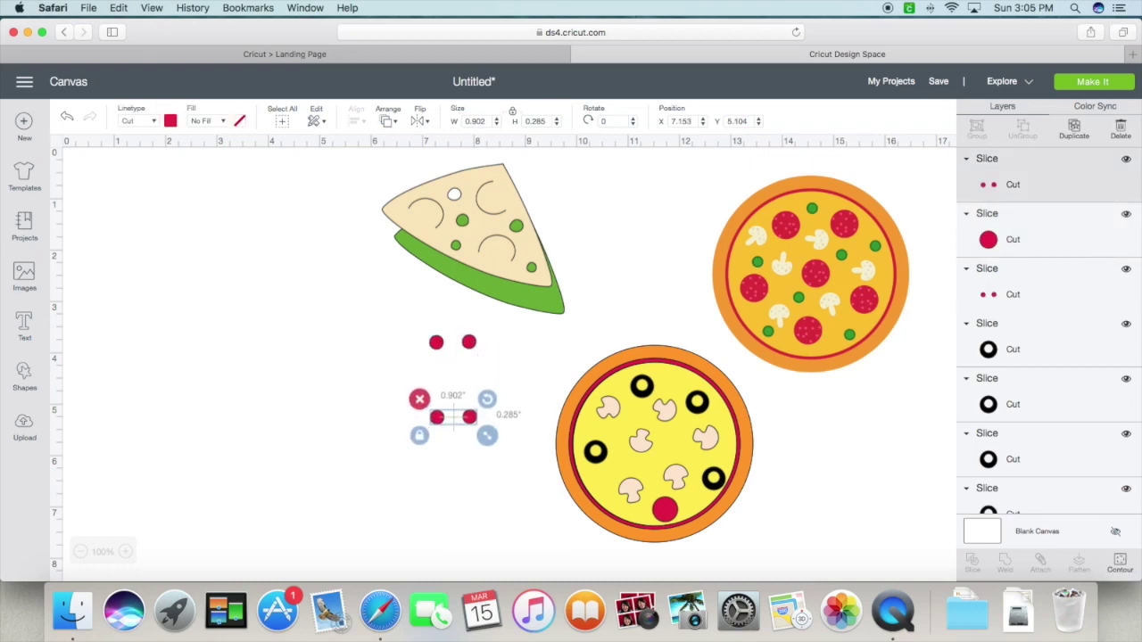
key("super+d")
left_click_drag(466, 448, 462, 464)
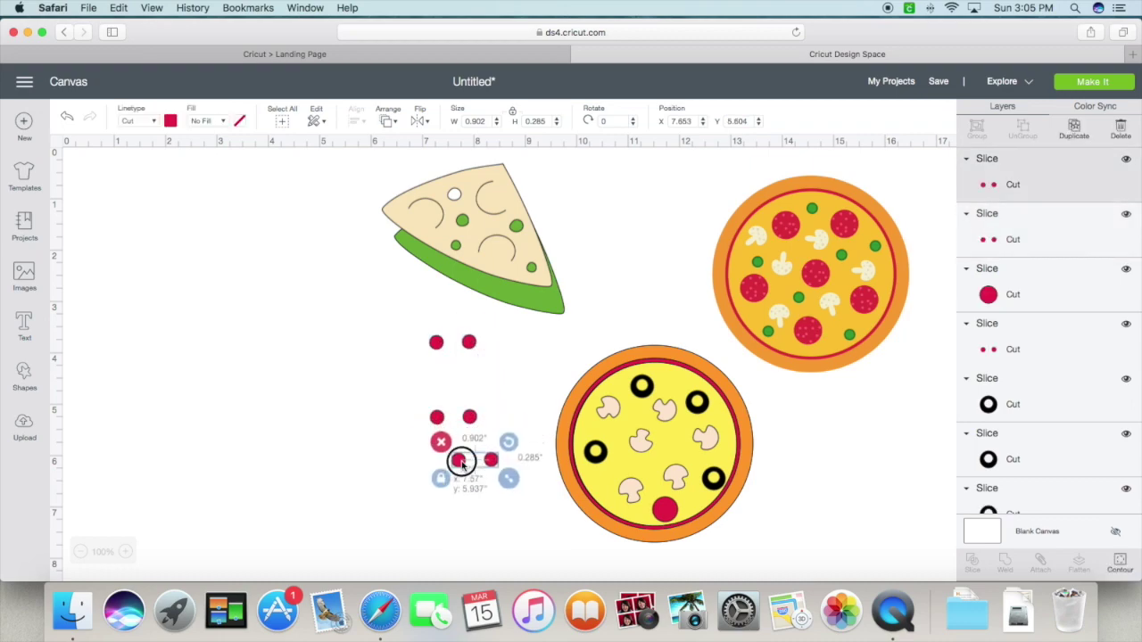
- Use Contour to hide one small circle in each of the three red pairs, leaving three separate single circles
left_click(1113, 564)
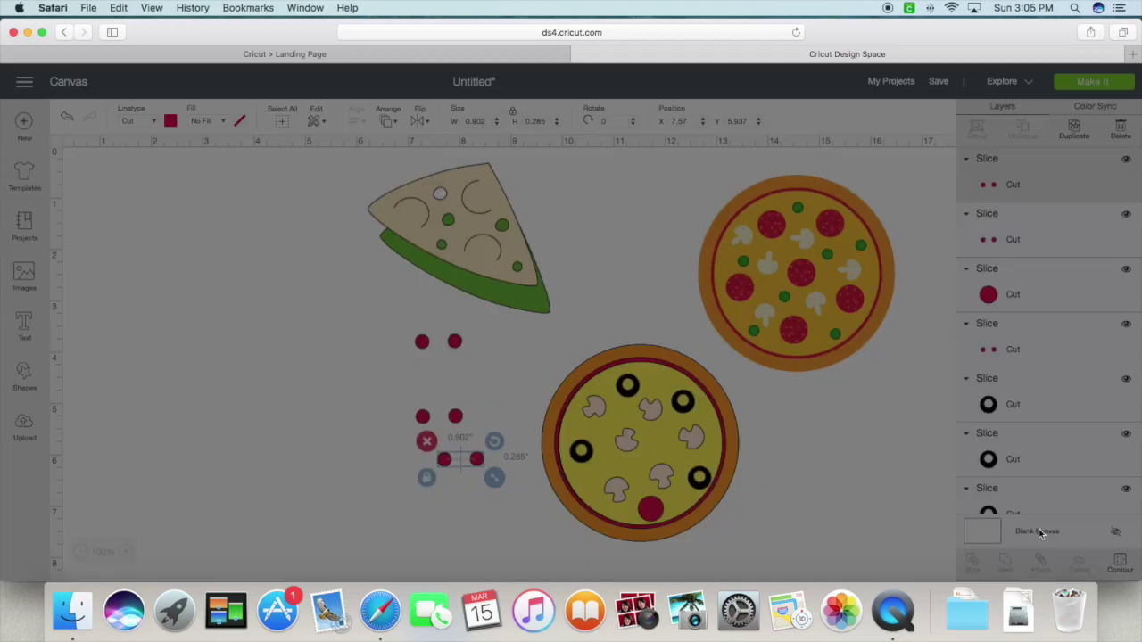
left_click(532, 410)
left_click(116, 410)
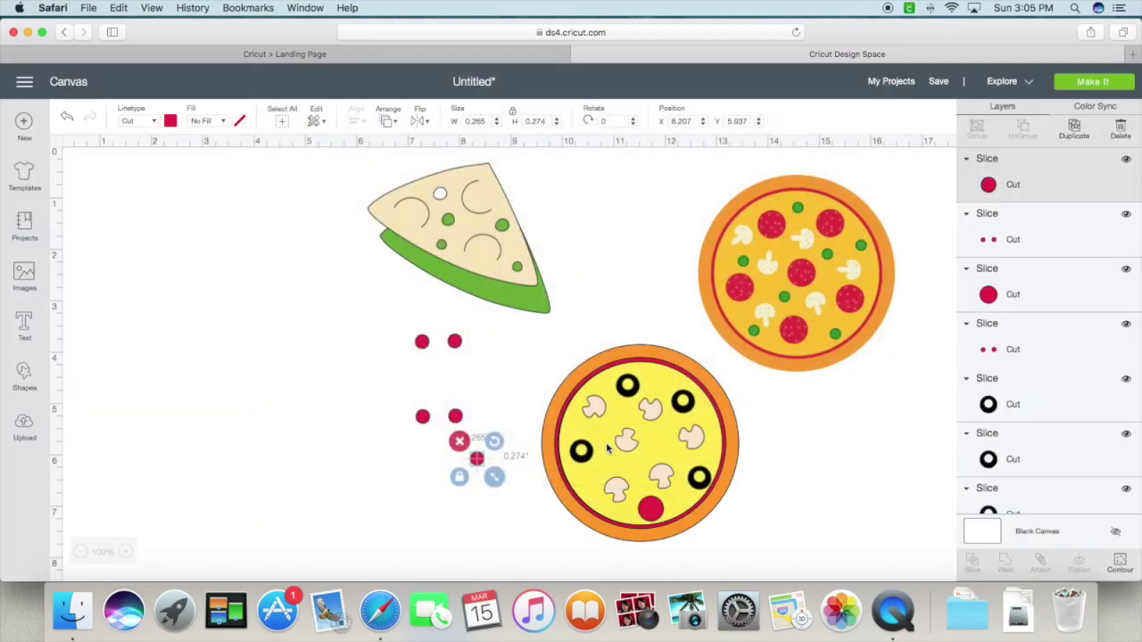
left_click(1122, 564)
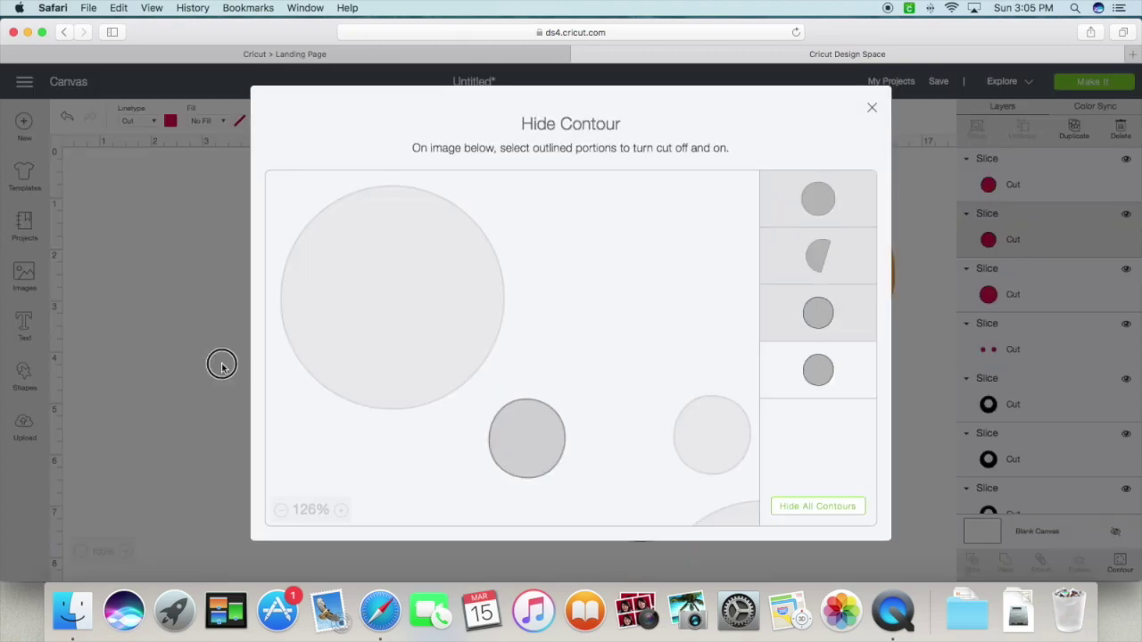
left_click(222, 362)
left_click(453, 341)
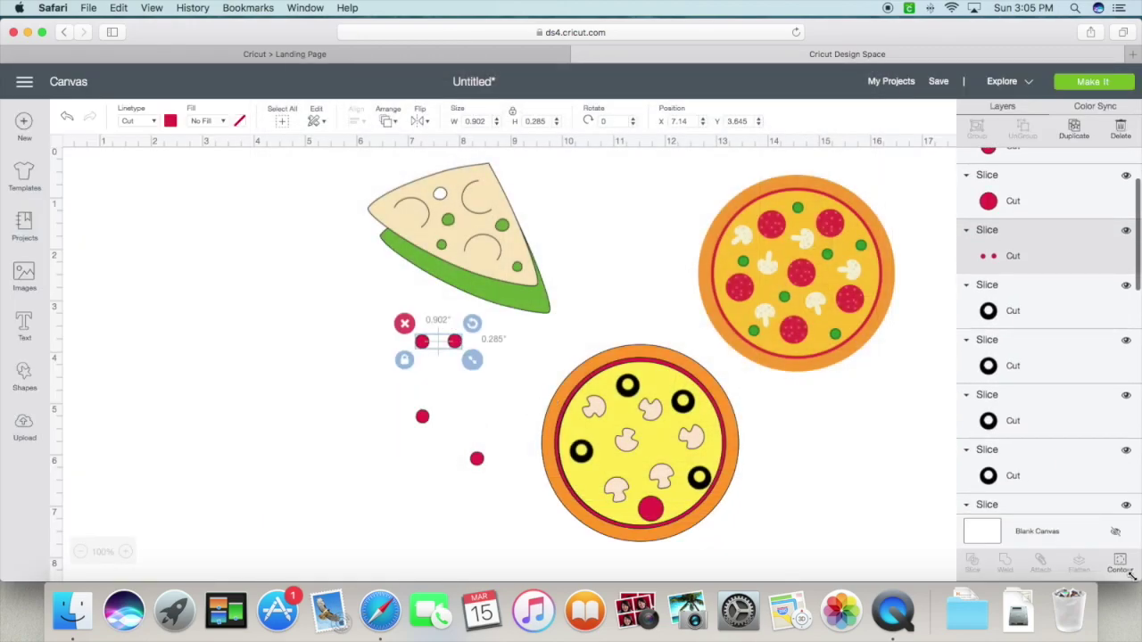
left_click(1120, 563)
left_click(536, 443)
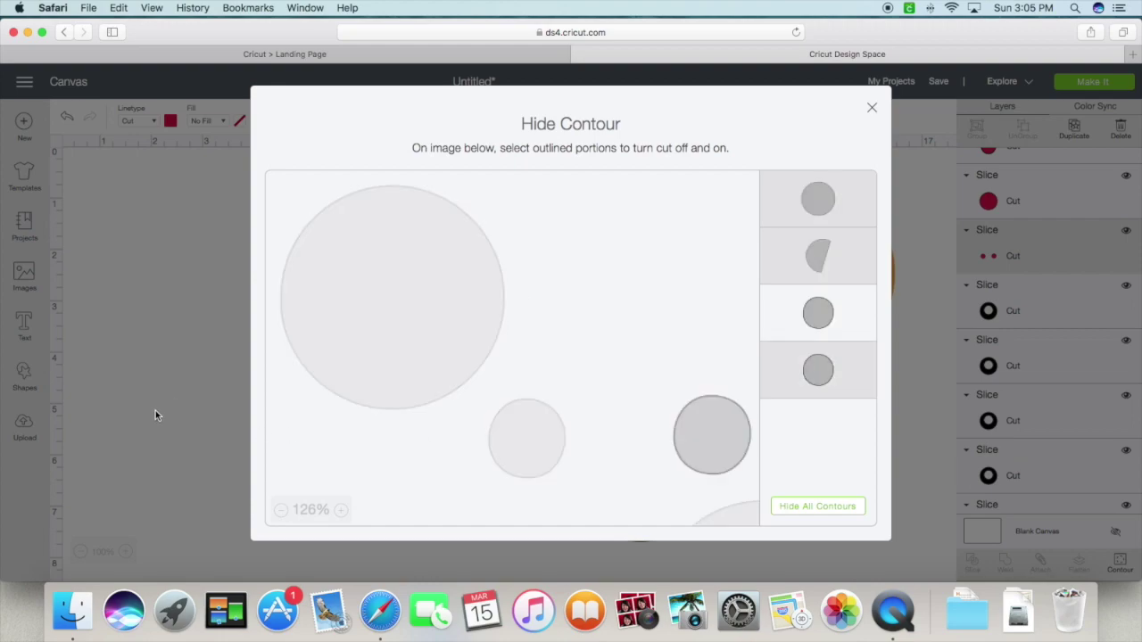
left_click(158, 413)
- Recolor the lowest small red circle green and place it on the custom pizza, left of the central mushroom
left_click_drag(476, 458, 471, 425)
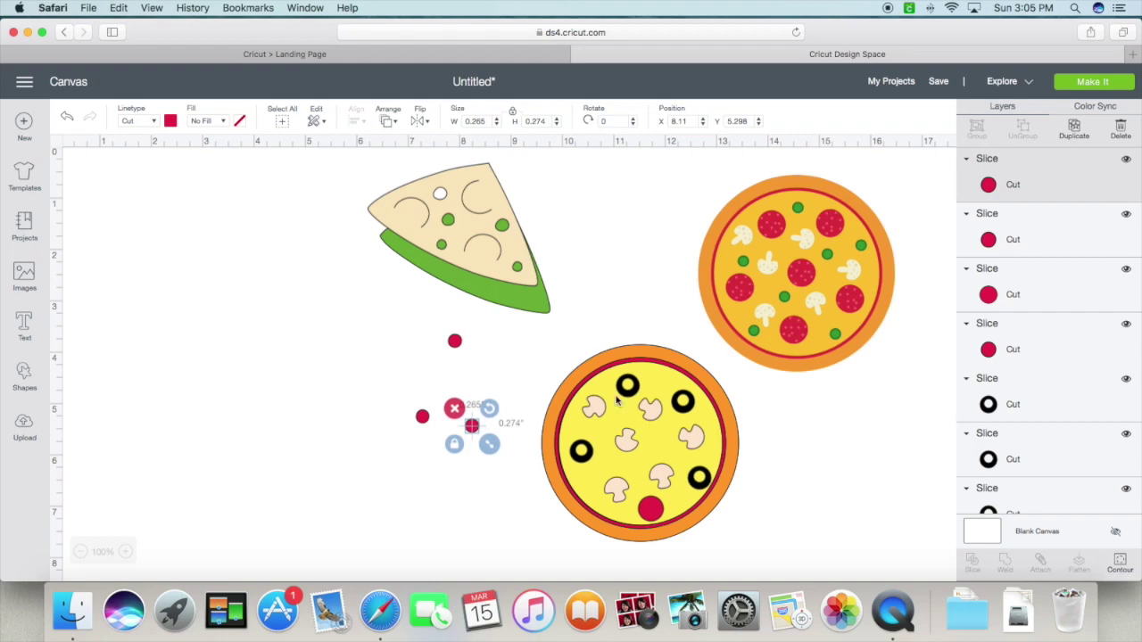
left_click(170, 122)
left_click(185, 173)
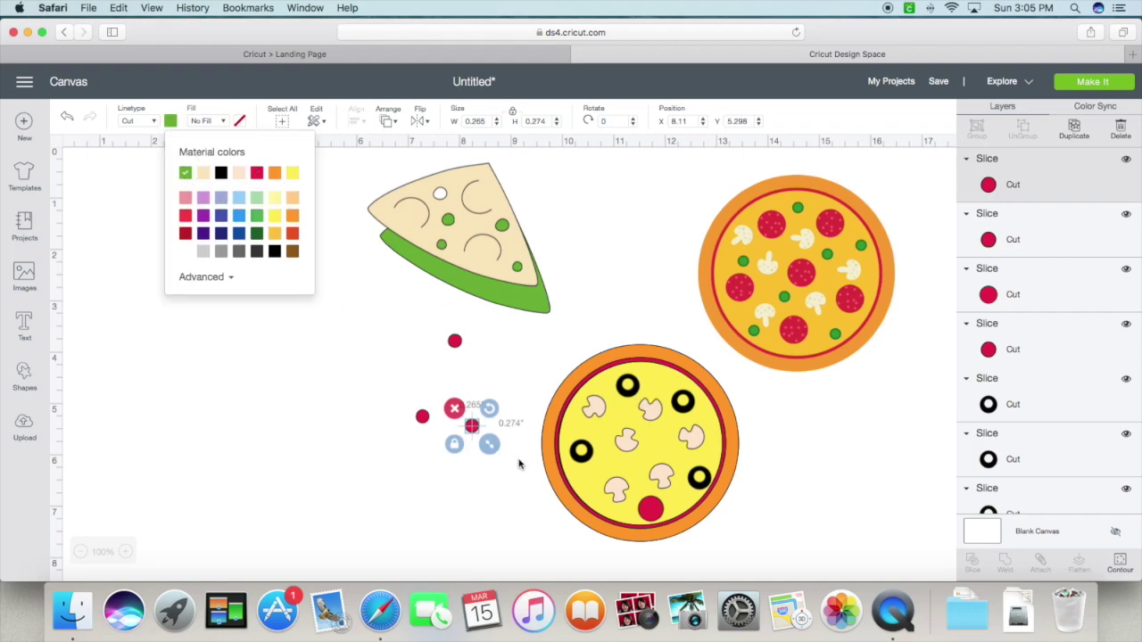
scroll(482, 410, "down", 1)
left_click_drag(492, 398, 603, 427)
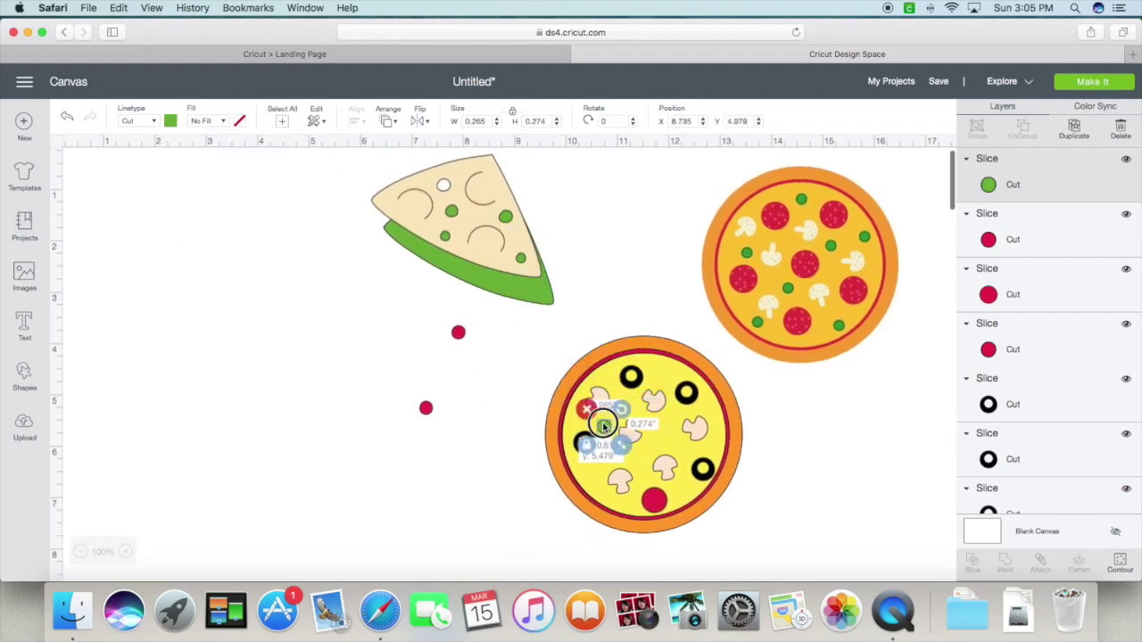
- Recolor the second small red circle green and place it on the custom pizza, right of the central mushroom
left_click(425, 408)
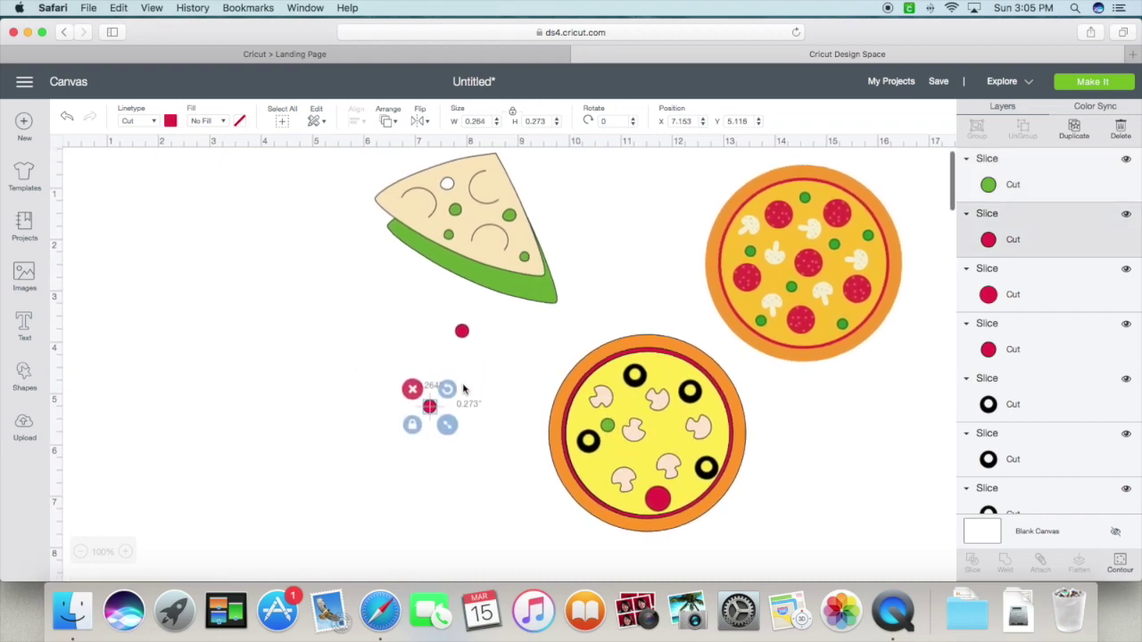
left_click(172, 122)
left_click(185, 172)
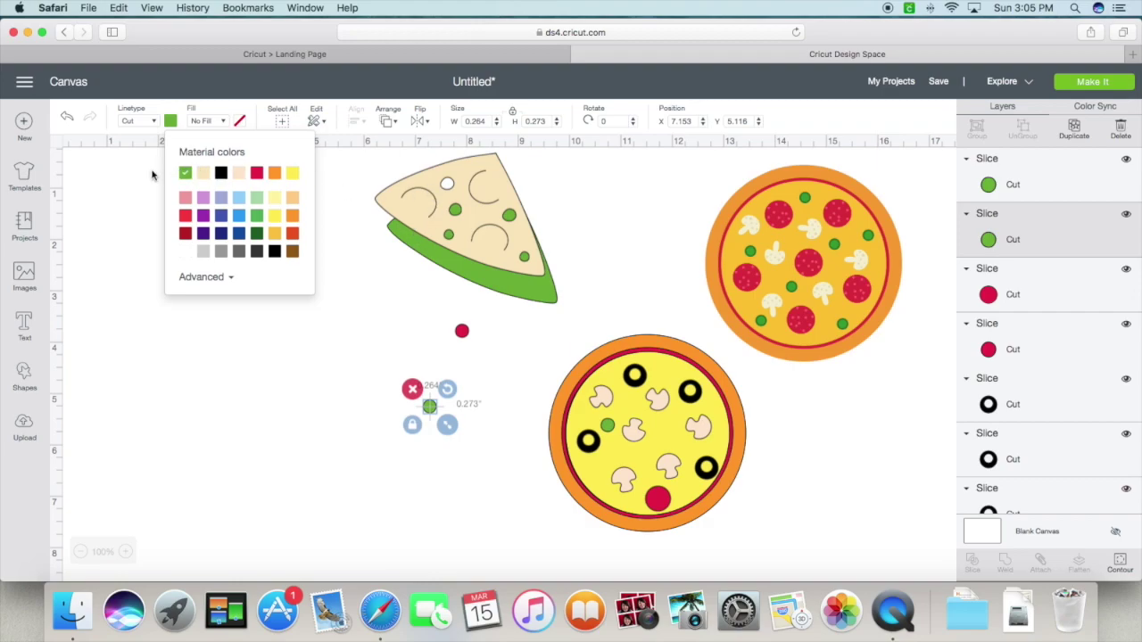
left_click_drag(437, 423, 678, 442)
- Recolor the last small red circle green and place it between the two upper olives on the custom pizza
left_click(461, 331)
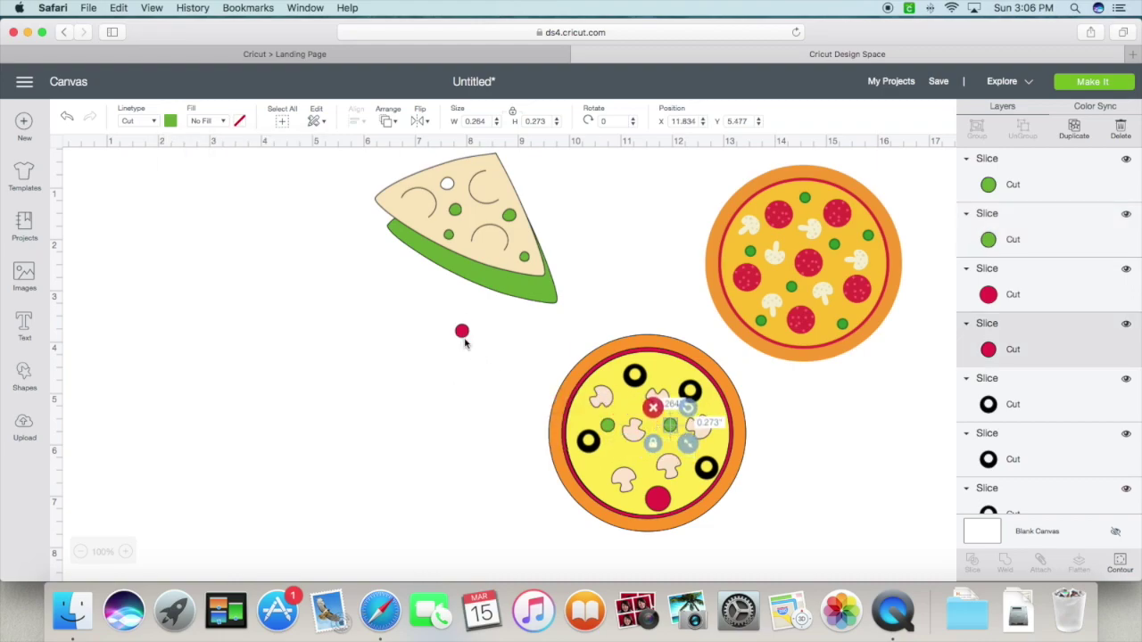
left_click(170, 122)
left_click(186, 172)
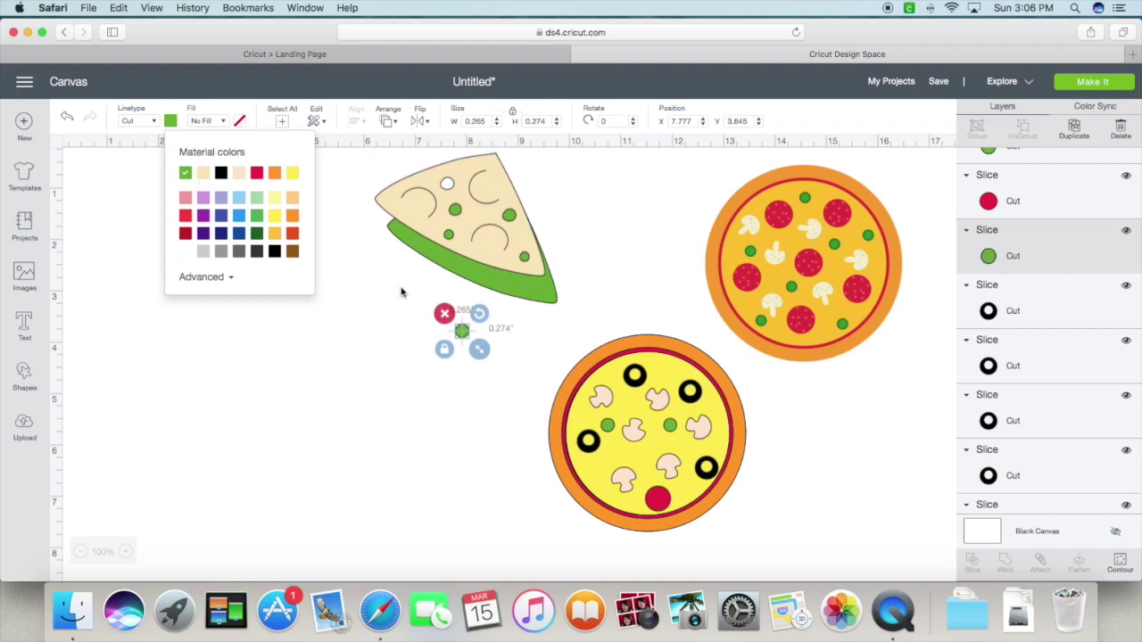
left_click_drag(461, 330, 666, 375)
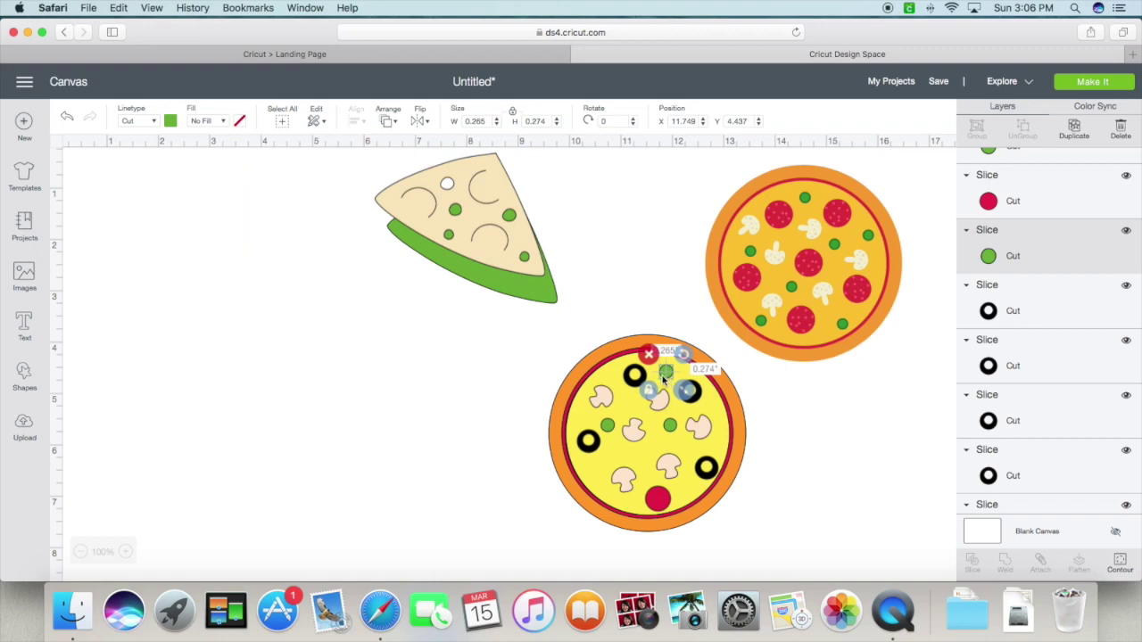
- Paste three copies of the red pepperoni and place them at the upper middle, center and lower left of the custom pizza
left_click(658, 505)
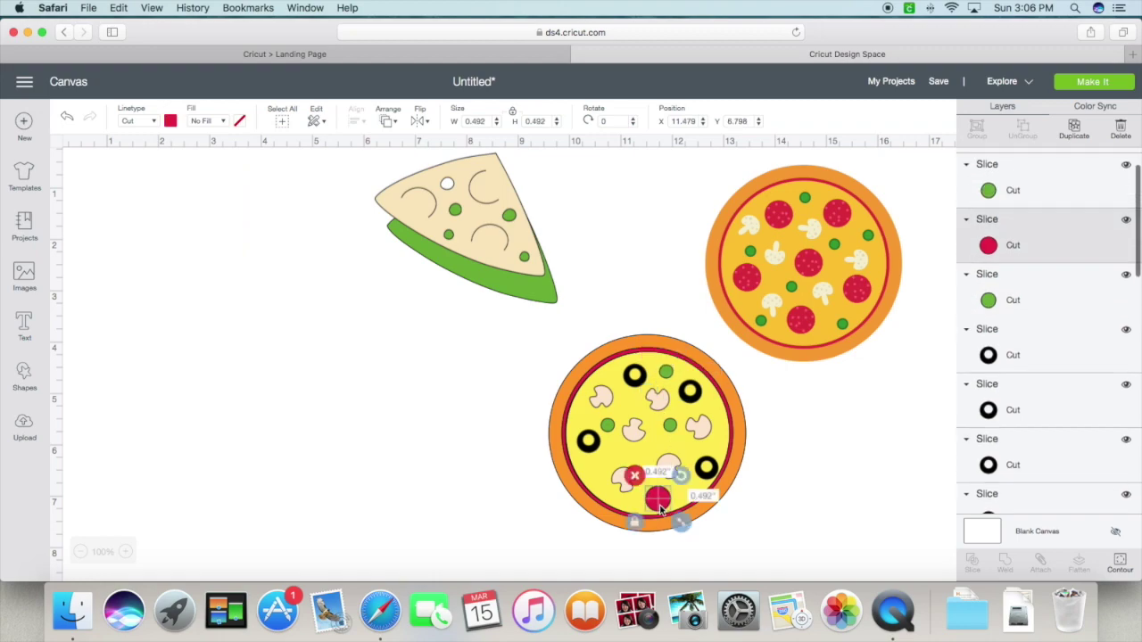
key("super+c")
key("super+v")
left_click_drag(683, 525, 637, 413)
key("super+v")
key("super+v")
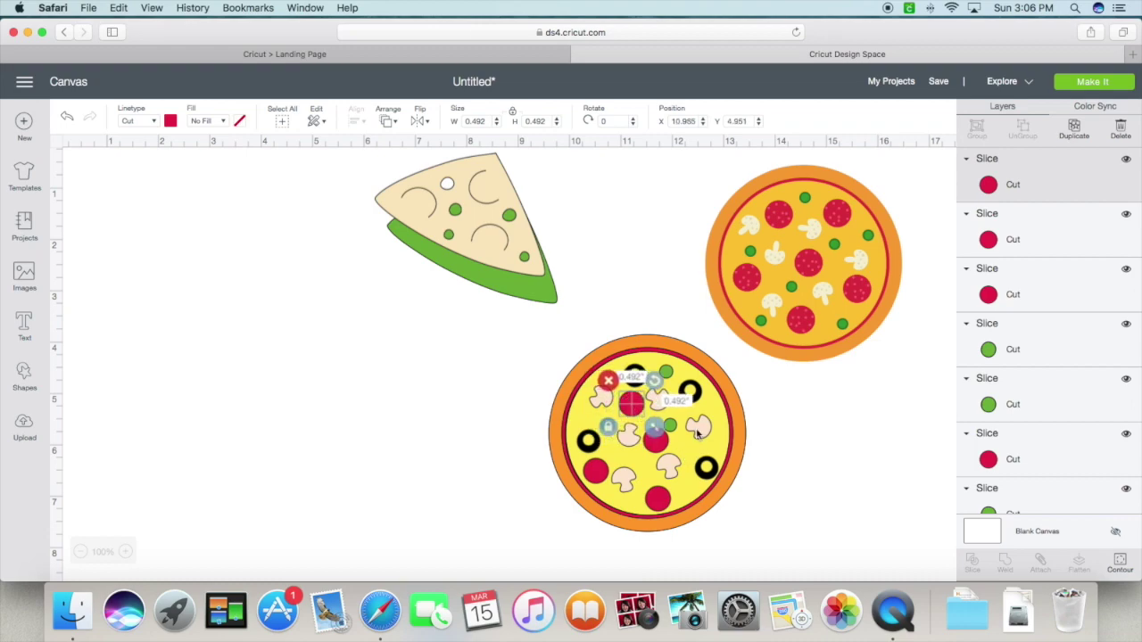
- Spread the toppings around the central pepperoni by shifting the right mushroom, upper mushroom and nearby green circle outward
left_click(719, 427)
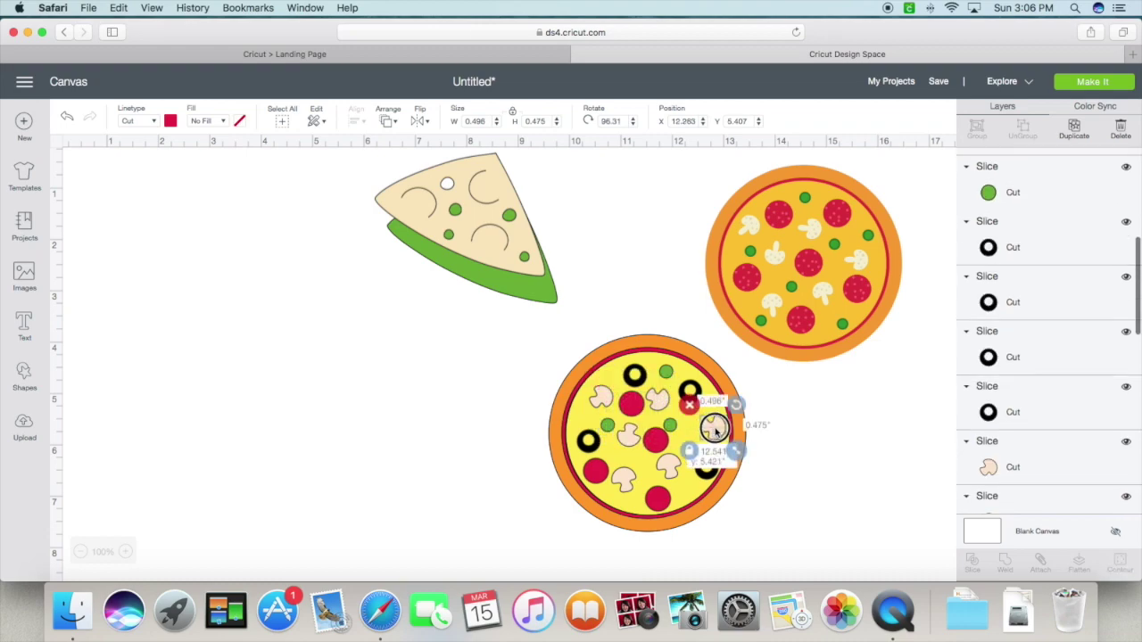
left_click(660, 436)
left_click(664, 404)
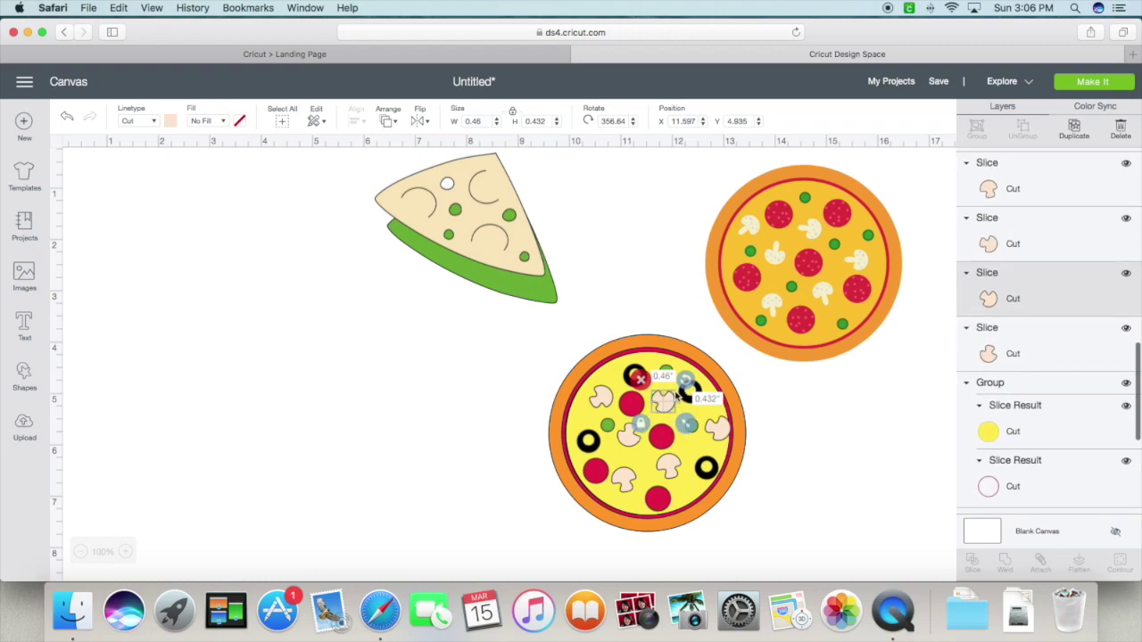
left_click(790, 446)
- Move the lower-right mushroom outward and the central pepperoni slightly down on the custom pizza
left_click(674, 465)
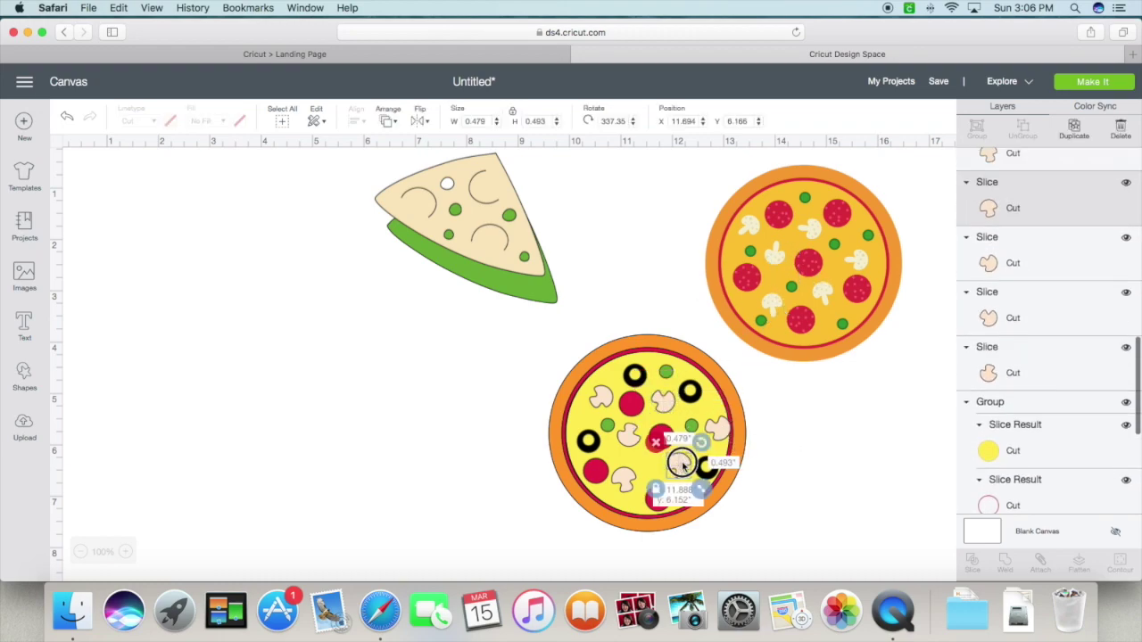
left_click(660, 451)
left_click(660, 451)
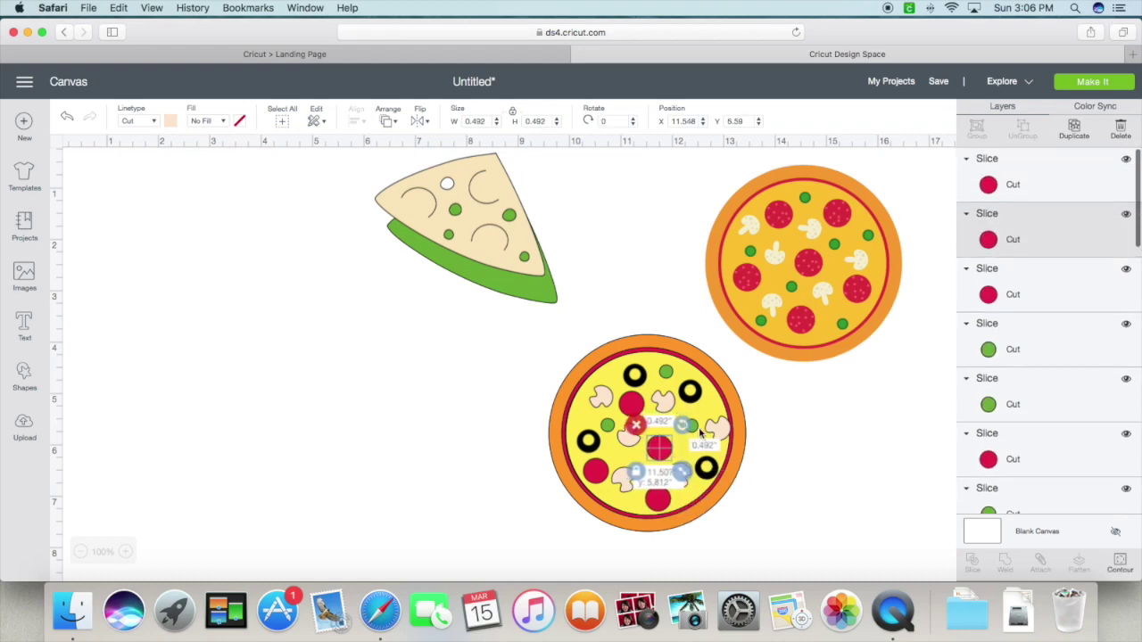
left_click(793, 439)
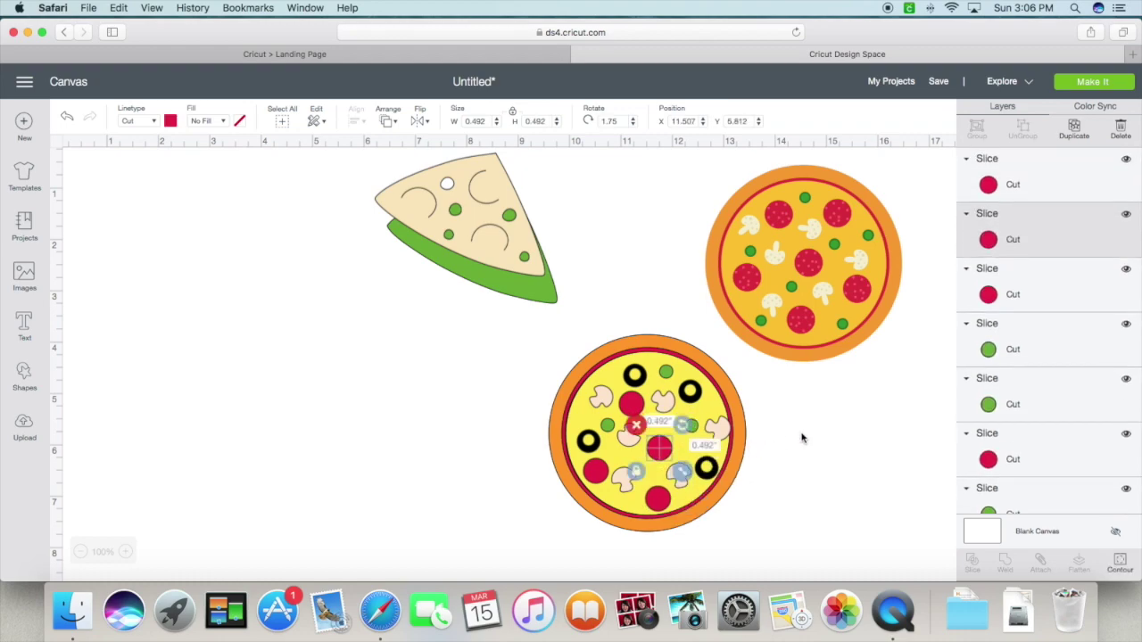
- Fine-tune the spacing of the right green circle, right mushroom, central mushroom and central pepperoni on the custom pizza
left_click(689, 431)
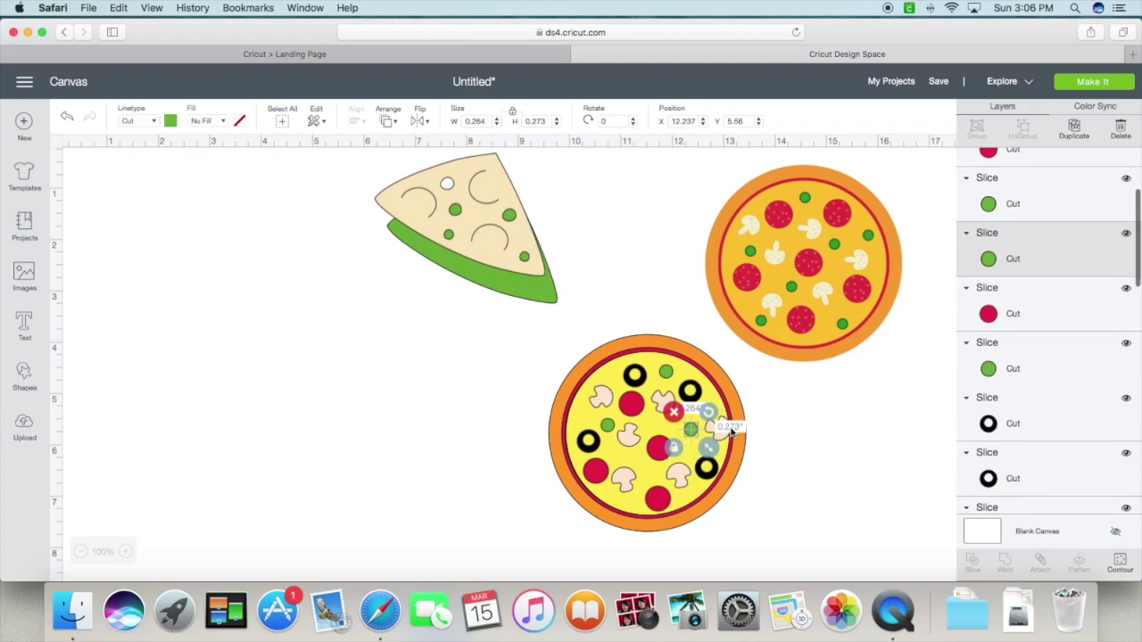
left_click(712, 426)
left_click(798, 424)
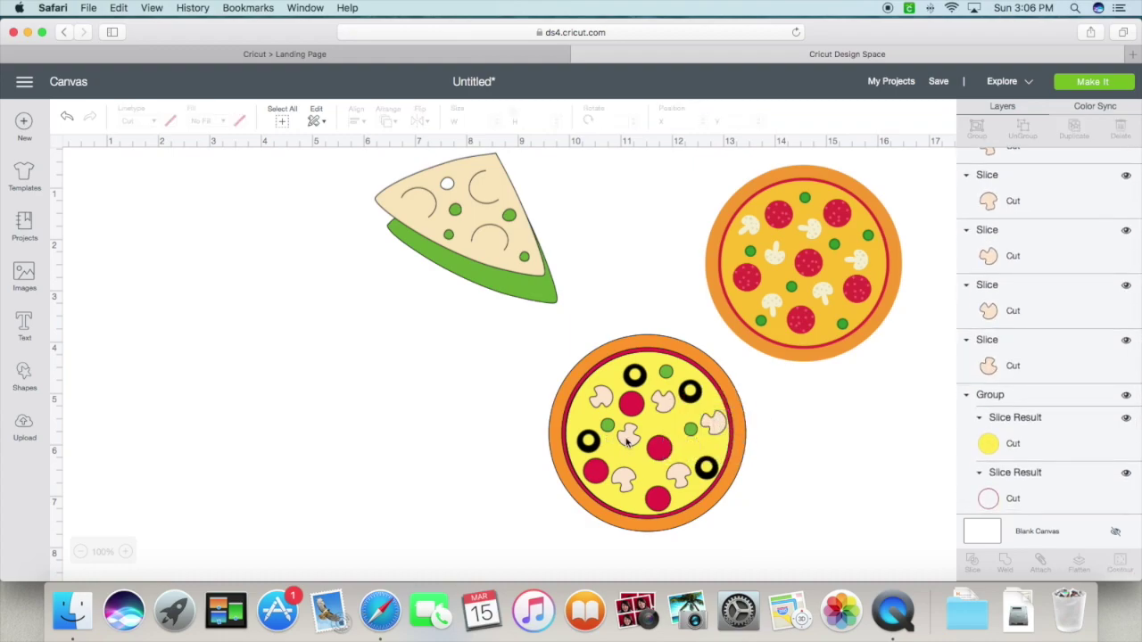
left_click(627, 438)
left_click(777, 425)
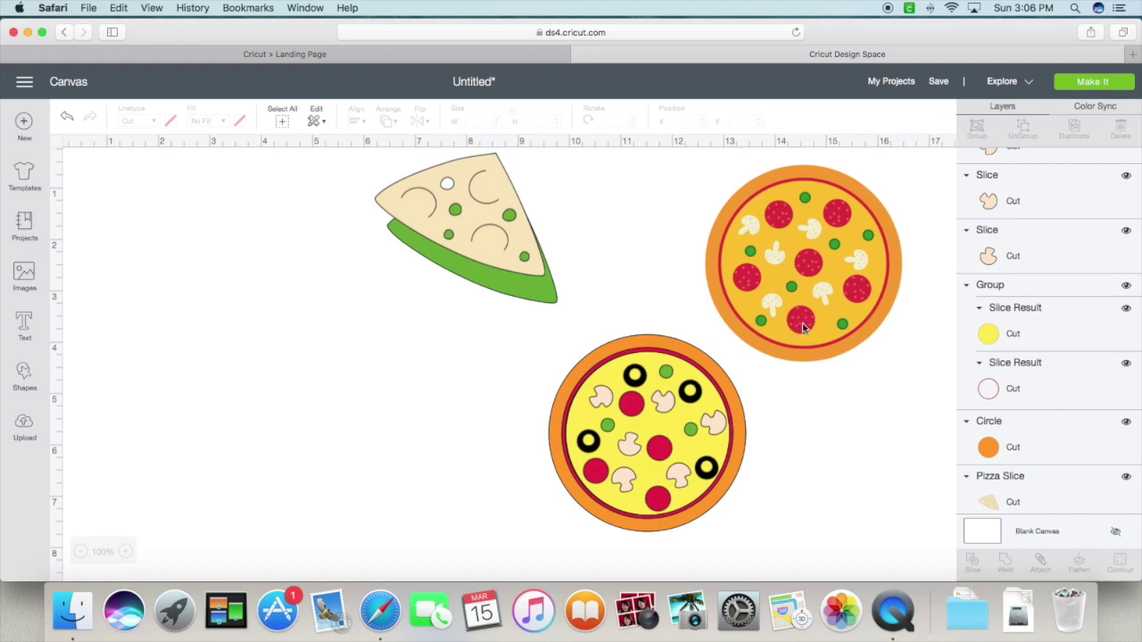
left_click(659, 451)
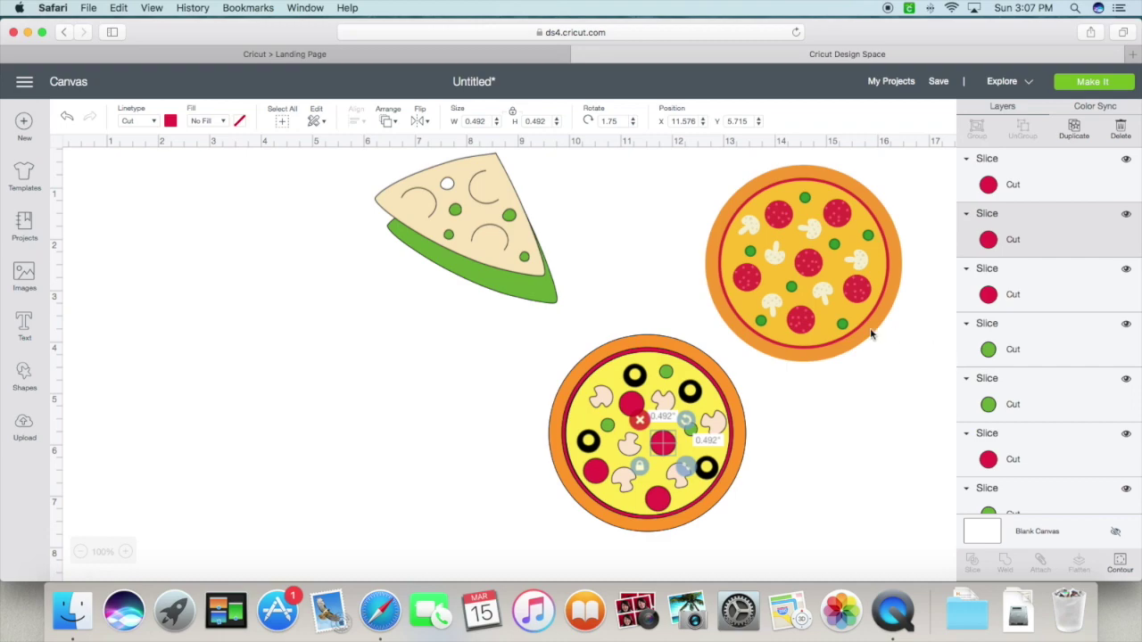
left_click(528, 384)
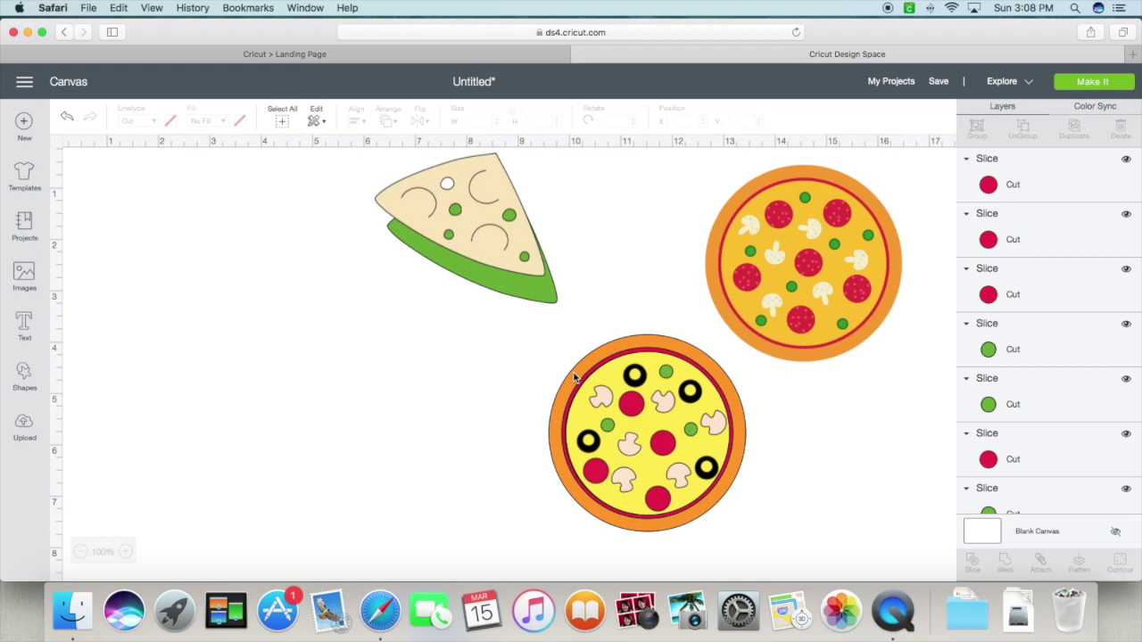
- Select the printable Colorful Whole Pizza image
left_click(858, 257)
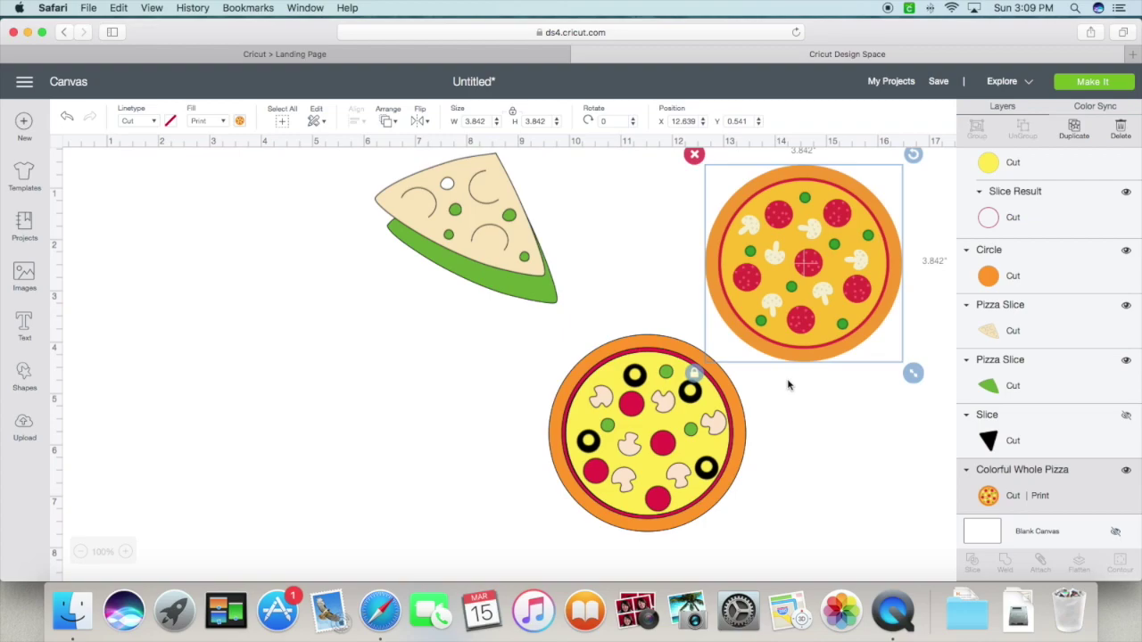
scroll(794, 376, "up", 1)
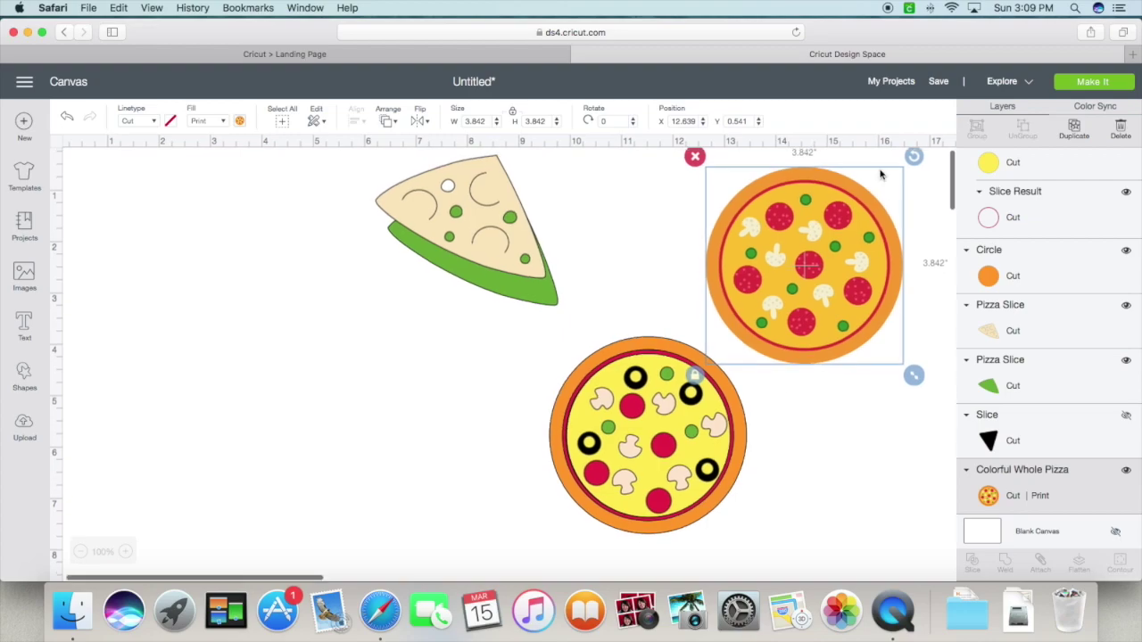